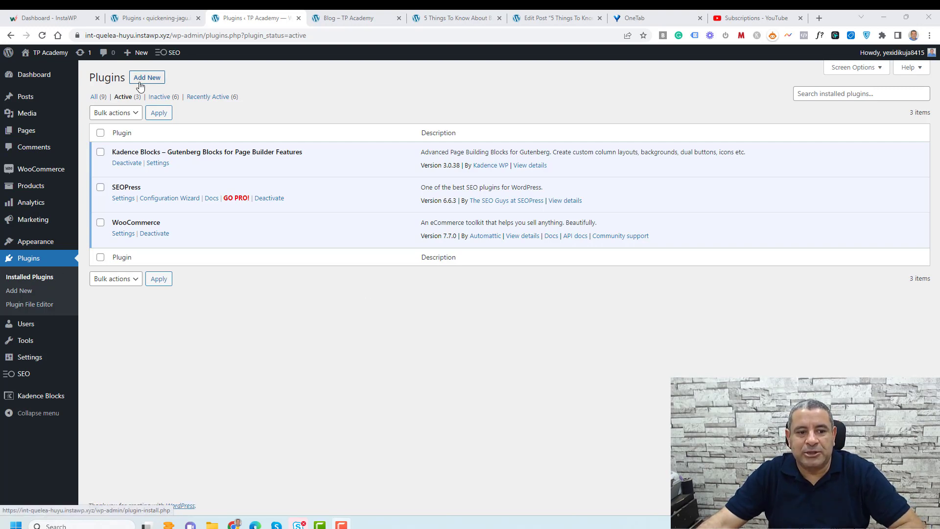
- Find the Fluent Forms contact form plugin in the WordPress plugin directory, then install and activate it
{"action": "left_click", "coordinate": [22, 294]}
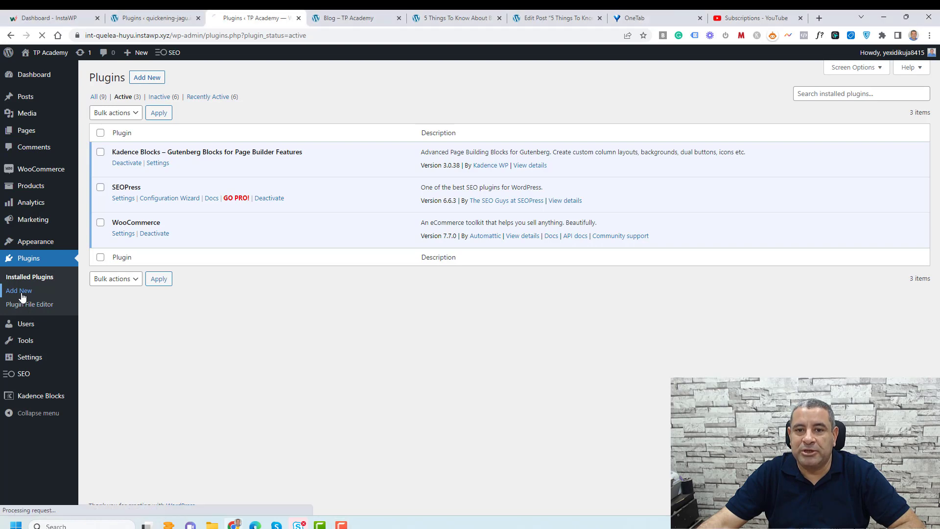
{"action": "left_click", "coordinate": [850, 109]}
{"action": "type", "text": "f"}
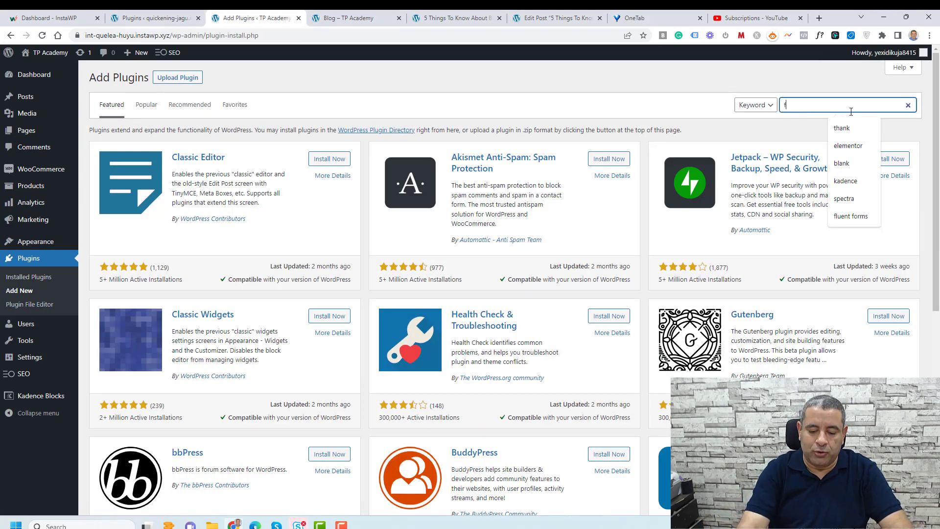
{"action": "type", "text": "LUENT fORMS"}
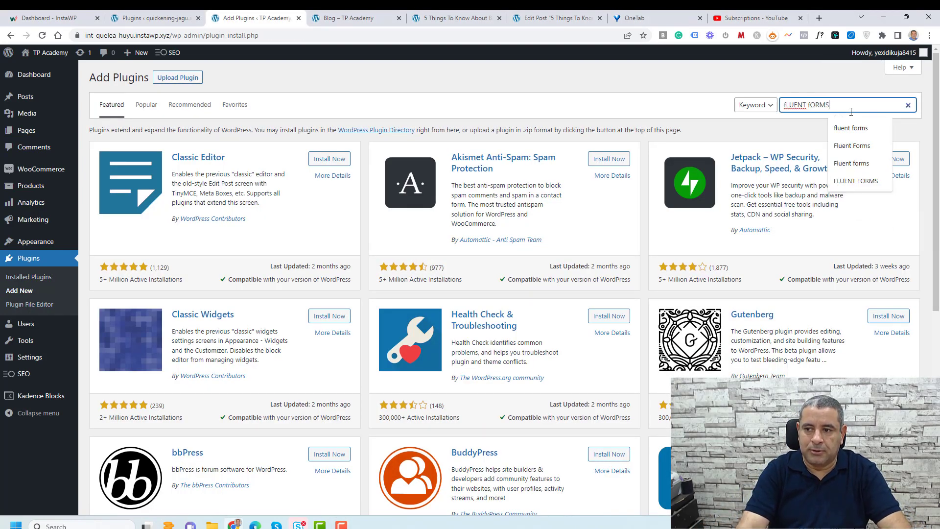
{"action": "key", "text": "Return"}
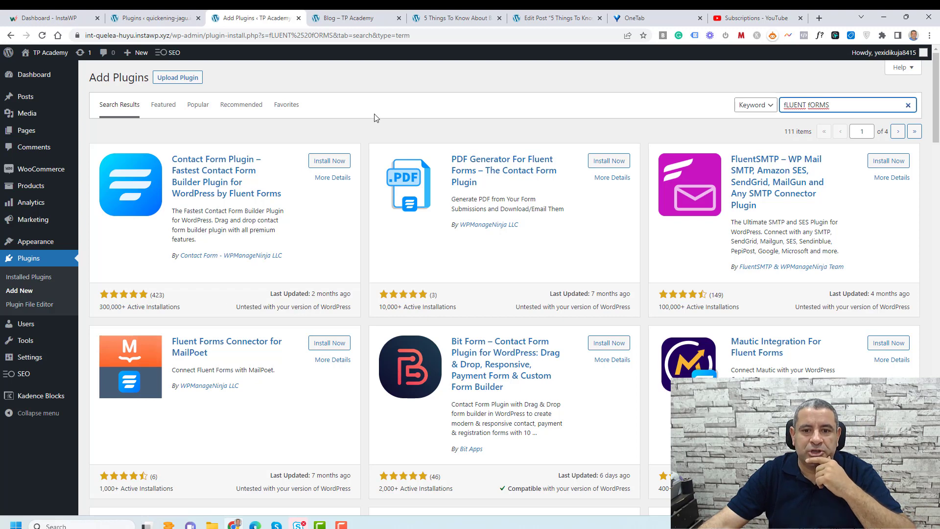
{"action": "left_click", "coordinate": [327, 164]}
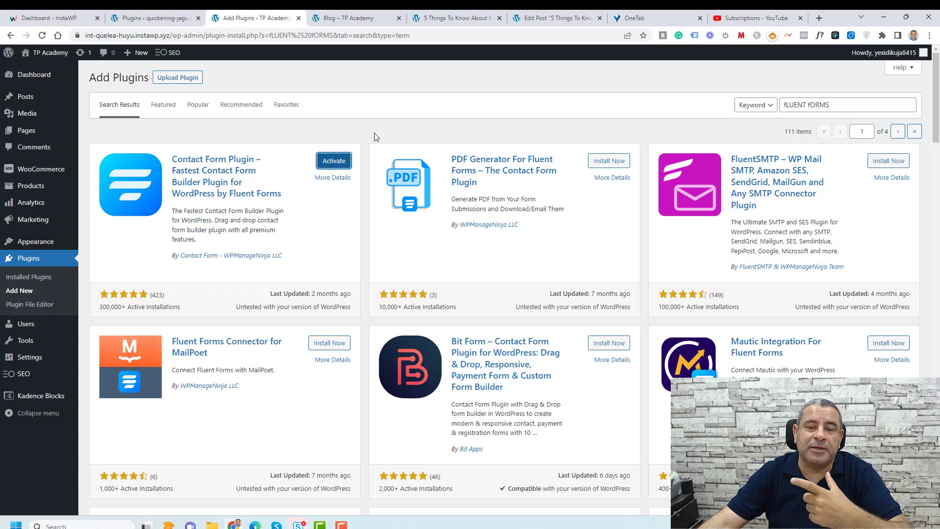
{"action": "left_click", "coordinate": [334, 160]}
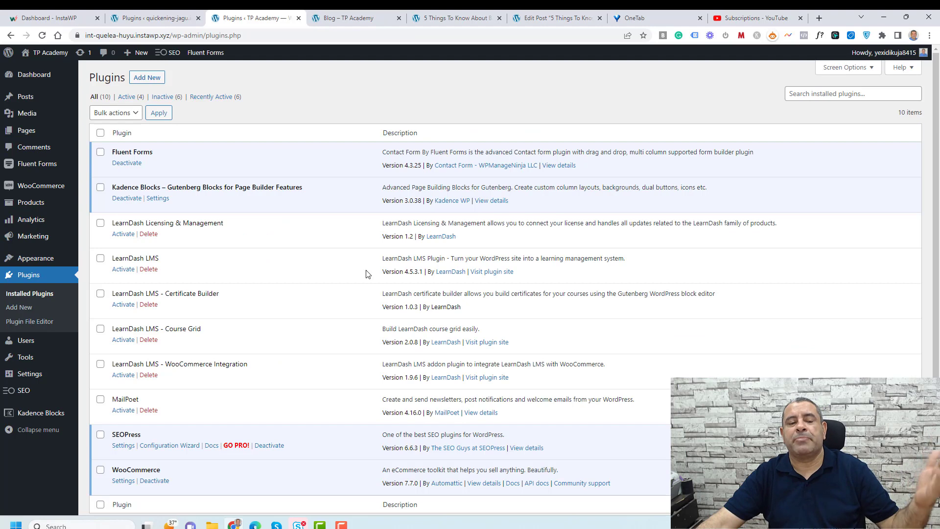
- Create a new blank form in Fluent Forms
{"action": "mouse_move", "coordinate": [30, 167]}
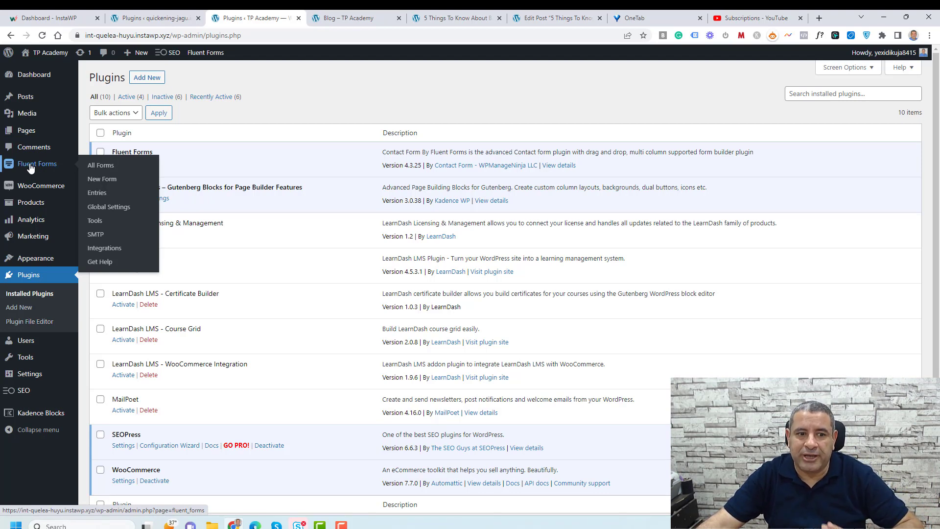
{"action": "left_click", "coordinate": [101, 180]}
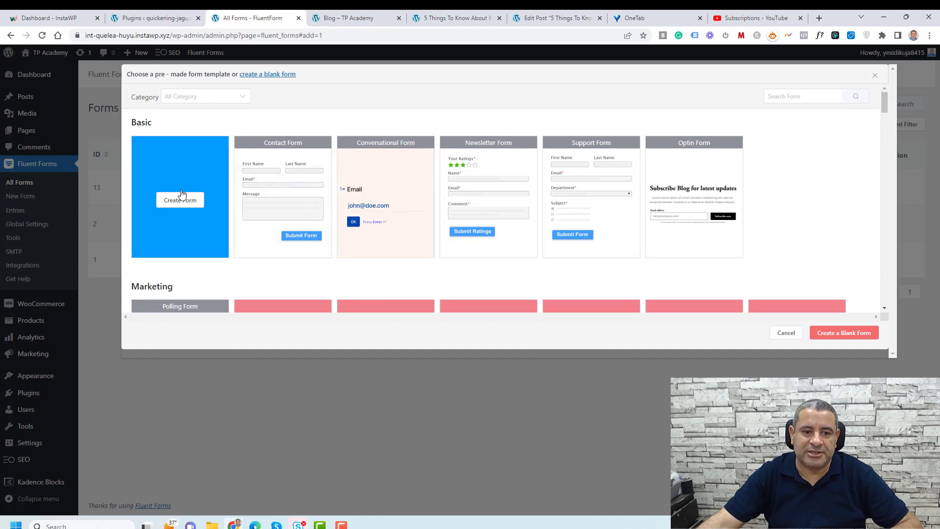
{"action": "left_click", "coordinate": [180, 200]}
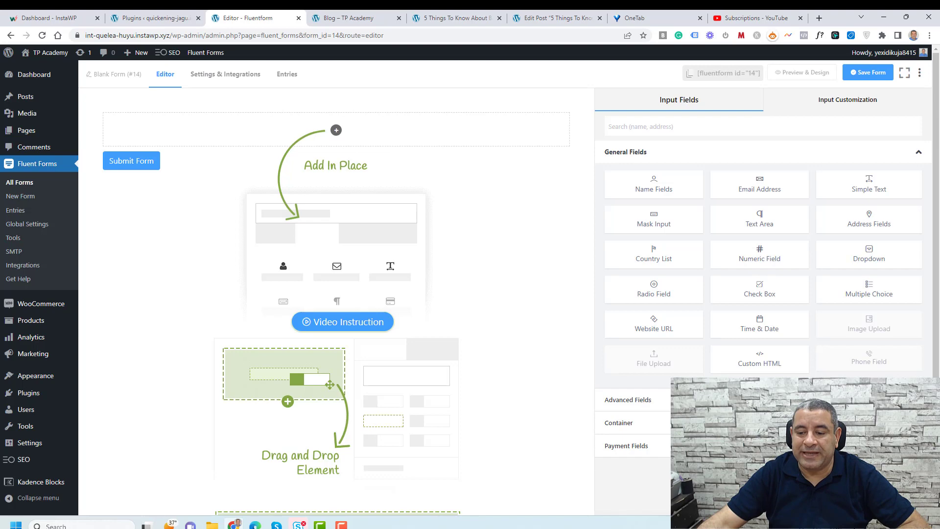
- Add a two-column container to the form, with Name Fields in the first column and Email Address in the second
{"action": "left_click", "coordinate": [619, 422]}
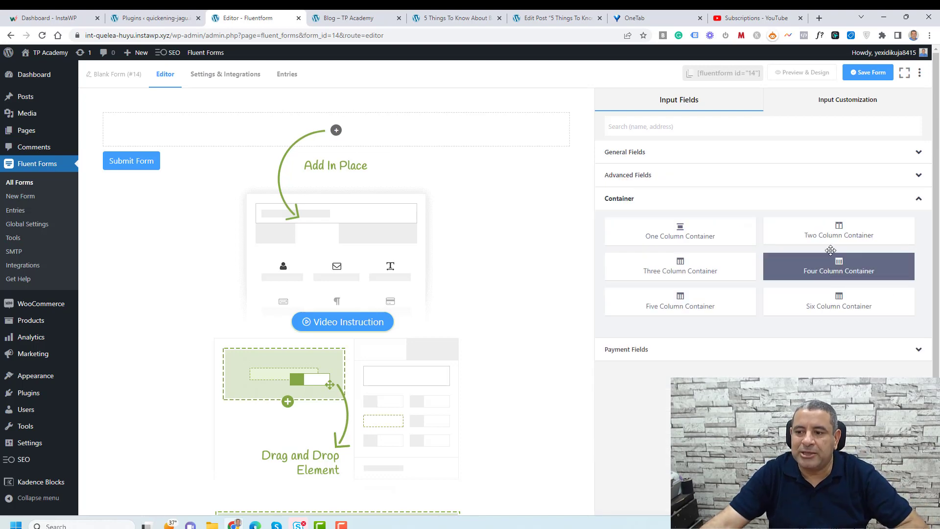
{"action": "left_click_drag", "start_coordinate": [839, 233], "coordinate": [356, 115]}
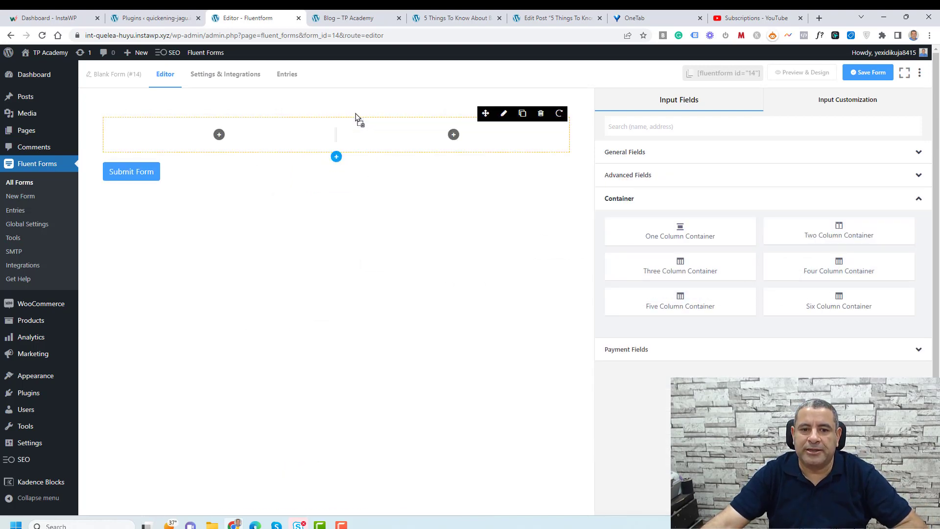
{"action": "left_click", "coordinate": [661, 162]}
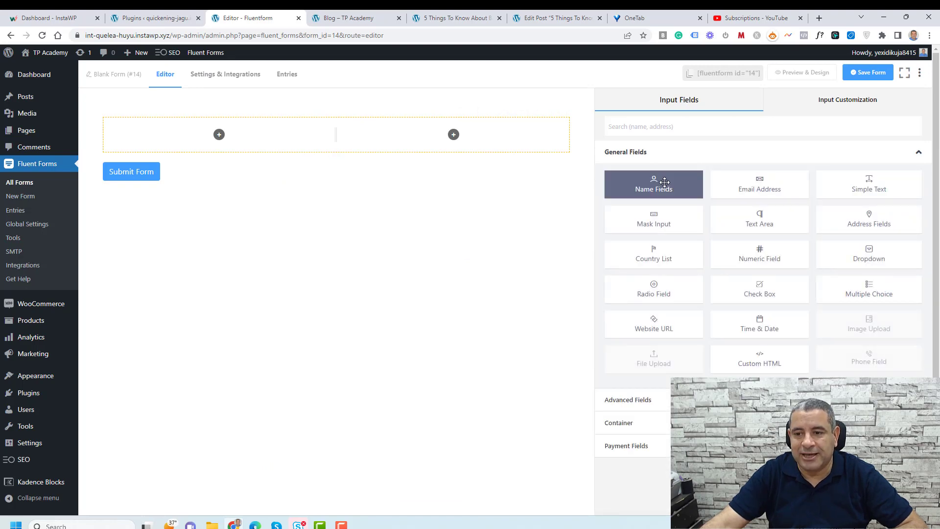
{"action": "left_click_drag", "start_coordinate": [667, 185], "coordinate": [242, 136]}
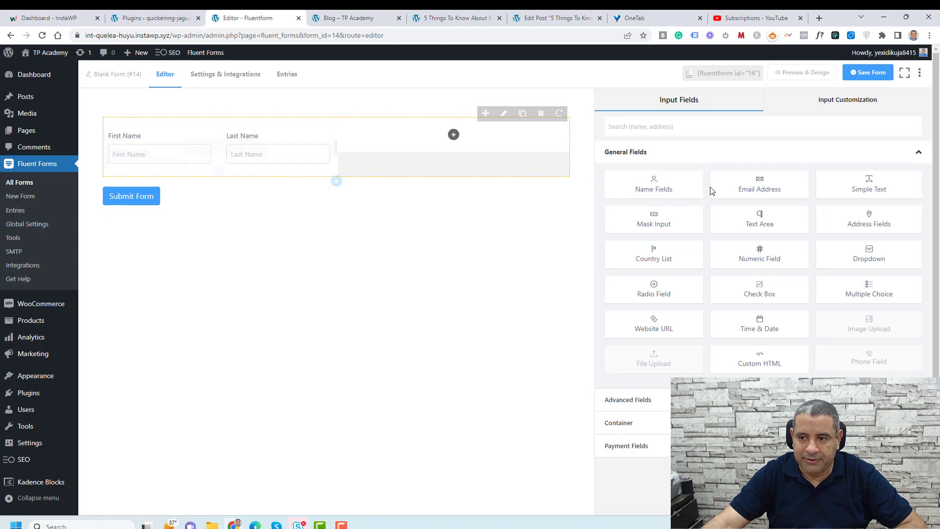
{"action": "left_click_drag", "start_coordinate": [756, 189], "coordinate": [458, 157]}
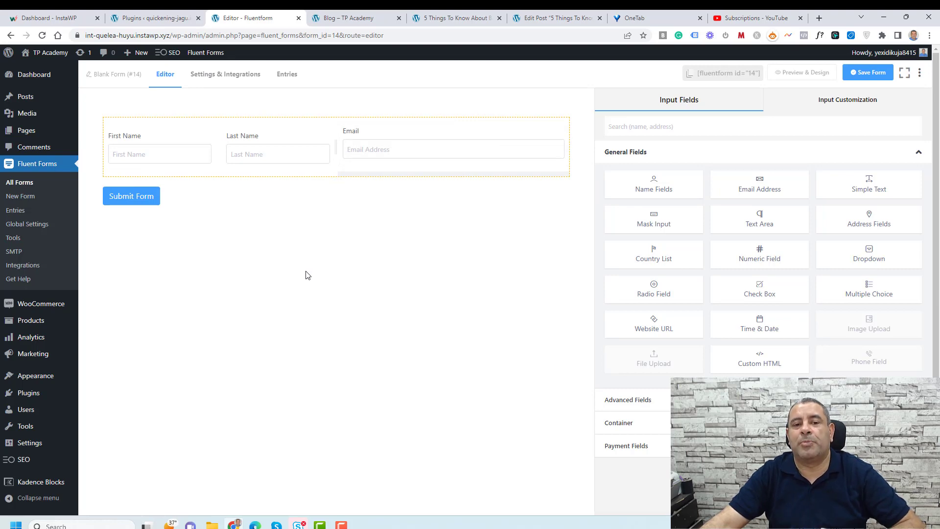
- Remove Last Name from the name fields and narrow their column to a little over a quarter of the container
{"action": "left_click", "coordinate": [213, 129]}
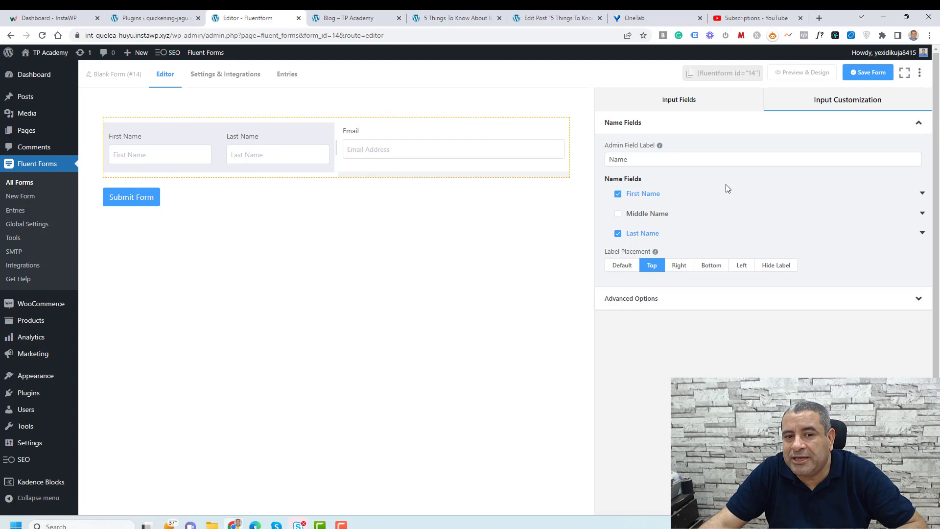
{"action": "left_click", "coordinate": [636, 237]}
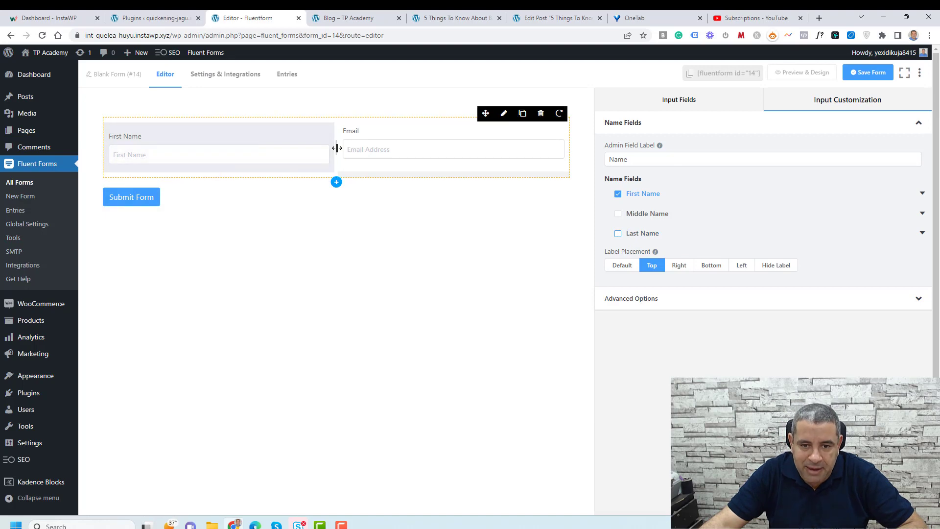
{"action": "left_click_drag", "start_coordinate": [336, 149], "coordinate": [236, 156]}
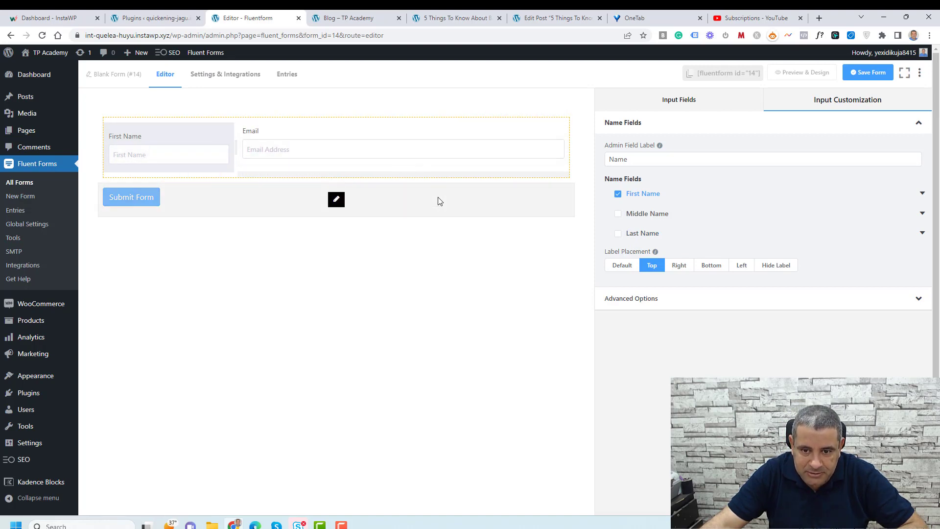
- Replace the default submit button with a Custom Submit Button below the container and set its content alignment to Center
{"action": "left_click", "coordinate": [438, 197]}
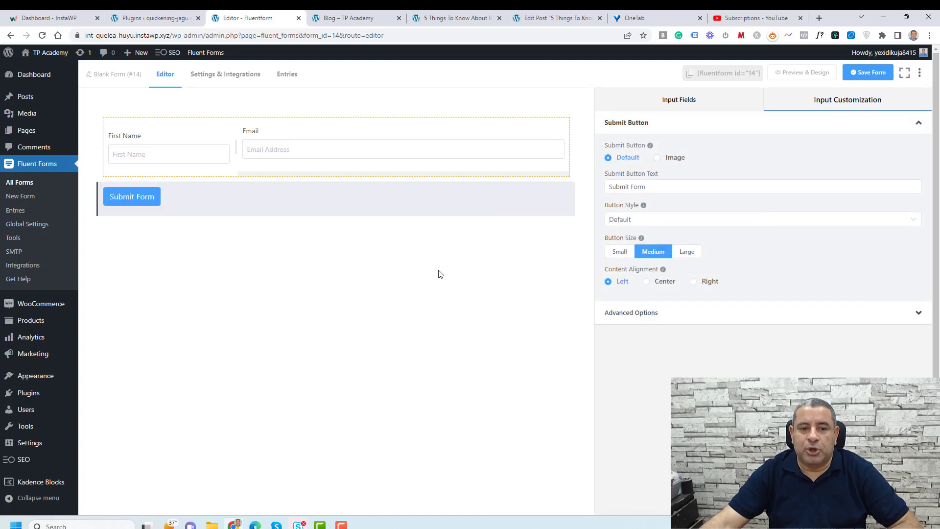
{"action": "mouse_move", "coordinate": [160, 141]}
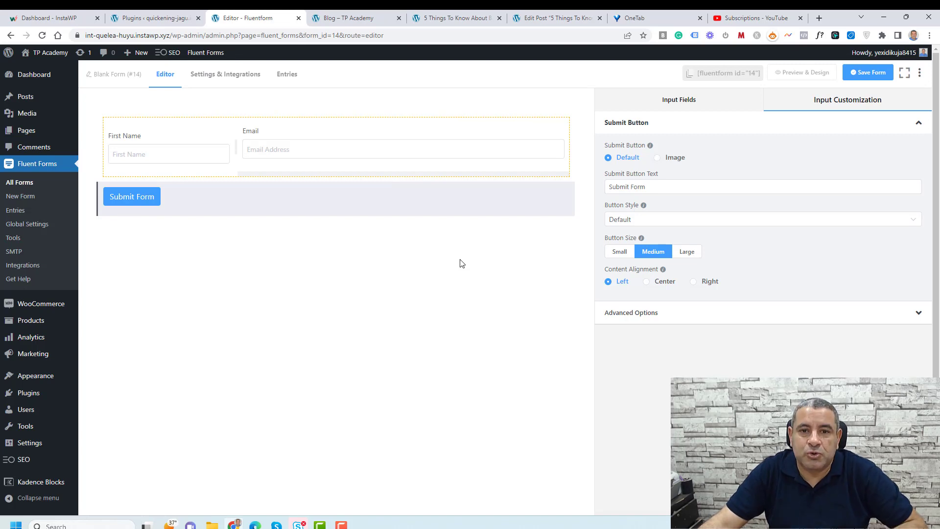
{"action": "left_click", "coordinate": [672, 103]}
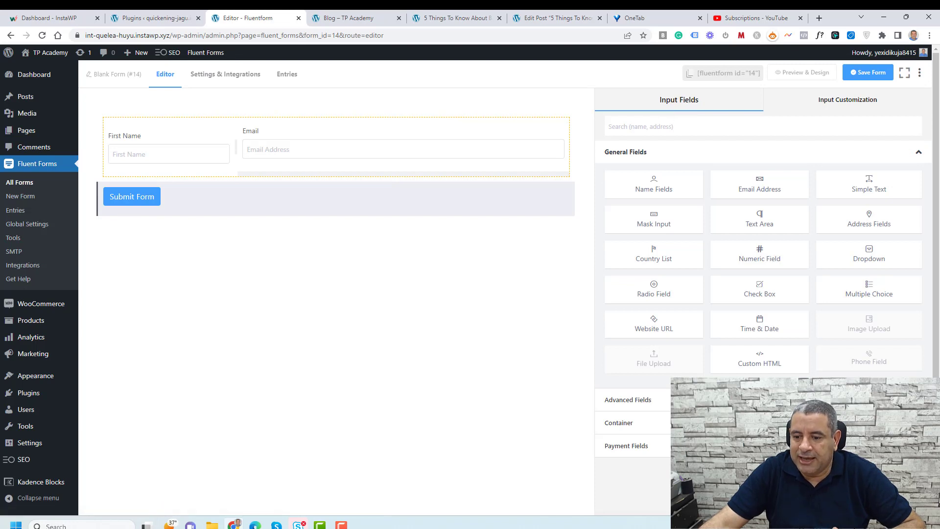
{"action": "left_click", "coordinate": [628, 399]}
{"action": "scroll", "coordinate": [759, 348], "scroll_direction": "down", "scroll_amount": 1}
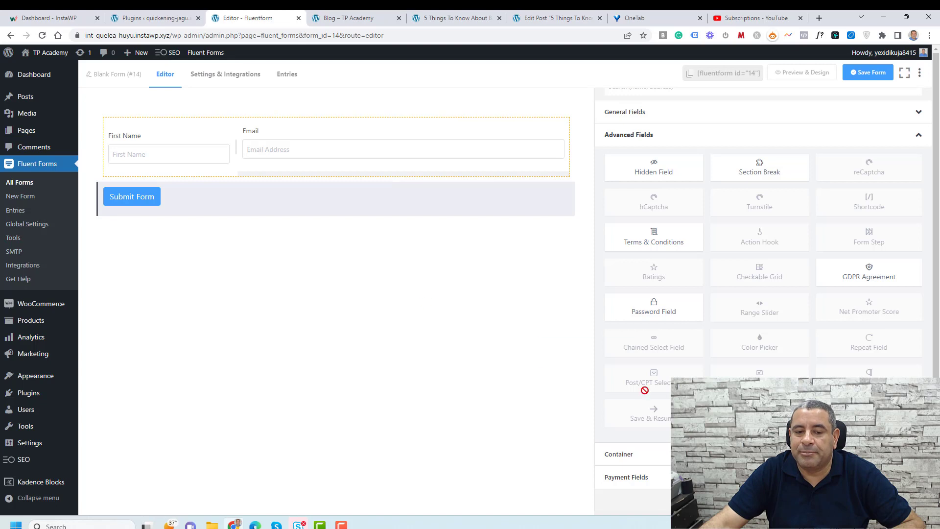
{"action": "left_click_drag", "start_coordinate": [644, 391], "coordinate": [291, 177]}
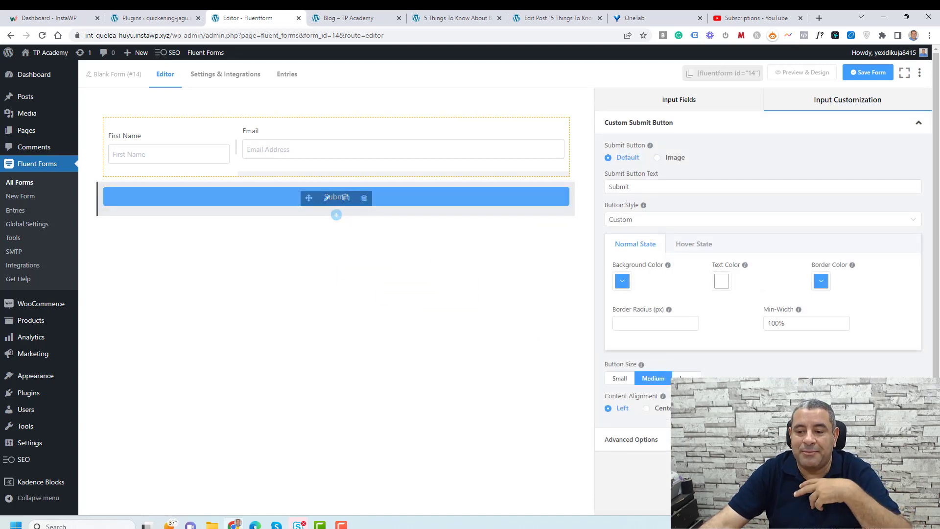
{"action": "left_click", "coordinate": [654, 409]}
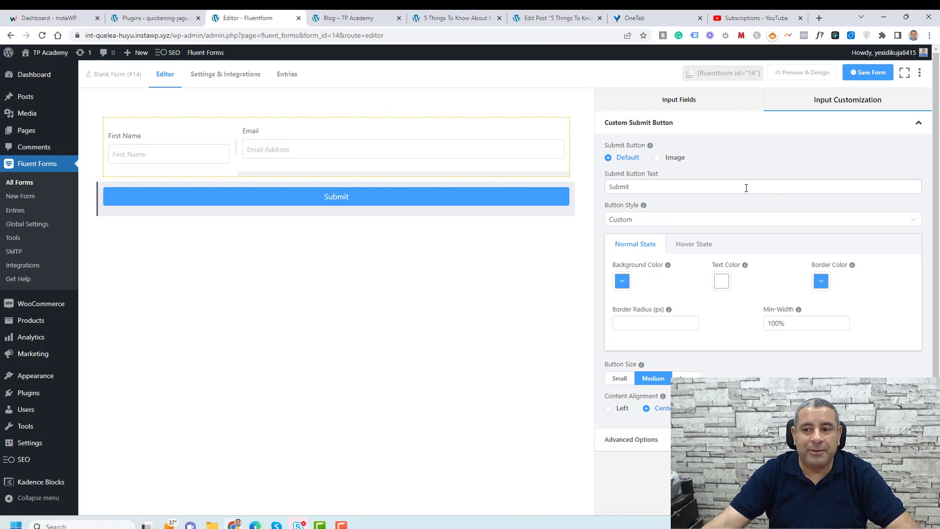
- Set the submit button text to "Yes, Send me the eBook NOW!" and save the form
{"action": "double_click", "coordinate": [746, 188]}
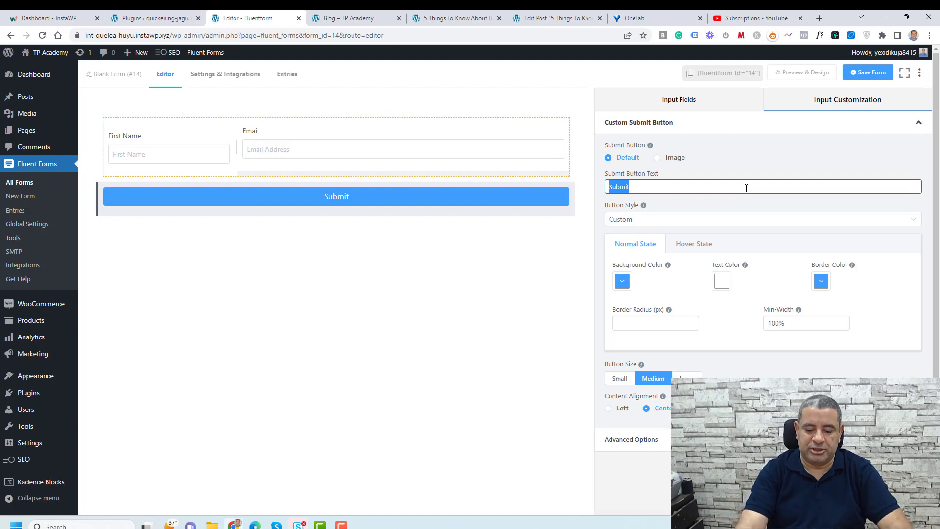
{"action": "type", "text": "Yes, Send me the eBook NOW!"}
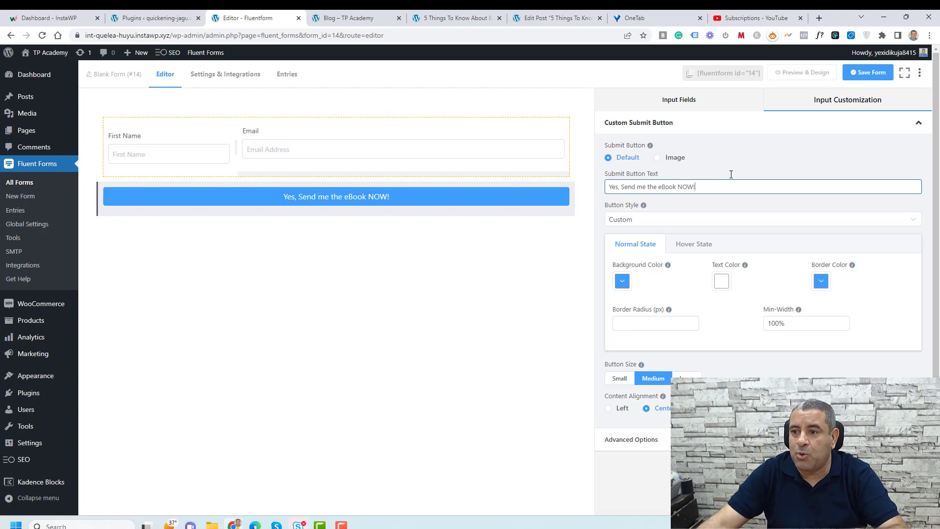
{"action": "left_click", "coordinate": [868, 71]}
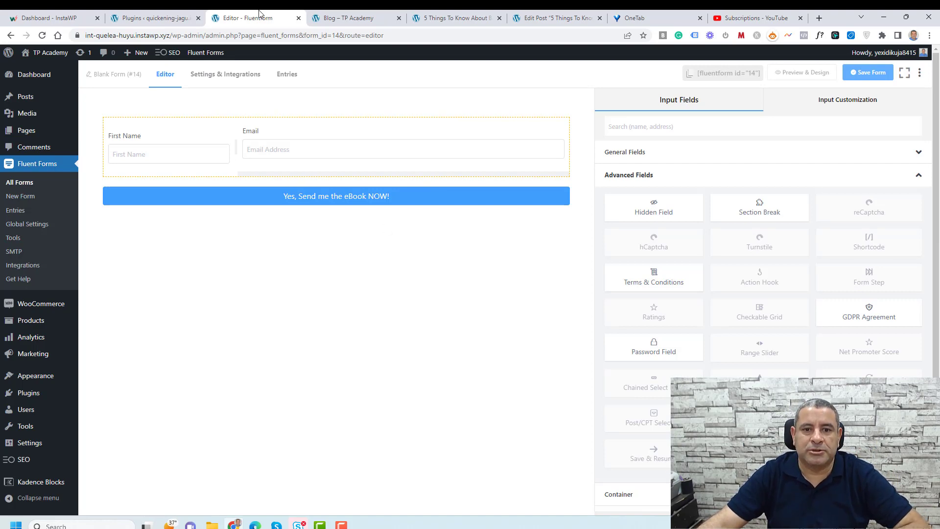
- Open the blog post "How to make shiny teeth" in a new browser tab and bring it up in the post editor
{"action": "left_click", "coordinate": [351, 19]}
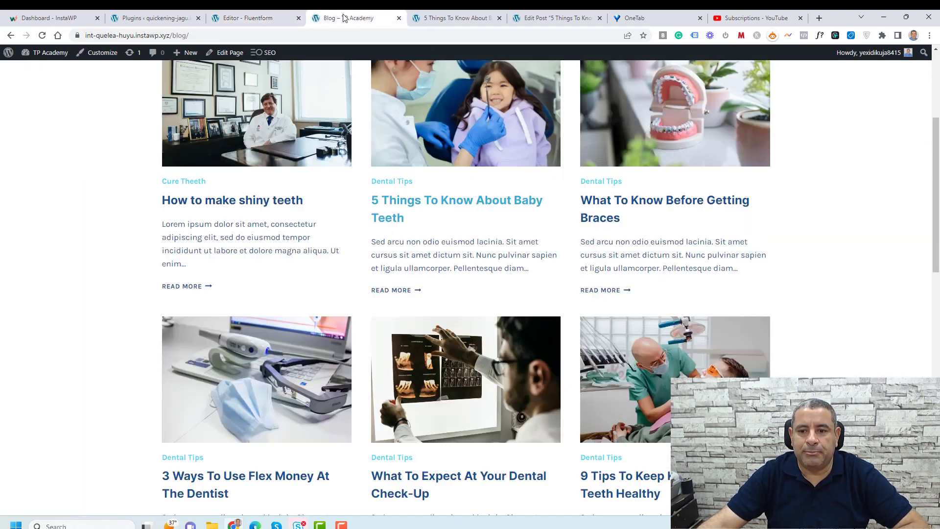
{"action": "scroll", "coordinate": [815, 289], "scroll_direction": "up", "scroll_amount": 4}
{"action": "scroll", "coordinate": [22, 420], "scroll_direction": "down", "scroll_amount": 3}
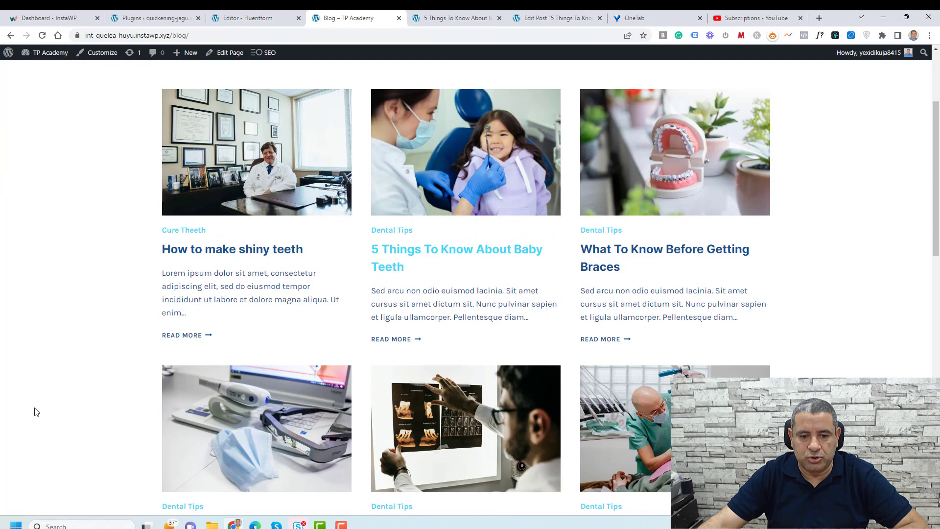
{"action": "right_click", "coordinate": [286, 259]}
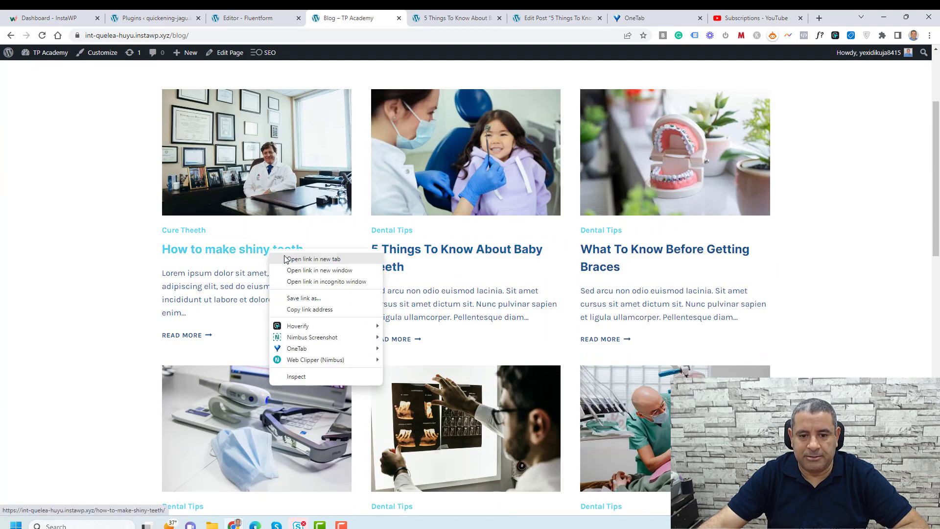
{"action": "left_click", "coordinate": [286, 259]}
{"action": "key", "text": "ctrl+Tab"}
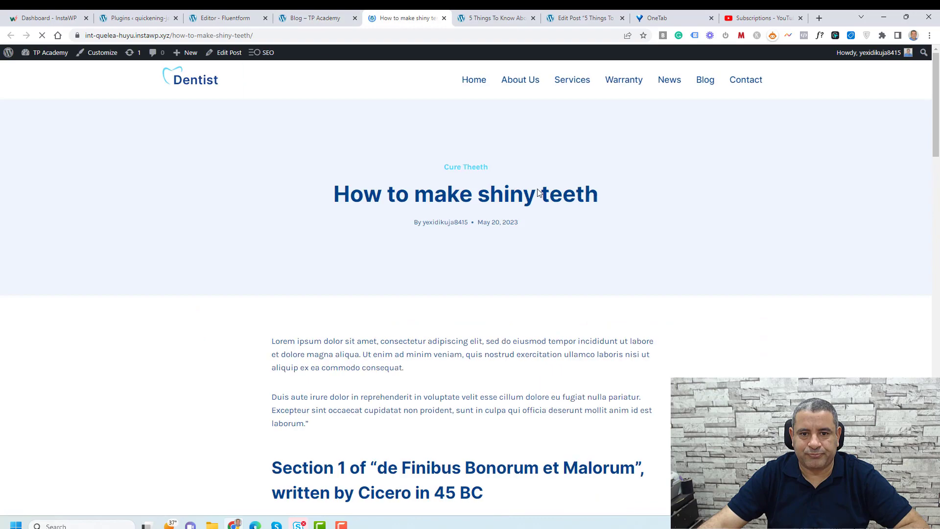
{"action": "left_click", "coordinate": [232, 57]}
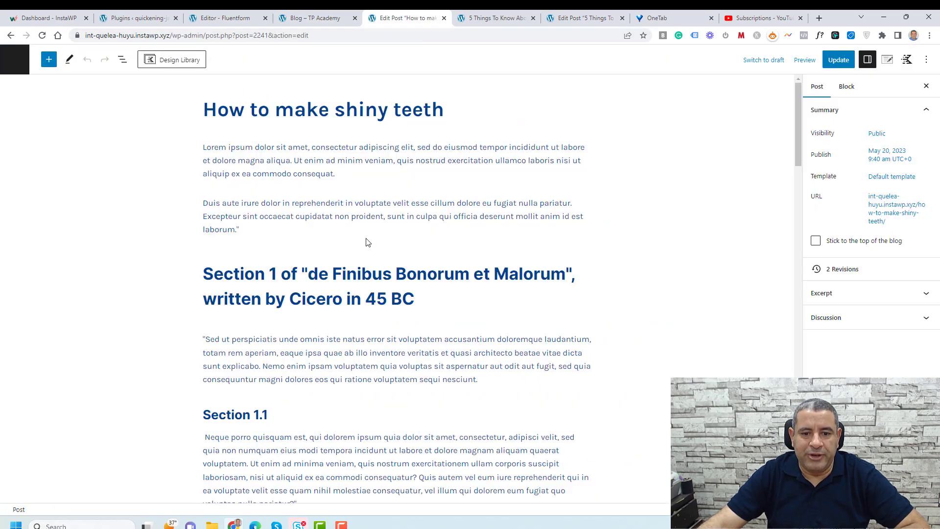
- Add an empty paragraph after the last paragraph of the "How to make shiny teeth" post
{"action": "left_click", "coordinate": [368, 243]}
{"action": "scroll", "coordinate": [454, 284], "scroll_direction": "down", "scroll_amount": 10}
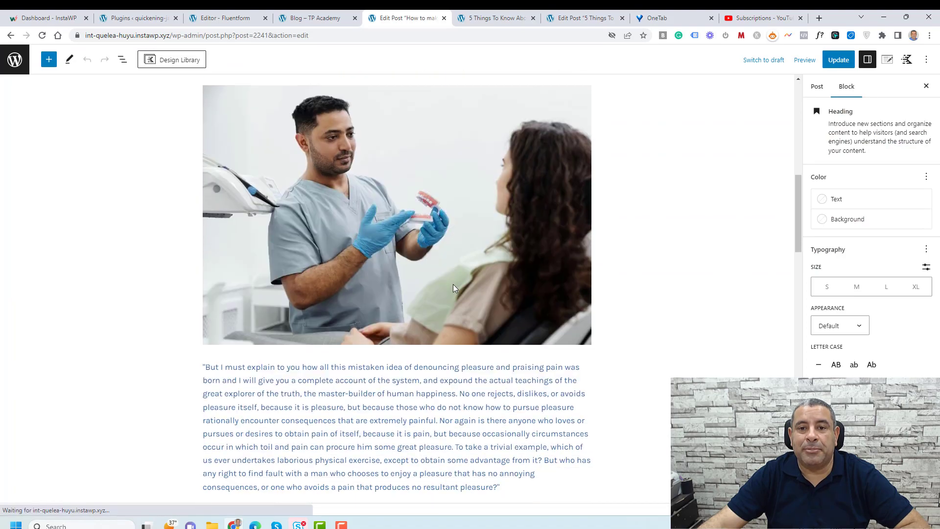
{"action": "scroll", "coordinate": [453, 288], "scroll_direction": "down", "scroll_amount": 20}
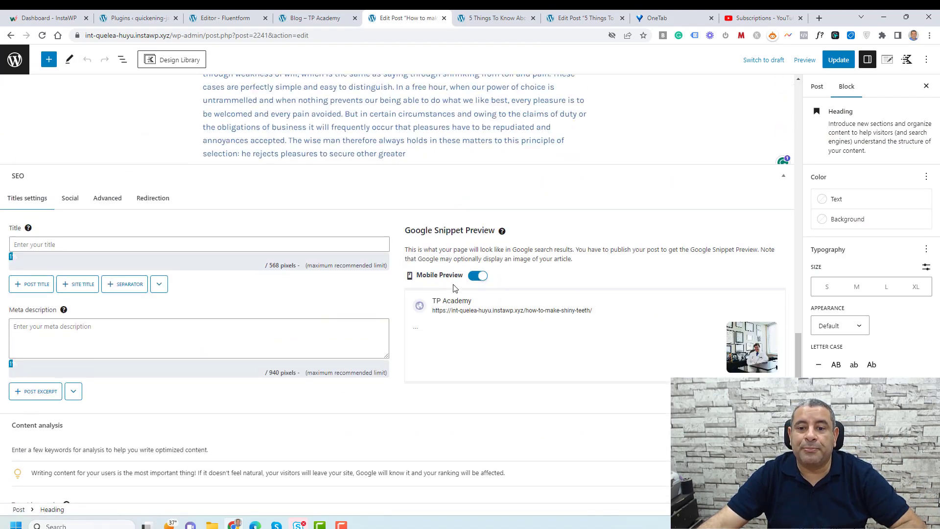
{"action": "scroll", "coordinate": [453, 288], "scroll_direction": "up", "scroll_amount": 3}
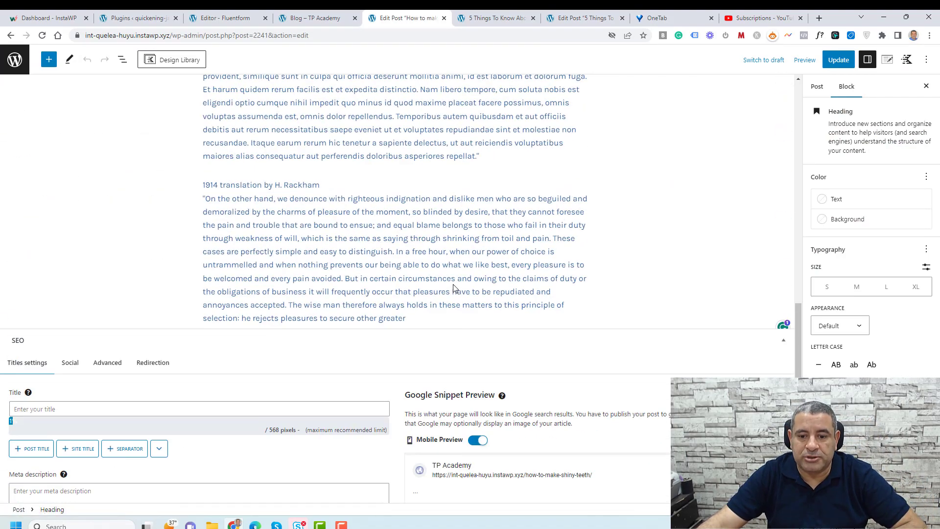
{"action": "left_click", "coordinate": [421, 319]}
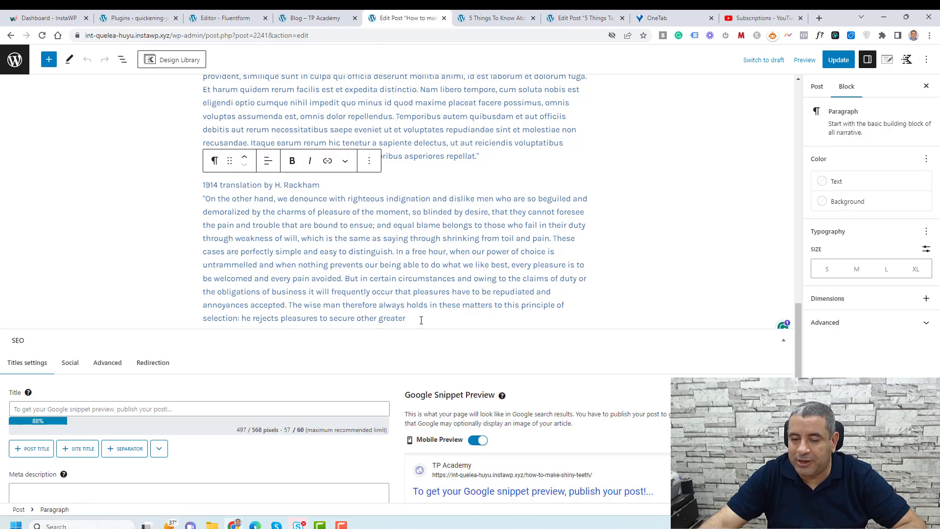
{"action": "key", "text": "Return"}
{"action": "scroll", "coordinate": [510, 283], "scroll_direction": "down", "scroll_amount": 2}
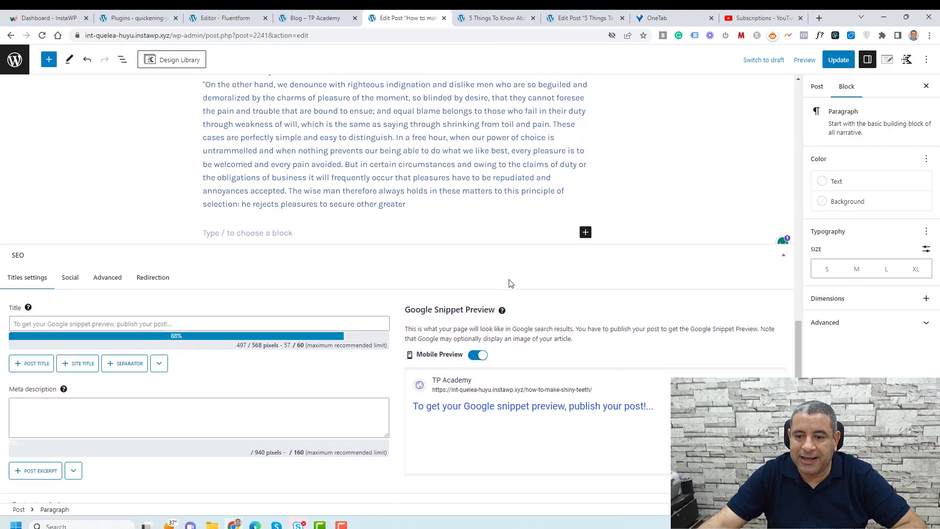
- Find the Fluent Forms block and insert it in the empty paragraph at the end of the post
{"action": "left_click", "coordinate": [586, 221]}
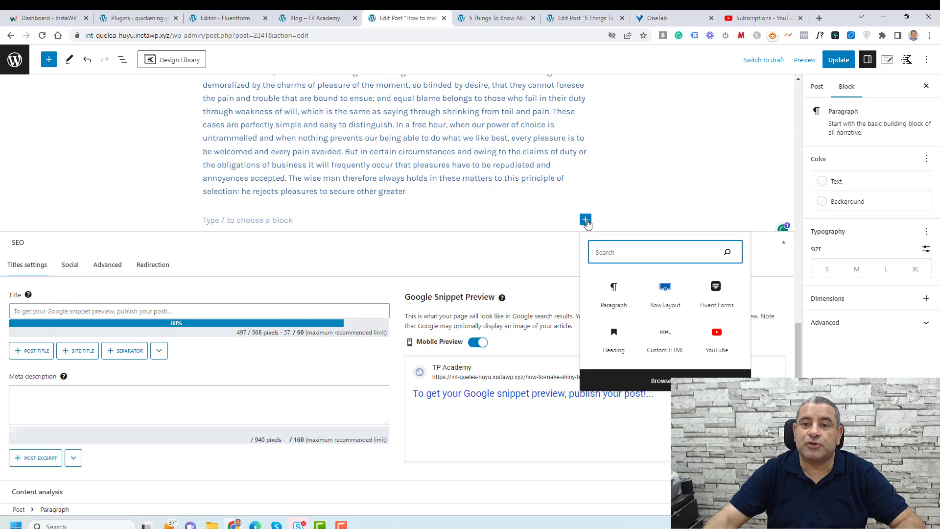
{"action": "type", "text": "FLUEN"}
{"action": "key", "text": "BackSpace"}
{"action": "key", "text": "BackSpace"}
{"action": "key", "text": "BackSpace"}
{"action": "key", "text": "BackSpace"}
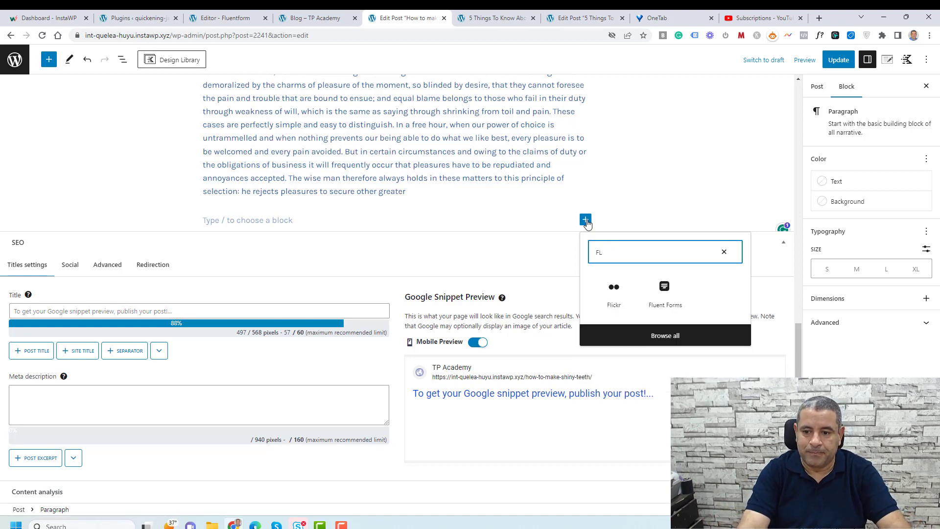
{"action": "type", "text": "L"}
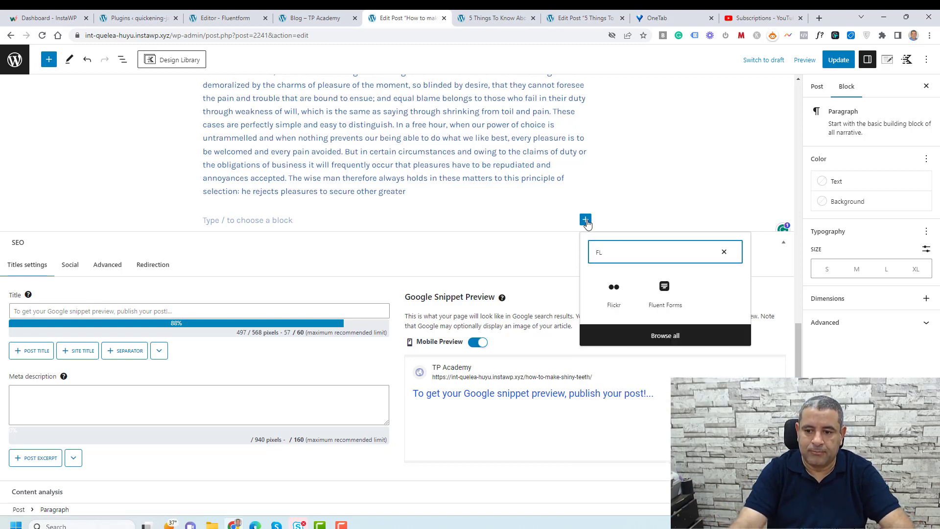
{"action": "left_click", "coordinate": [658, 307]}
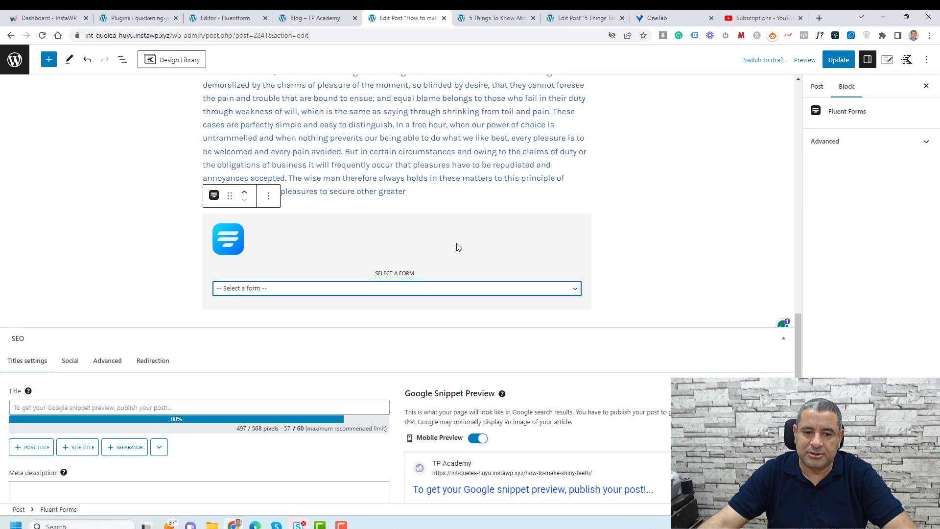
- Assign Blank Form (#14) to the Fluent Forms block and update the post
{"action": "left_click", "coordinate": [251, 289]}
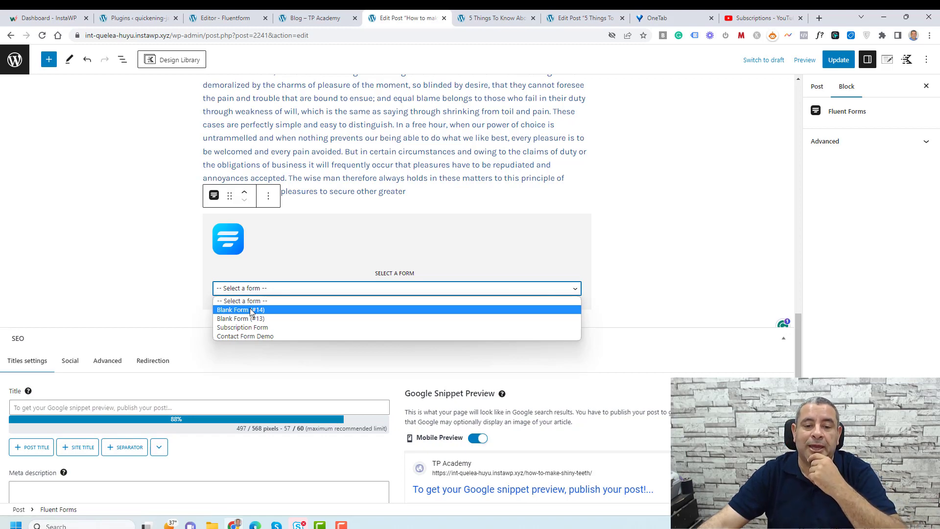
{"action": "left_click", "coordinate": [251, 310]}
{"action": "left_click", "coordinate": [839, 60]}
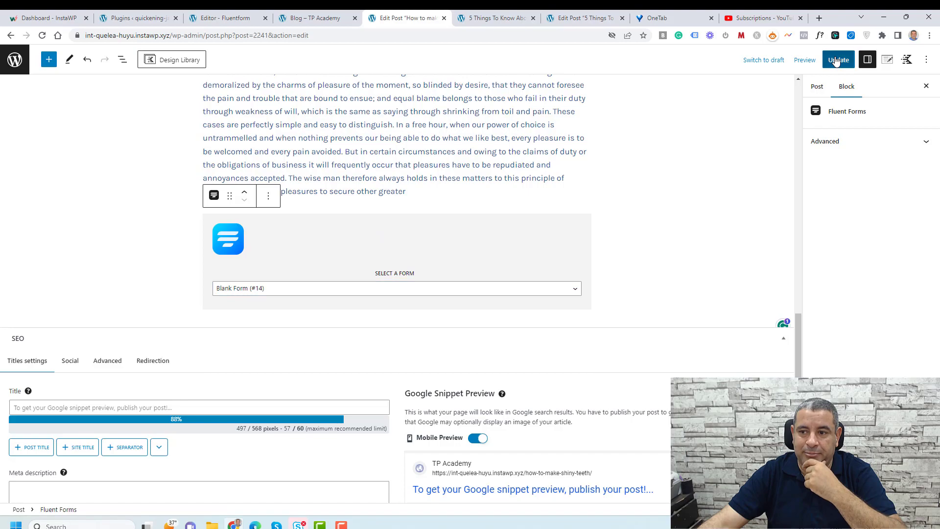
- View the published post in a new browser tab and check the opt-in form at the end of the article
{"action": "right_click", "coordinate": [92, 485]}
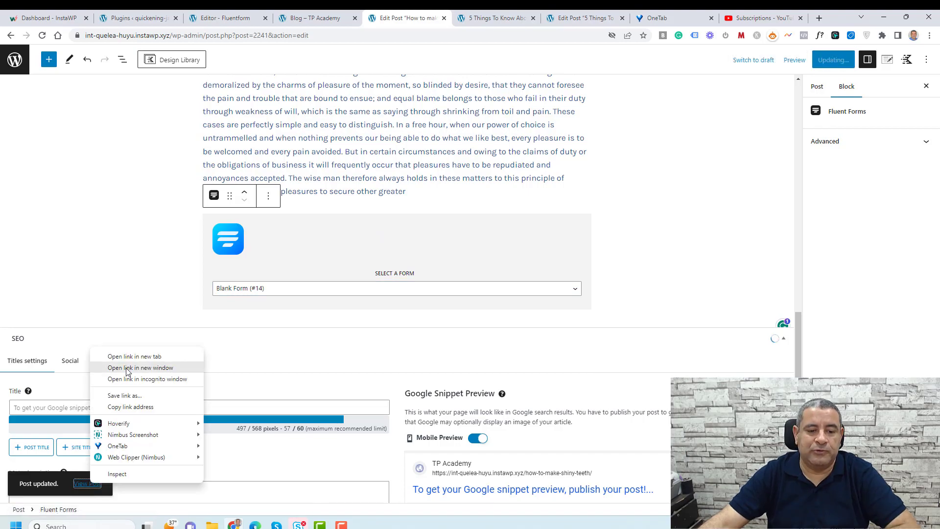
{"action": "left_click", "coordinate": [134, 356]}
{"action": "left_click", "coordinate": [446, 17]}
{"action": "scroll", "coordinate": [505, 254], "scroll_direction": "down", "scroll_amount": 20}
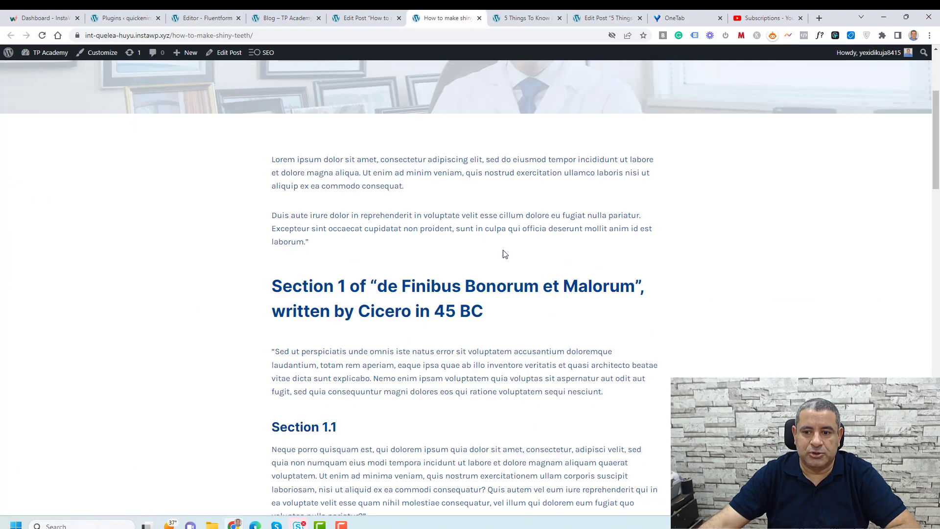
{"action": "scroll", "coordinate": [507, 254], "scroll_direction": "up", "scroll_amount": 3}
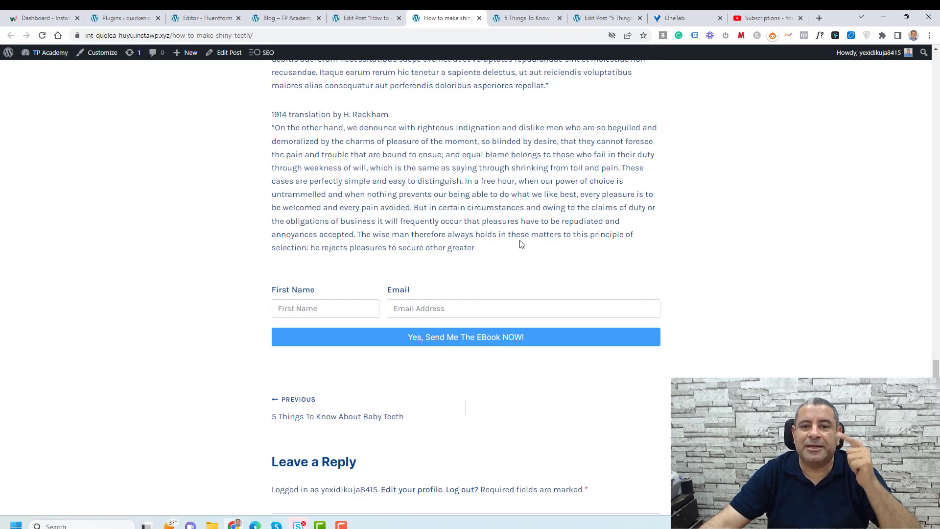
- Return to the Fluent Forms editor and rename the form to "Ebook Form"
{"action": "left_click", "coordinate": [230, 15]}
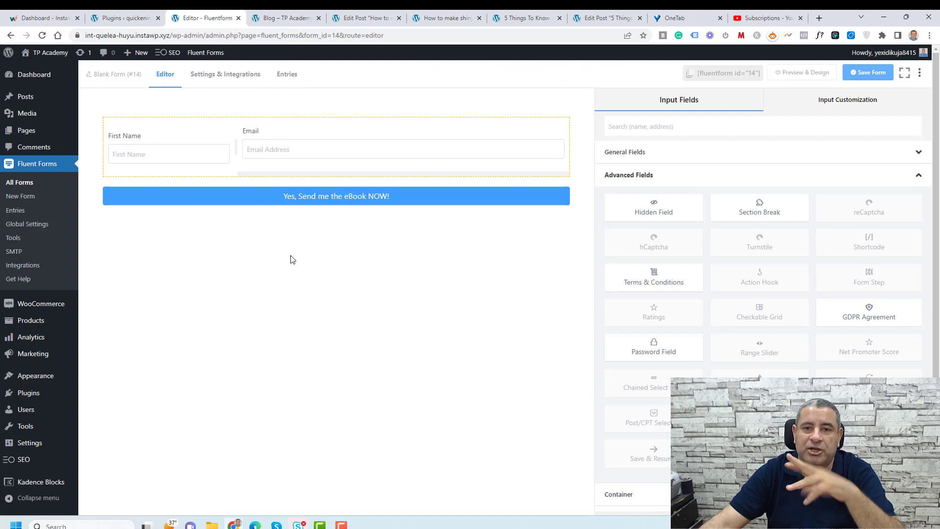
{"action": "left_click", "coordinate": [114, 78]}
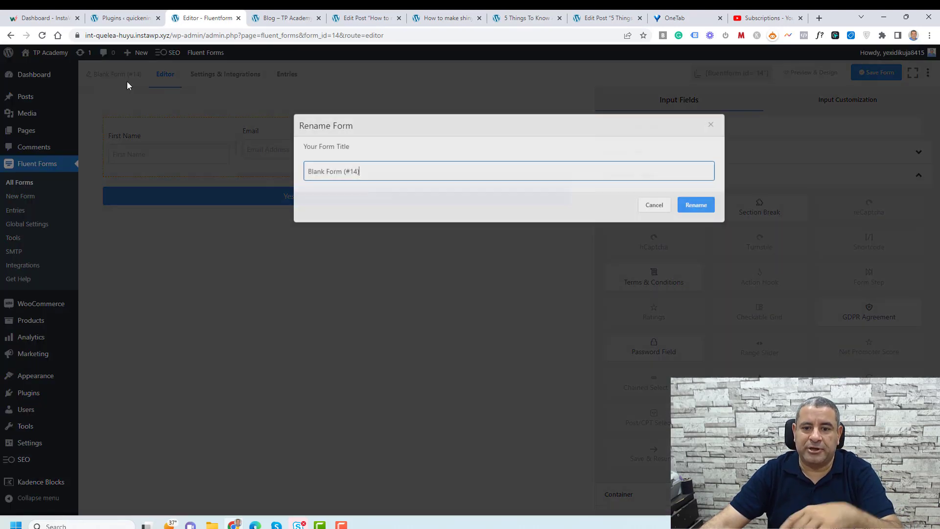
{"action": "left_click", "coordinate": [433, 168]}
{"action": "type", "text": "Ebook Form"}
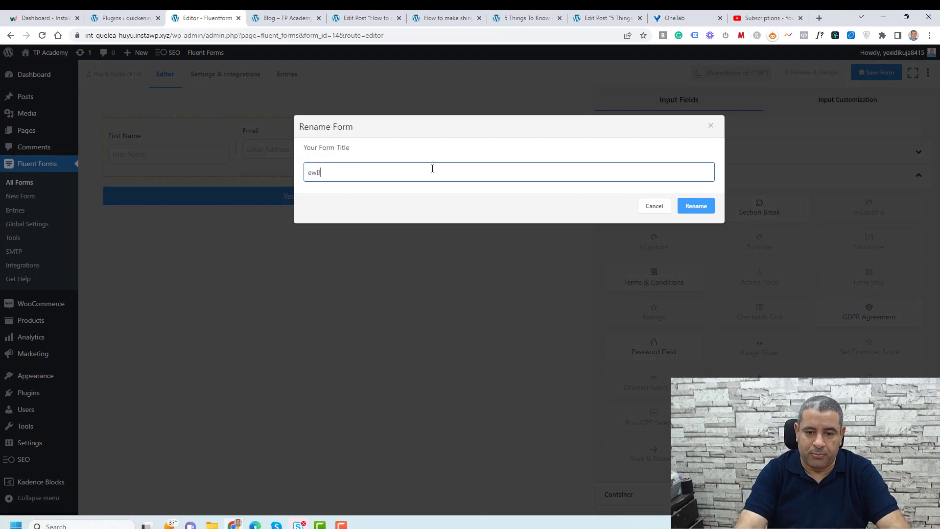
{"action": "left_click", "coordinate": [691, 208]}
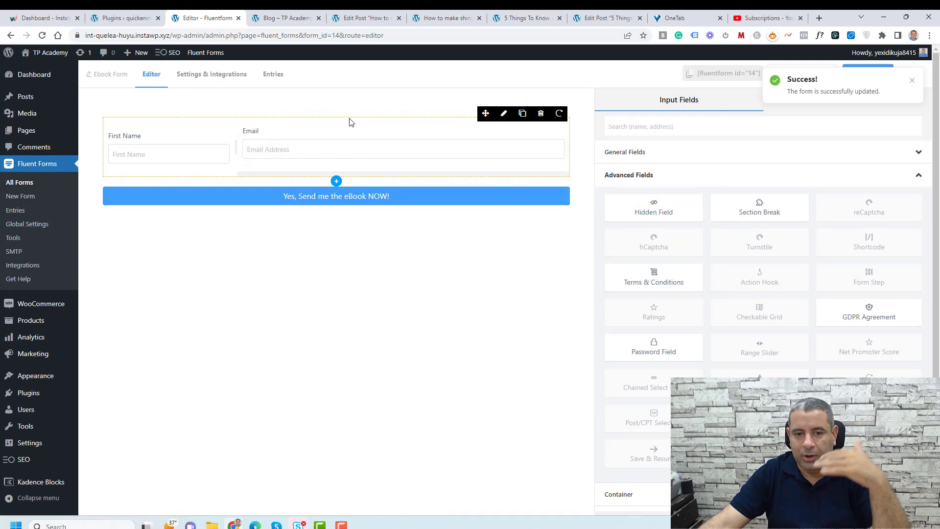
- Add a Custom HTML field above the name and email container and open its customization settings
{"action": "left_click", "coordinate": [739, 180]}
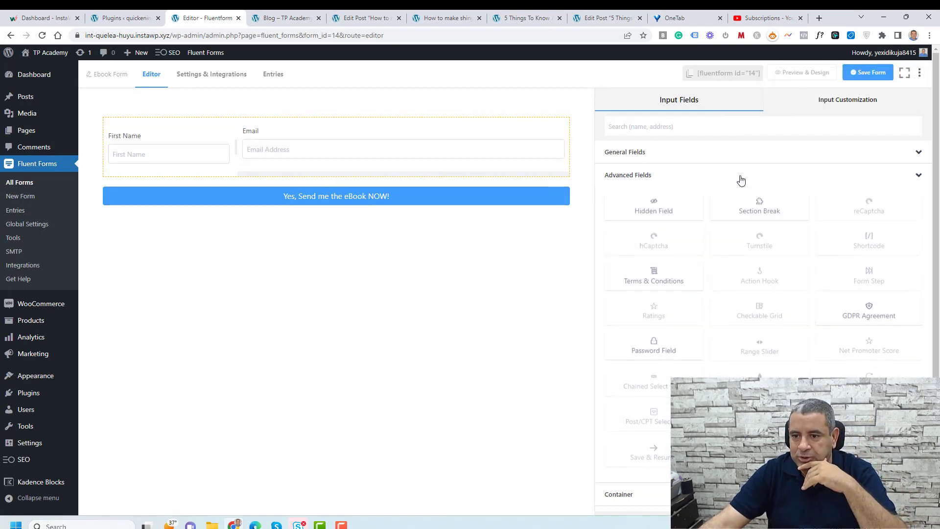
{"action": "left_click", "coordinate": [735, 156]}
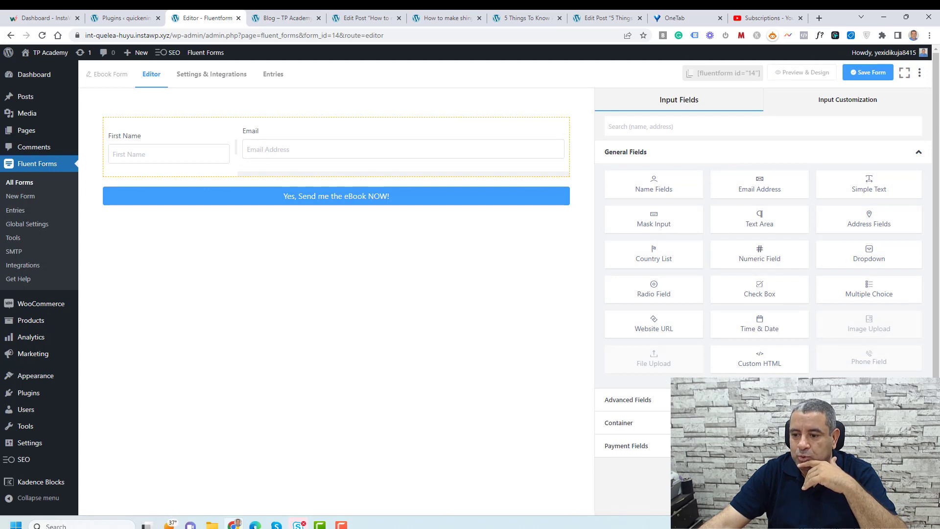
{"action": "left_click_drag", "start_coordinate": [760, 360], "coordinate": [335, 116]}
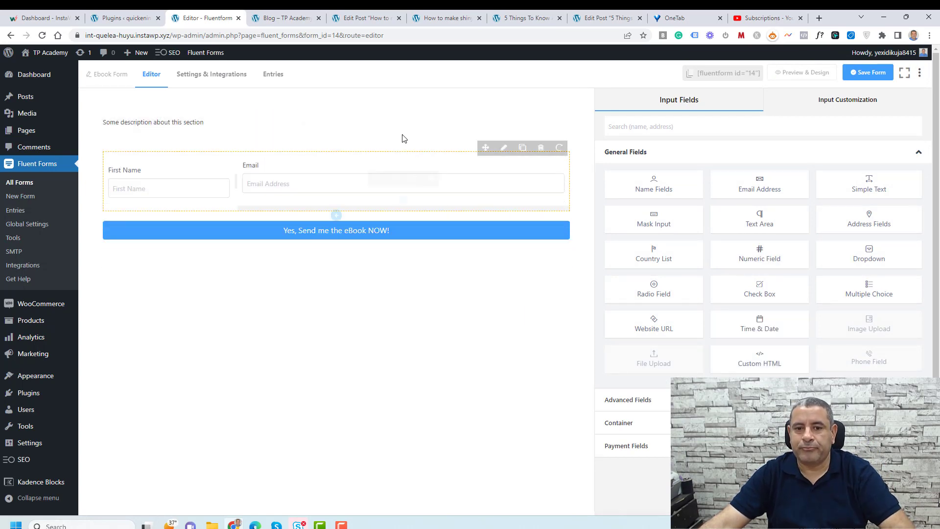
{"action": "left_click", "coordinate": [563, 117]}
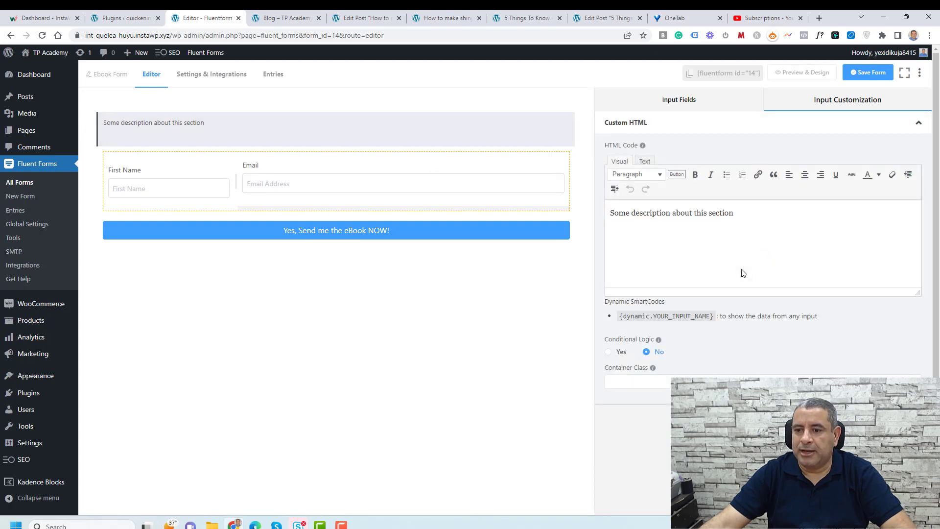
- Set the text to centered Heading 2 "Sign up to receive my ebook to make your teeth shine" and "I will not spam you"; save the form
{"action": "key", "text": "ctrl+a"}
{"action": "type", "text": "Sign up to receive my ebook to make your teeth shine I will not spam you"}
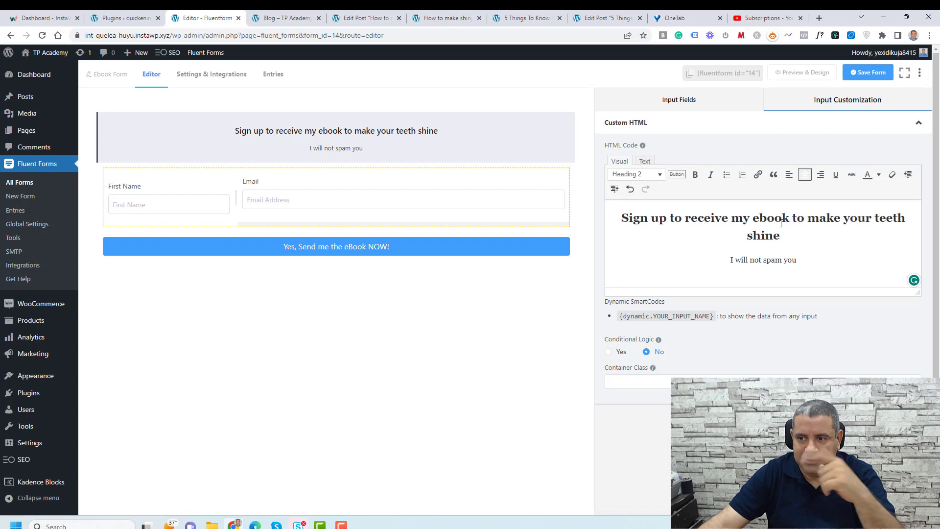
{"action": "left_click", "coordinate": [867, 72]}
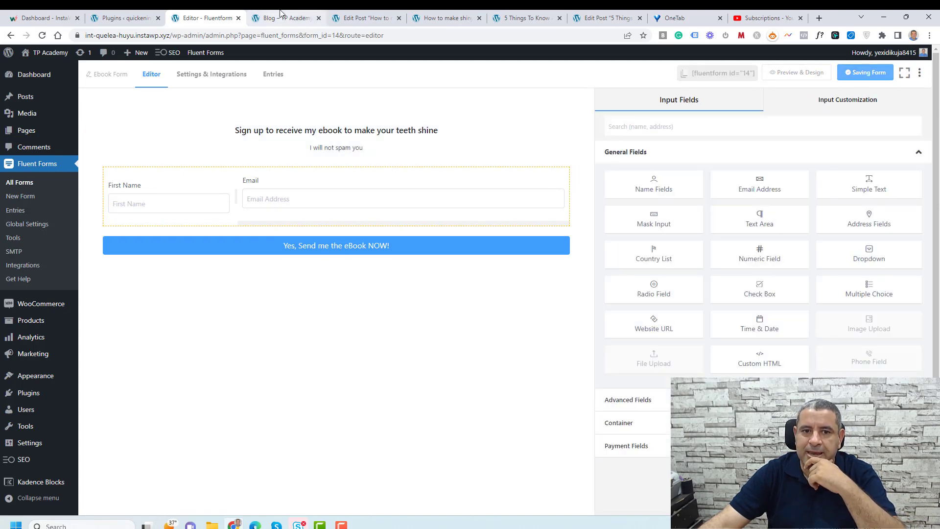
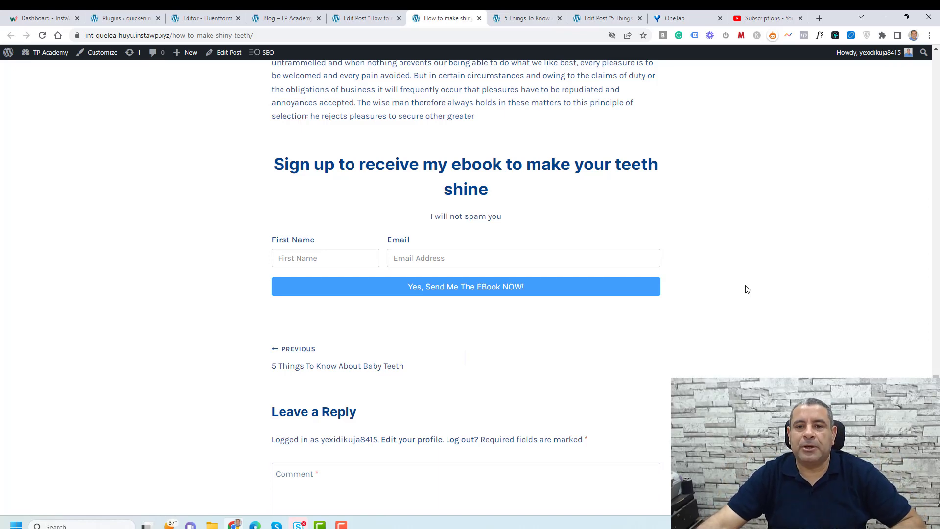
- In the post editor, insert a one-column Row Layout block after the last paragraph and move the Fluent Forms block into it
{"action": "left_click", "coordinate": [371, 14]}
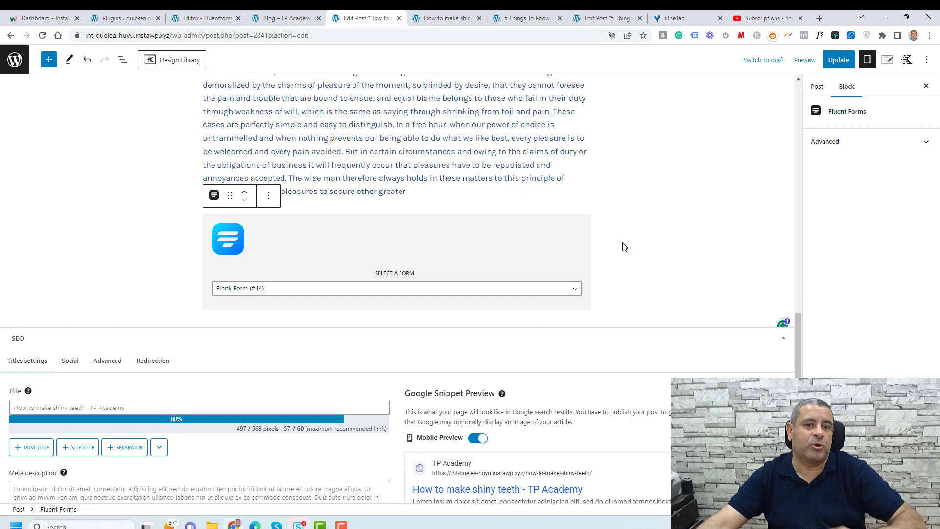
{"action": "left_click", "coordinate": [417, 197]}
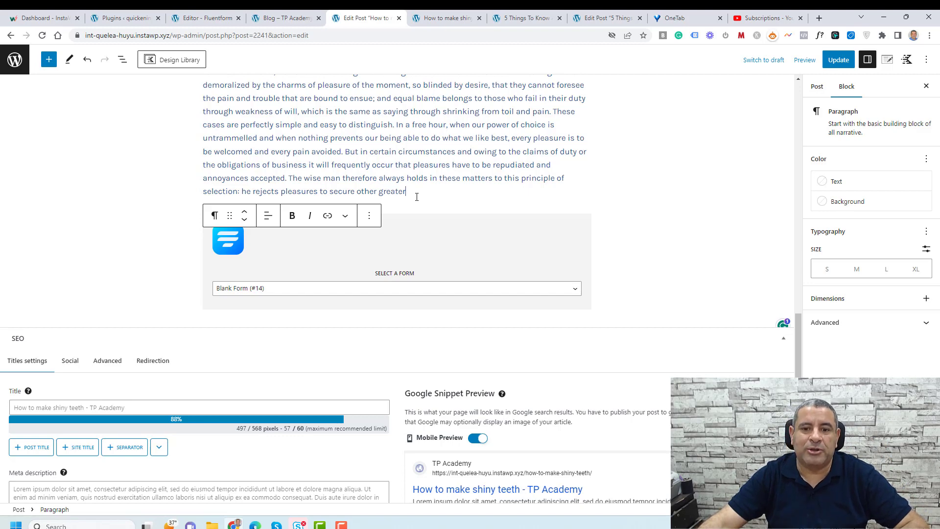
{"action": "key", "text": "Return"}
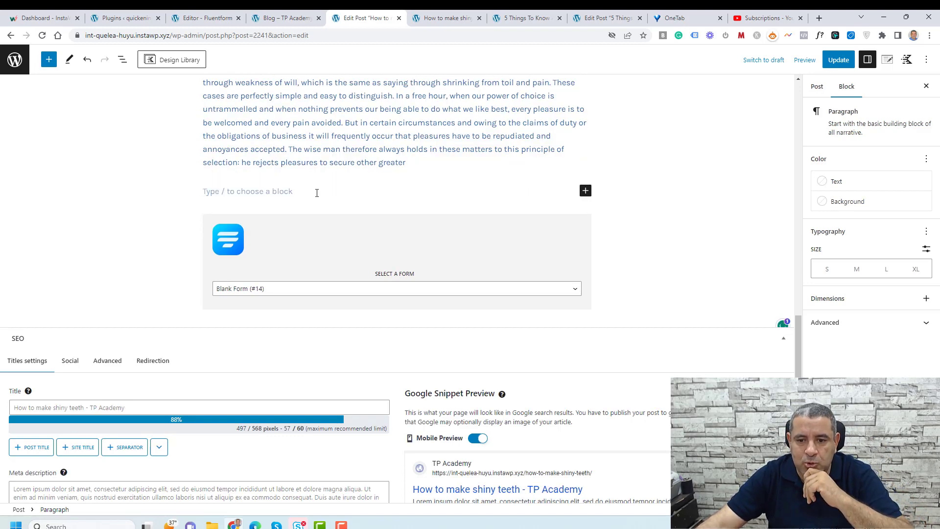
{"action": "left_click", "coordinate": [49, 60]}
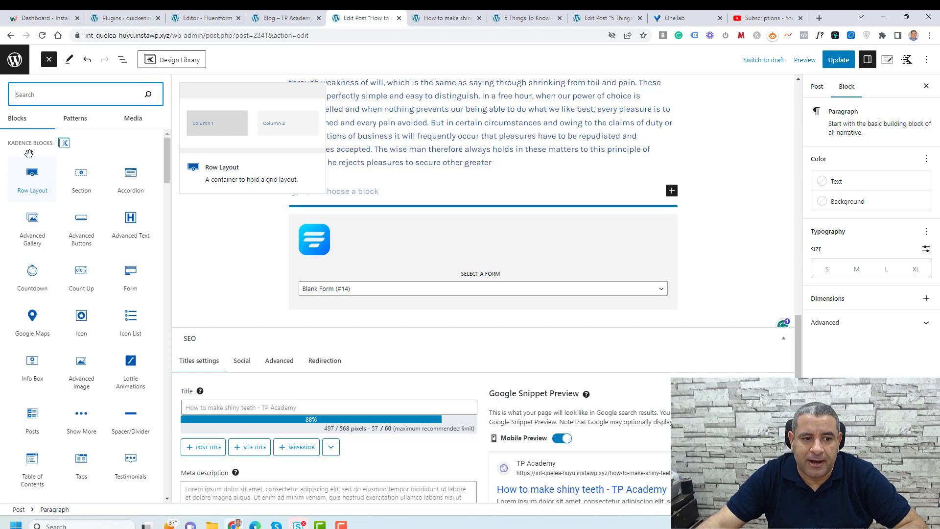
{"action": "mouse_move", "coordinate": [31, 175]}
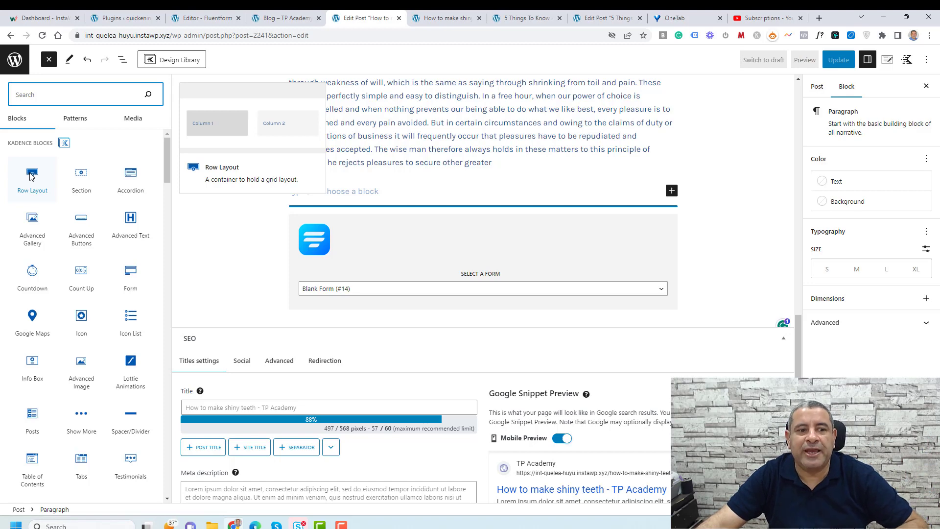
{"action": "left_click_drag", "start_coordinate": [33, 176], "coordinate": [466, 192]}
{"action": "left_click", "coordinate": [334, 229]}
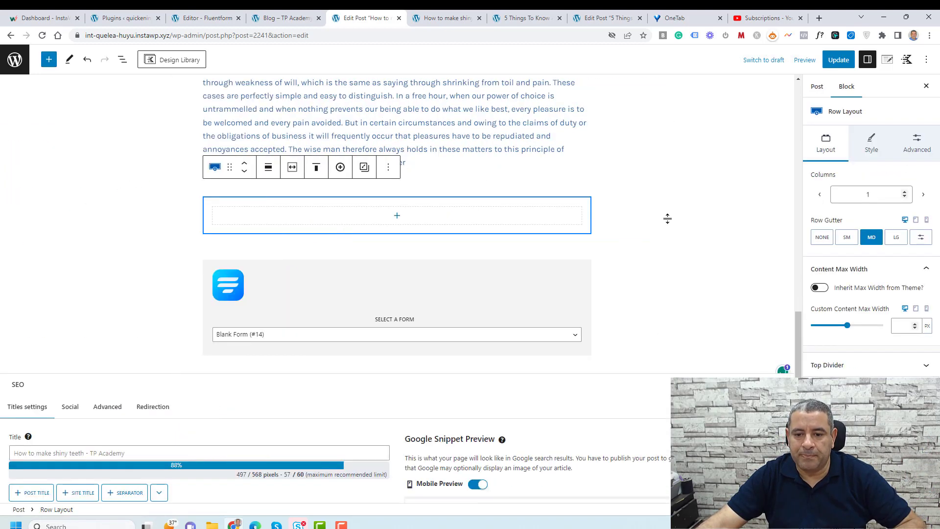
{"action": "left_click", "coordinate": [526, 286]}
{"action": "left_click_drag", "start_coordinate": [216, 250], "coordinate": [332, 233]}
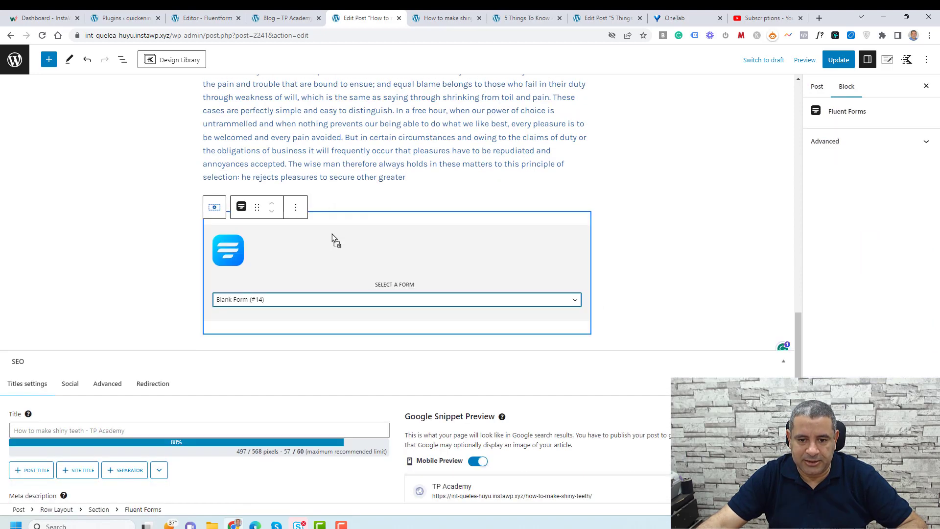
- Set the background color of the section around the form to the light palette color F6FAFD
{"action": "left_click", "coordinate": [502, 217]}
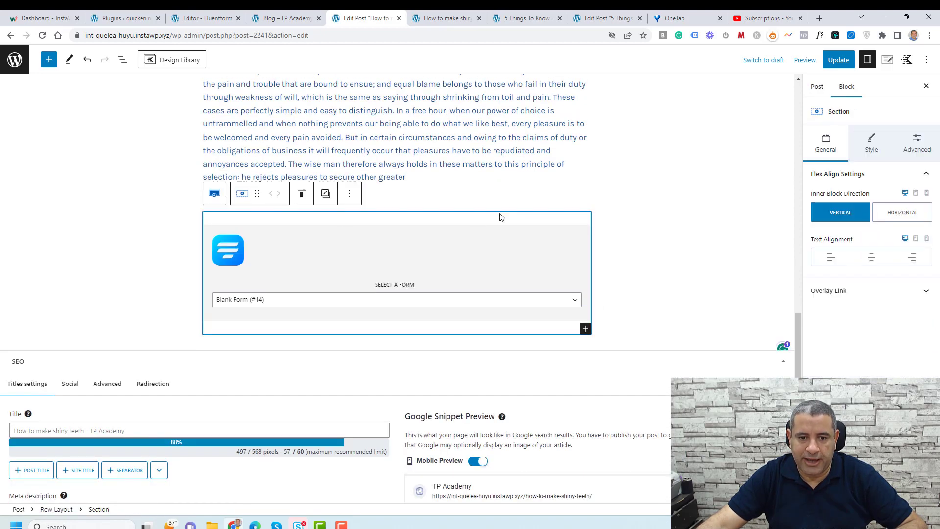
{"action": "left_click", "coordinate": [869, 148]}
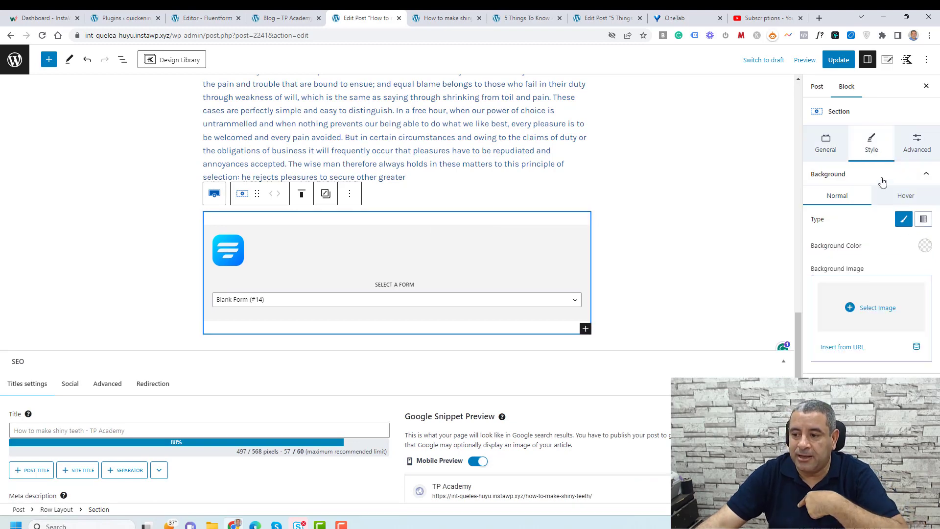
{"action": "left_click", "coordinate": [925, 246]}
{"action": "left_click", "coordinate": [890, 226]}
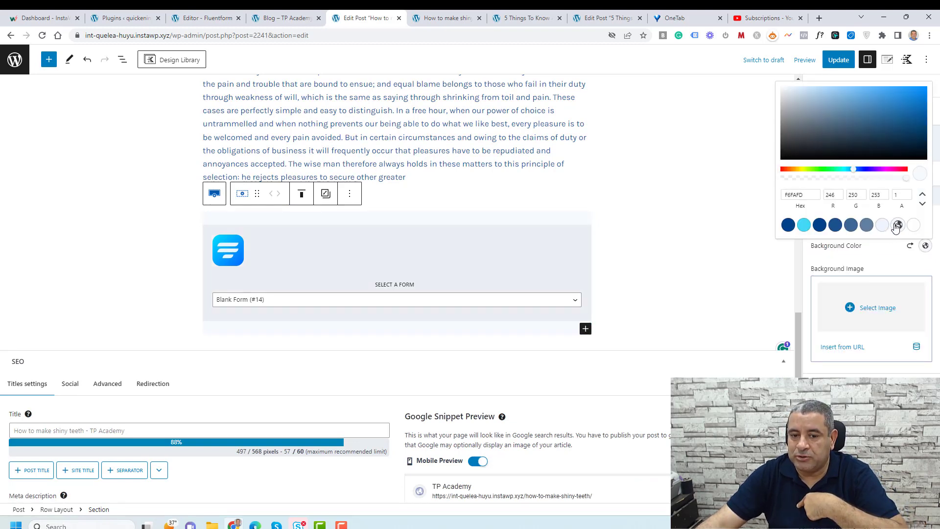
- Update the post and reload the live article to check the form section's background color
{"action": "left_click", "coordinate": [889, 265]}
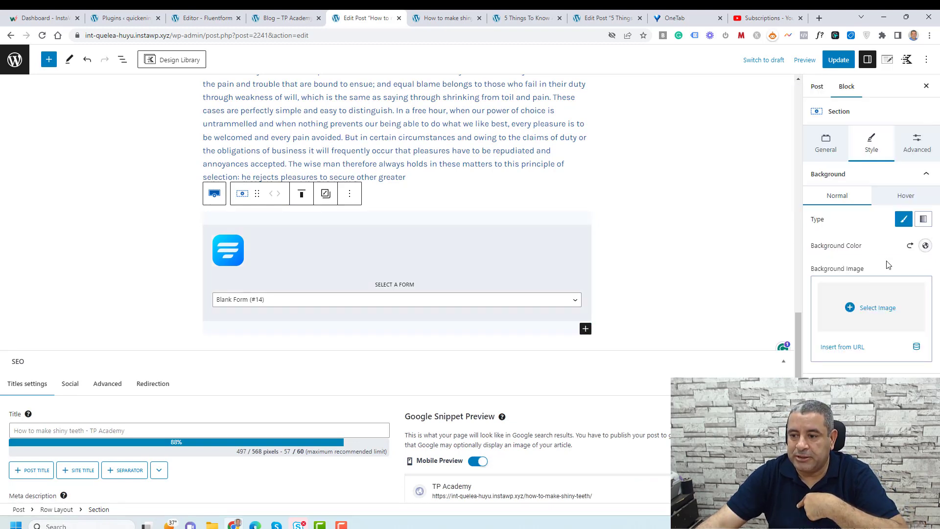
{"action": "left_click", "coordinate": [838, 61]}
{"action": "left_click", "coordinate": [434, 16]}
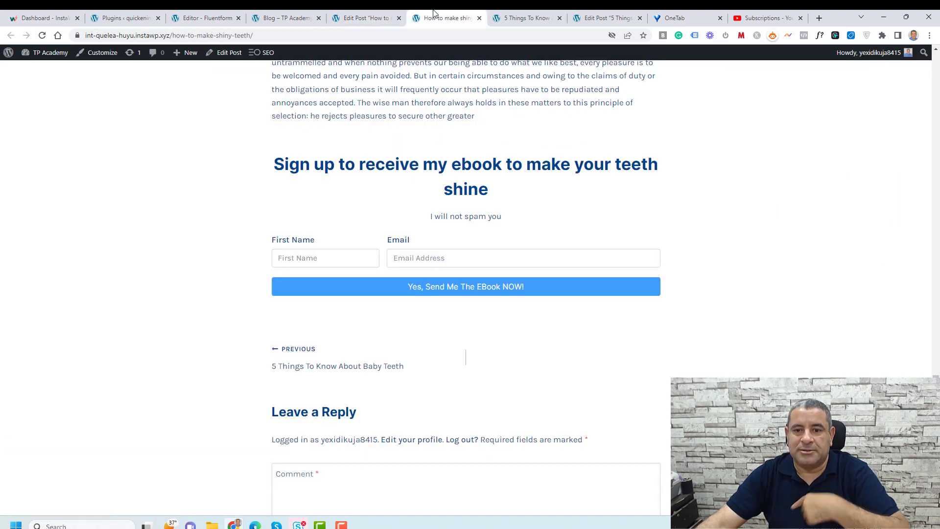
{"action": "key", "text": "F5"}
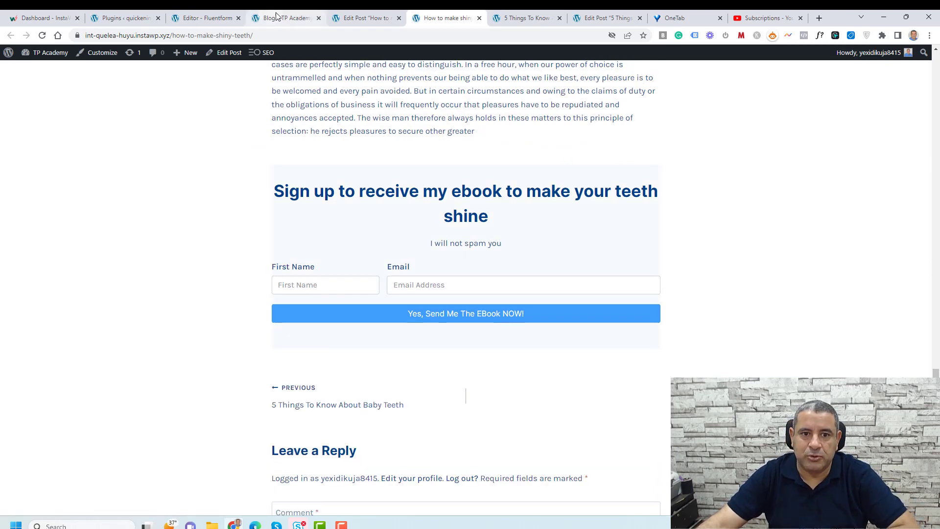
- Give the section around the form a linked padding of 30 px on all sides, and check the updated post on the live page
{"action": "left_click", "coordinate": [365, 18]}
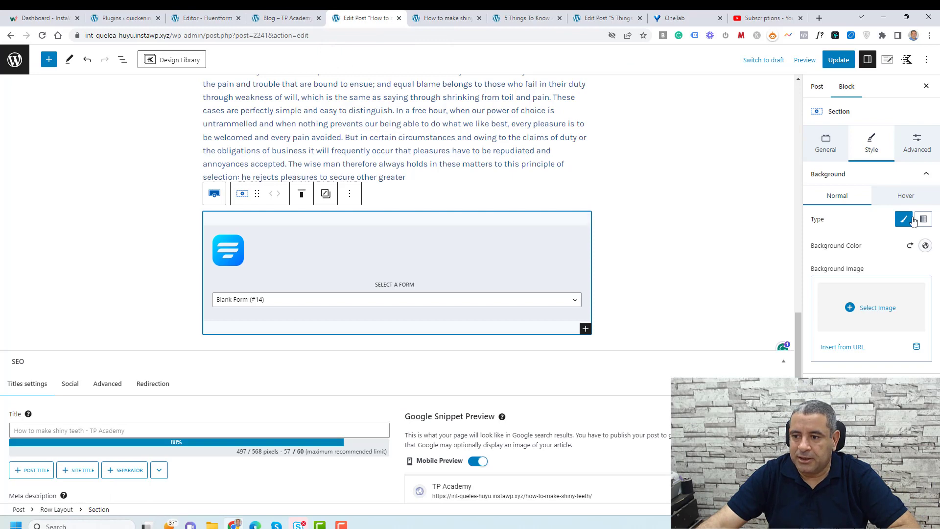
{"action": "left_click", "coordinate": [931, 144]}
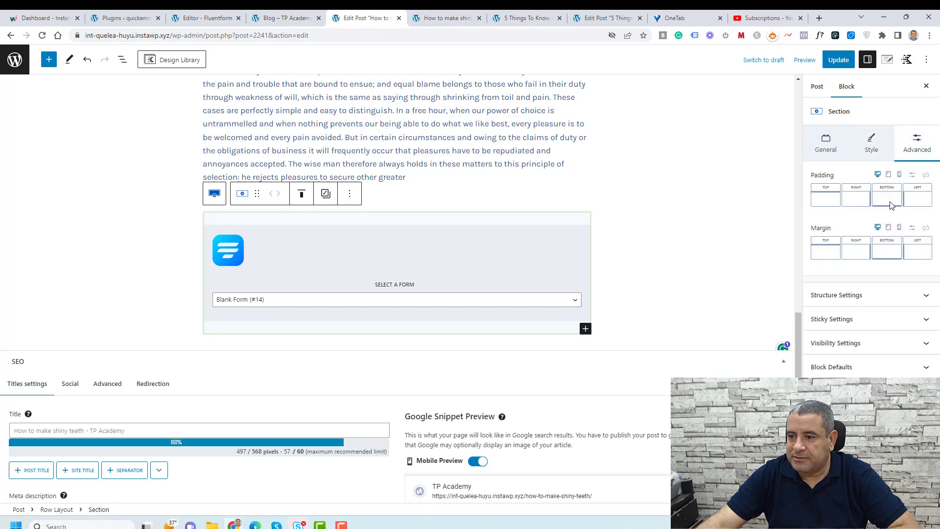
{"action": "left_click", "coordinate": [915, 201]}
{"action": "left_click", "coordinate": [925, 176]}
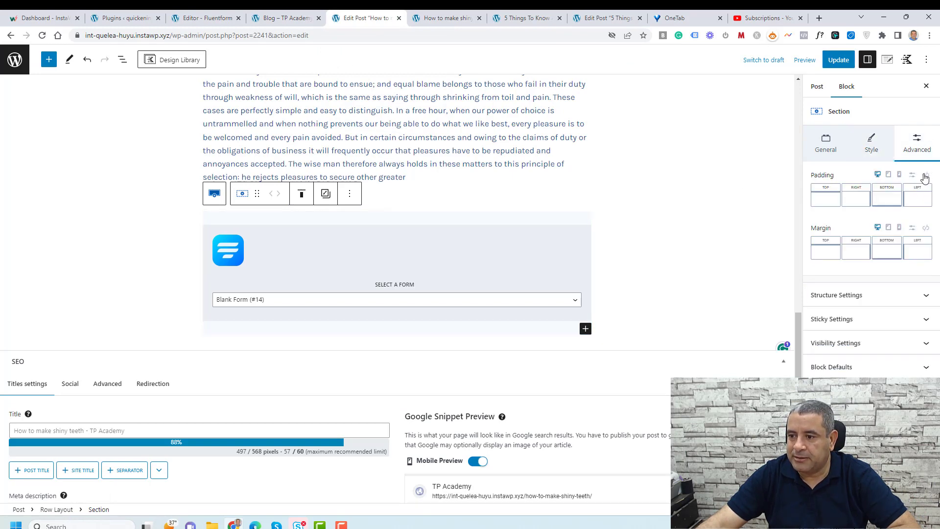
{"action": "left_click", "coordinate": [925, 175]}
{"action": "left_click", "coordinate": [823, 191]}
{"action": "type", "text": "30"}
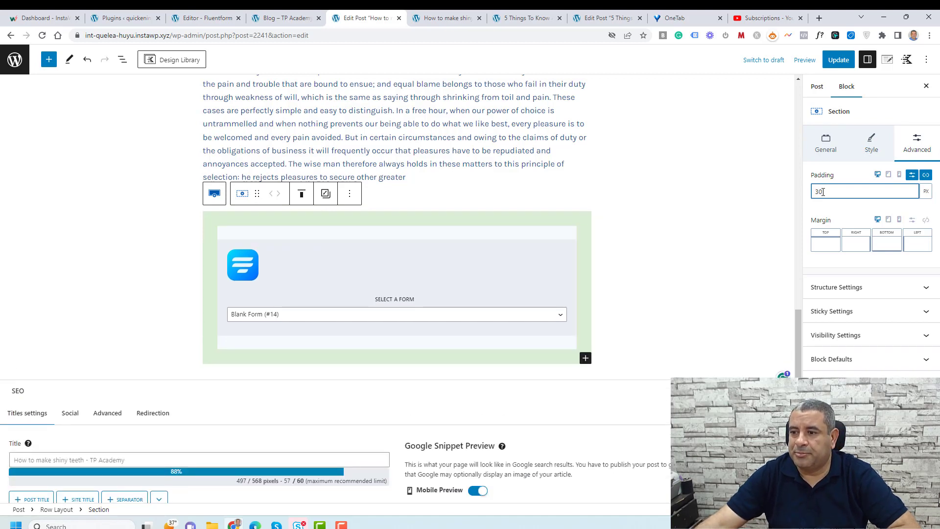
{"action": "left_click", "coordinate": [839, 61]}
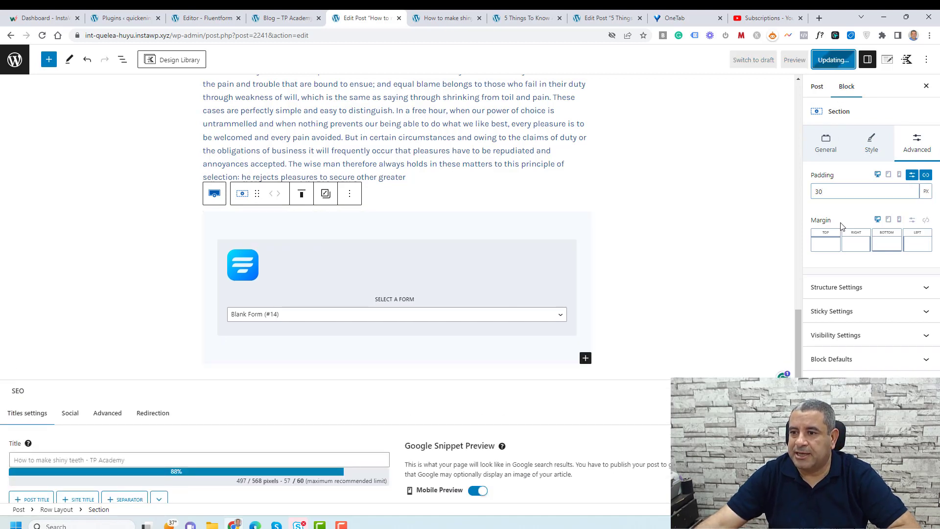
{"action": "left_click", "coordinate": [432, 16]}
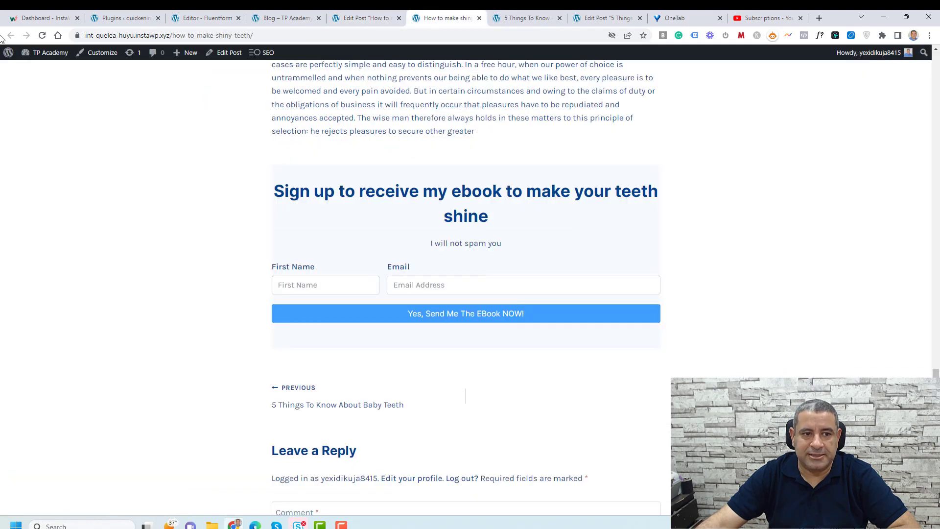
{"action": "left_click", "coordinate": [38, 36]}
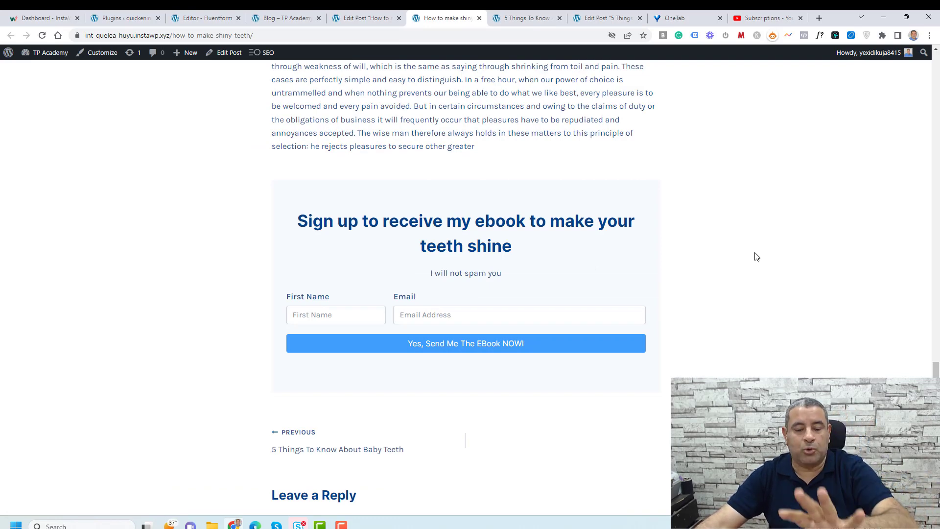
- Back in the post editor, duplicate the Row Layout block that contains the form
{"action": "key", "text": "ctrl+shift+Tab"}
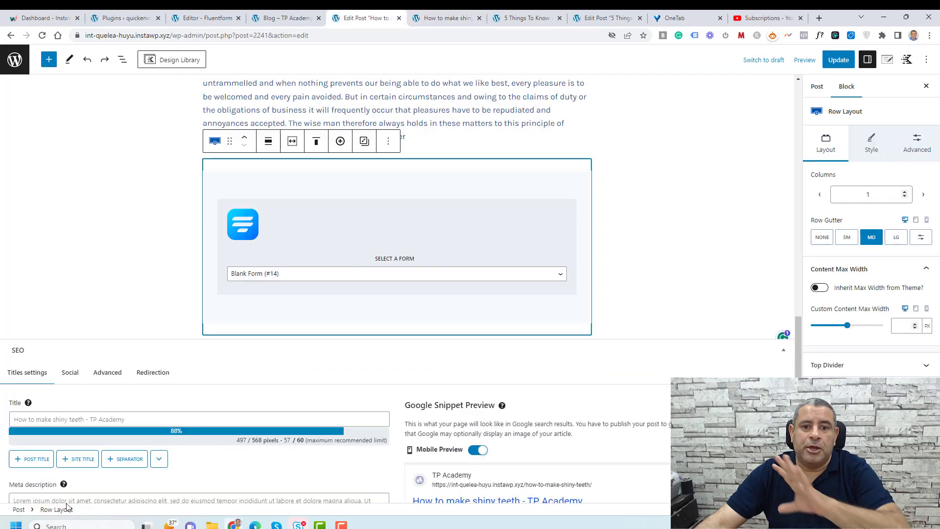
{"action": "left_click", "coordinate": [388, 141]}
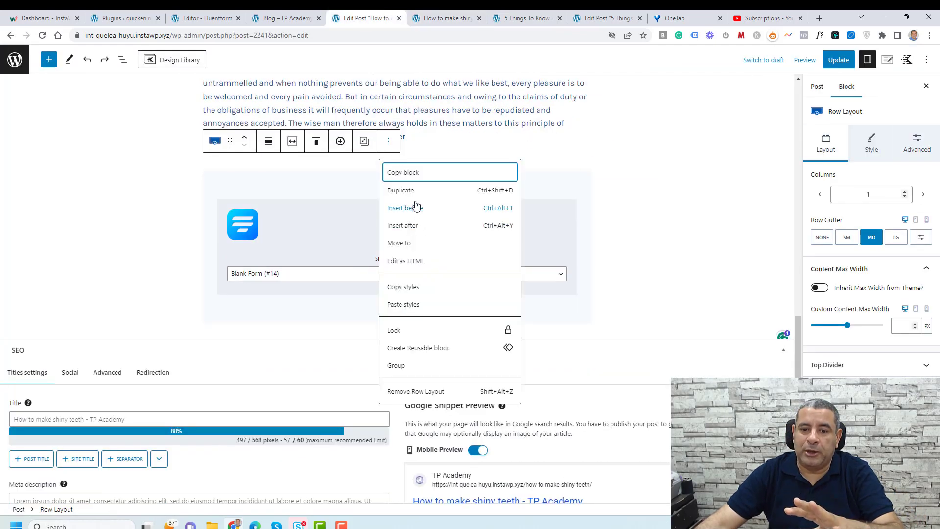
{"action": "left_click", "coordinate": [417, 191]}
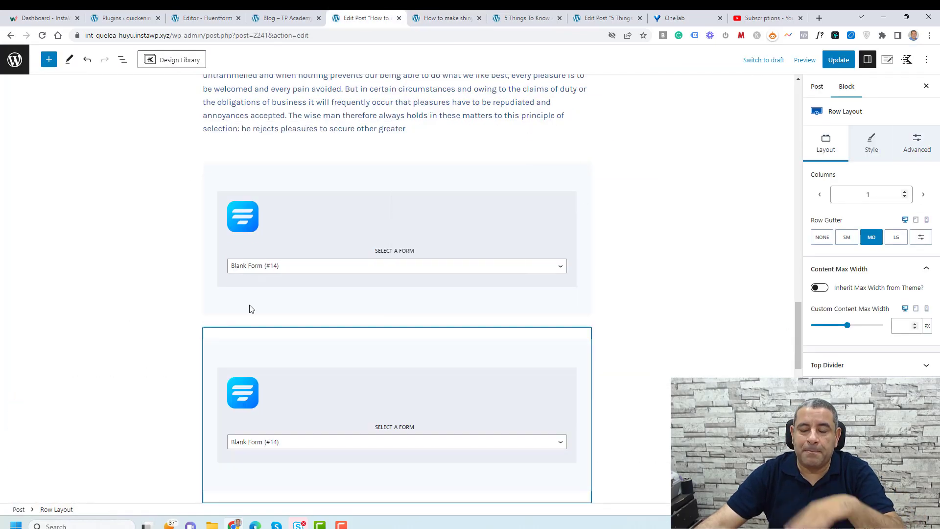
- Move one Row Layout form block up between the introductory paragraphs and the "Section 1 of" heading, and update the post
{"action": "left_click", "coordinate": [245, 344]}
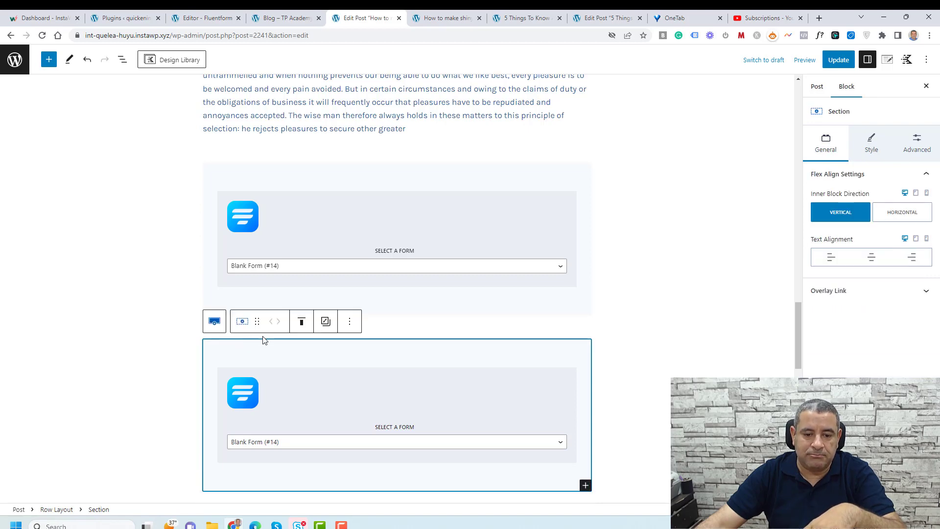
{"action": "left_click", "coordinate": [57, 509]}
{"action": "left_click", "coordinate": [245, 309]}
{"action": "left_click", "coordinate": [245, 309]}
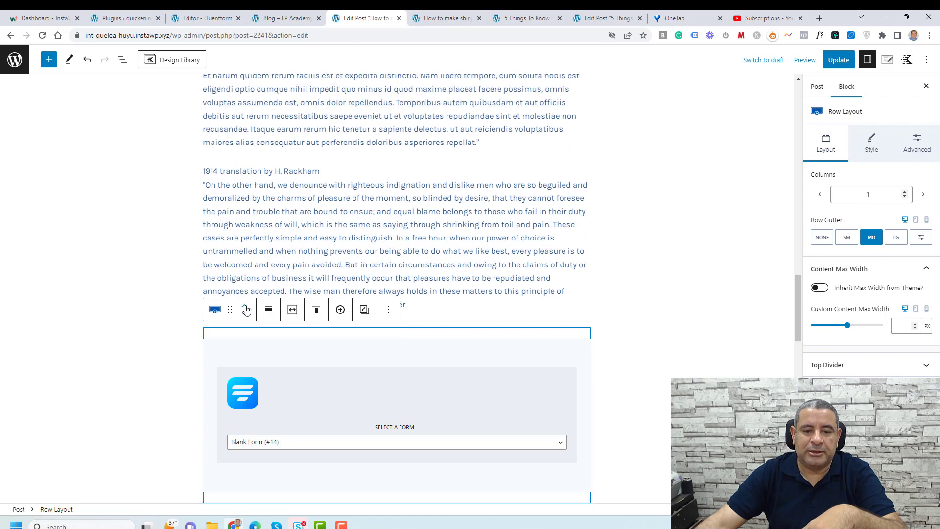
{"action": "left_click", "coordinate": [246, 309]}
{"action": "left_click", "coordinate": [245, 309]}
{"action": "left_click", "coordinate": [245, 309]}
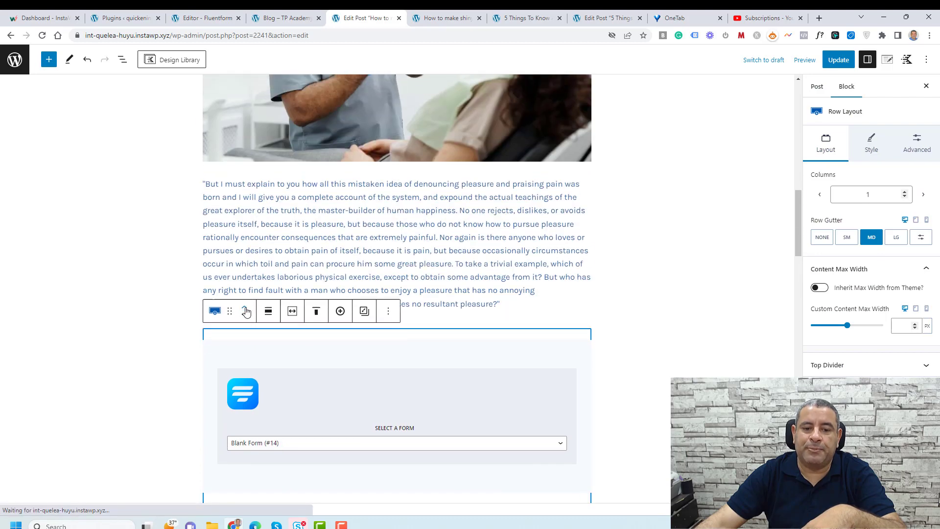
{"action": "left_click_drag", "start_coordinate": [230, 309], "coordinate": [322, 237]}
{"action": "left_click", "coordinate": [839, 59]}
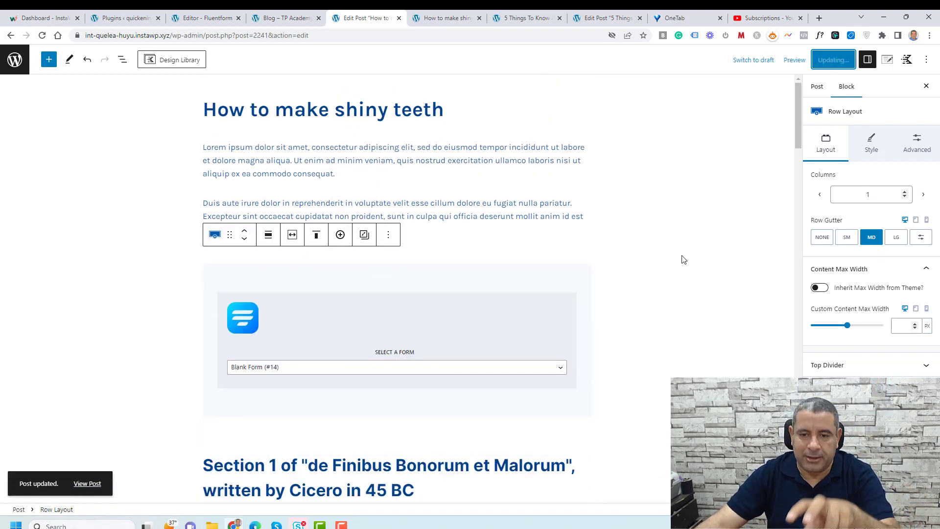
- Reload the live article and examine how the opt-in form looks below the introduction
{"action": "key", "text": "ctrl+Tab"}
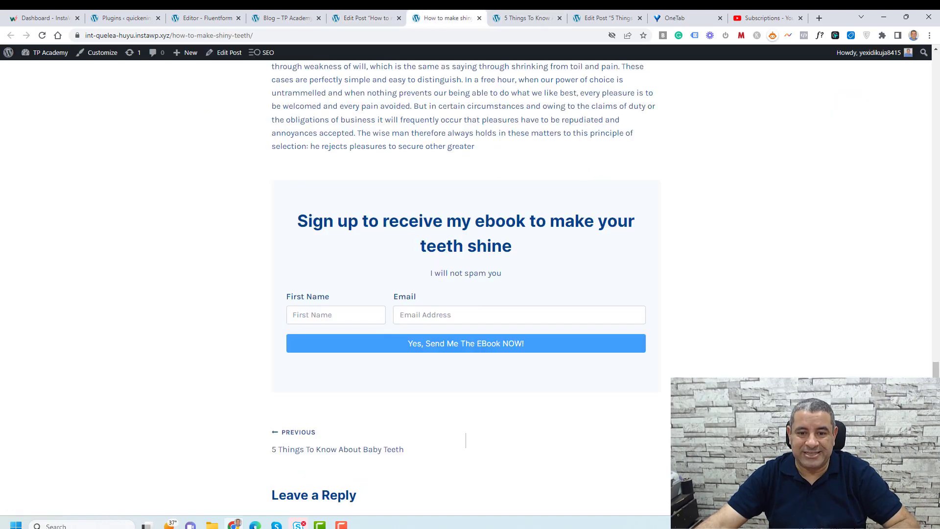
{"action": "key", "text": "F5"}
{"action": "scroll", "coordinate": [719, 305], "scroll_direction": "up", "scroll_amount": 4}
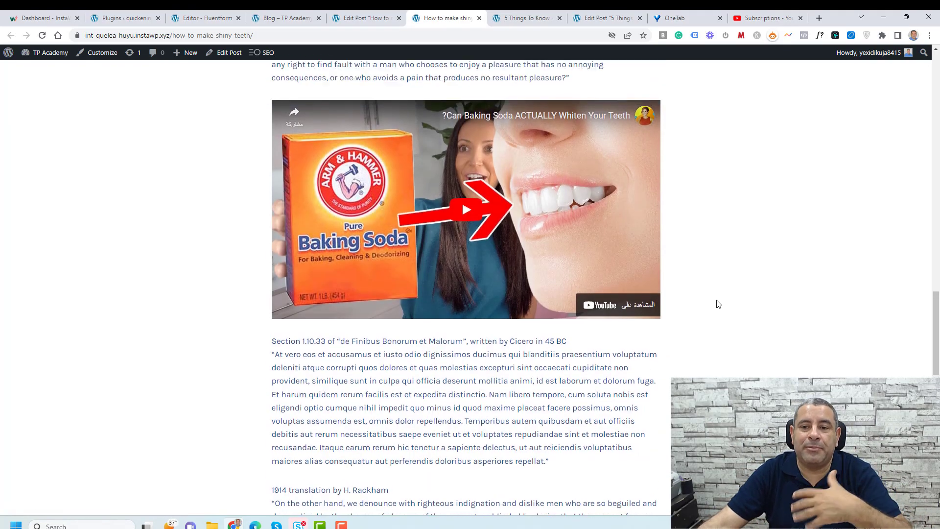
{"action": "scroll", "coordinate": [718, 304], "scroll_direction": "up", "scroll_amount": 20}
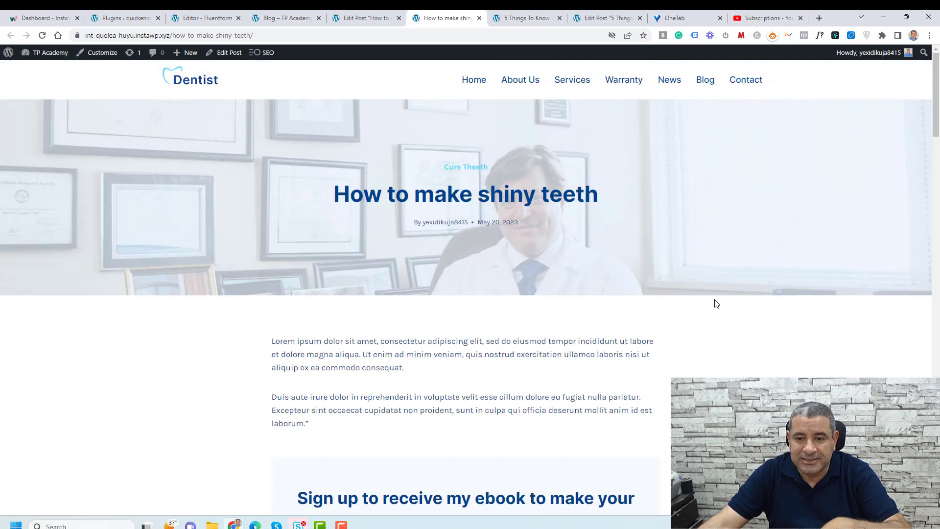
{"action": "scroll", "coordinate": [717, 304], "scroll_direction": "down", "scroll_amount": 4}
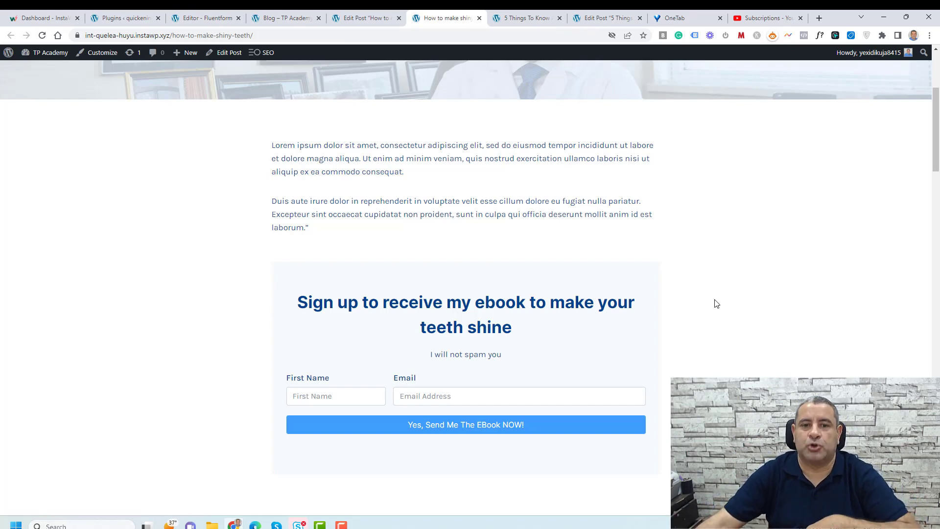
- On the TP Academy site, search the plugin directory for "Fluent CRMS", then install and activate the FluentCRM email marketing plugin
{"action": "left_click", "coordinate": [123, 18]}
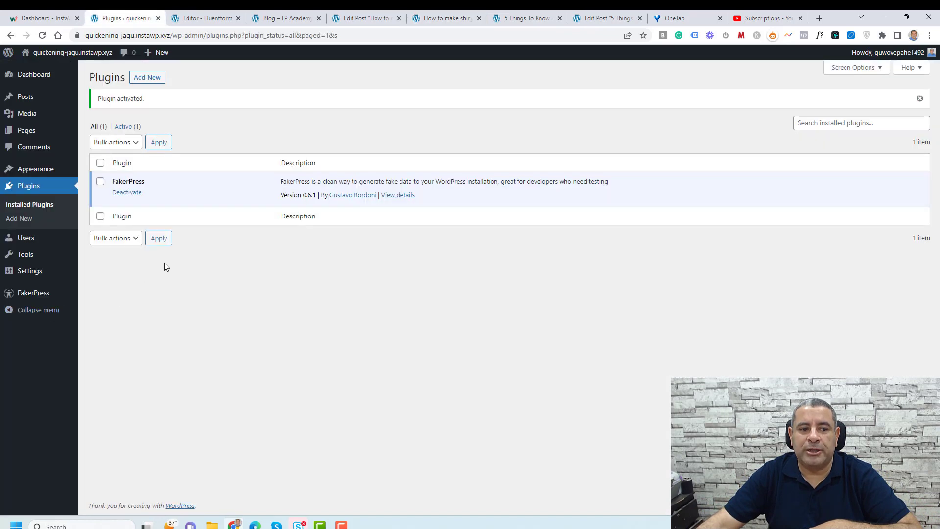
{"action": "left_click", "coordinate": [206, 18]}
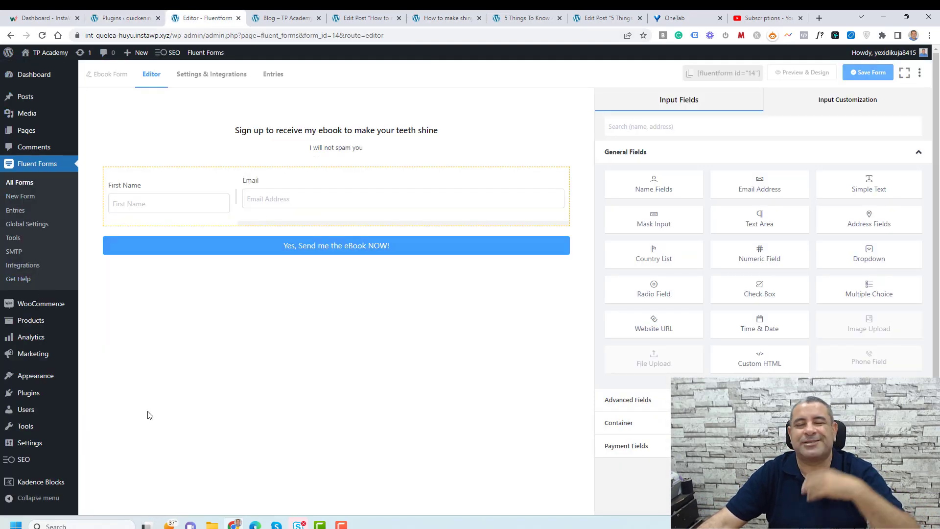
{"action": "mouse_move", "coordinate": [34, 394]}
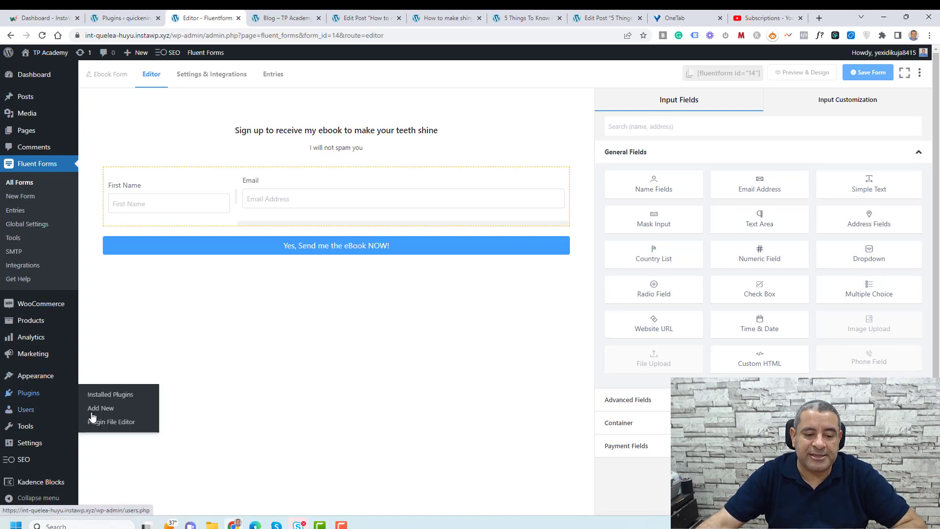
{"action": "left_click", "coordinate": [93, 410]}
{"action": "left_click", "coordinate": [815, 105]}
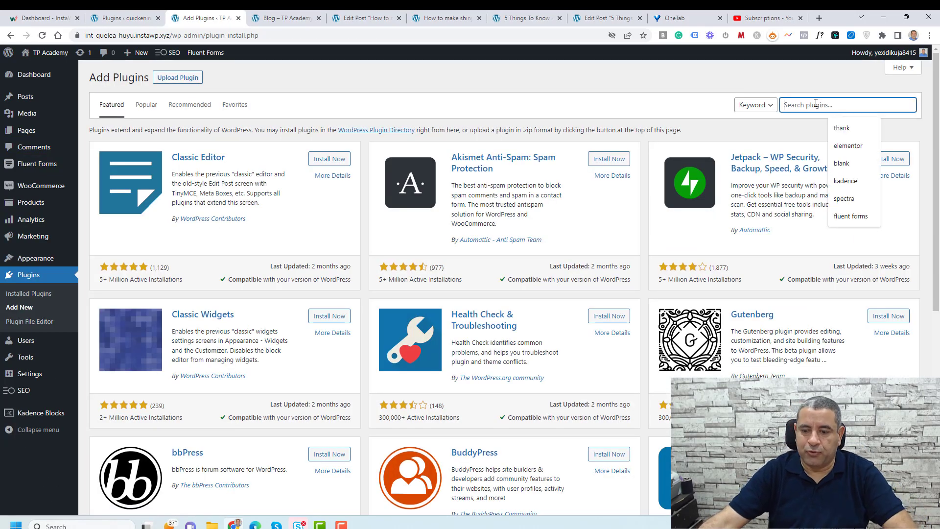
{"action": "type", "text": "Fluent CRM"}
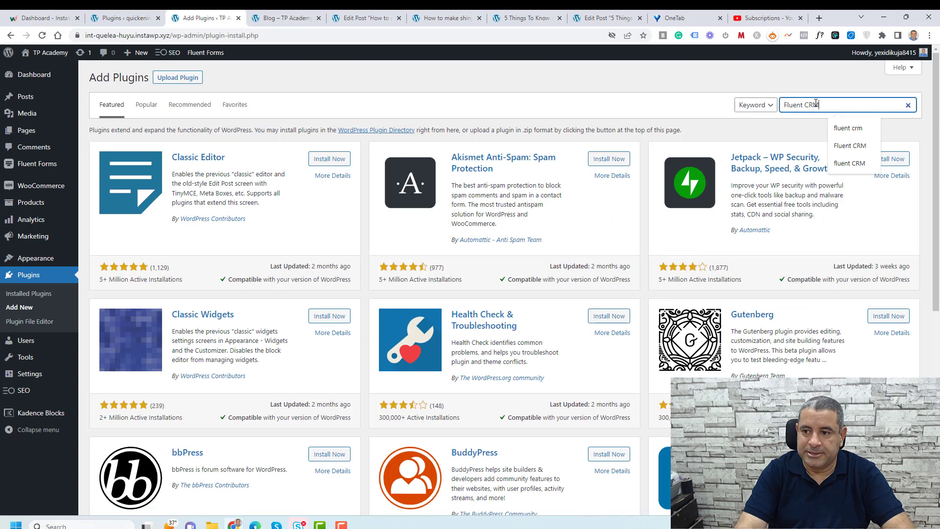
{"action": "type", "text": "S"}
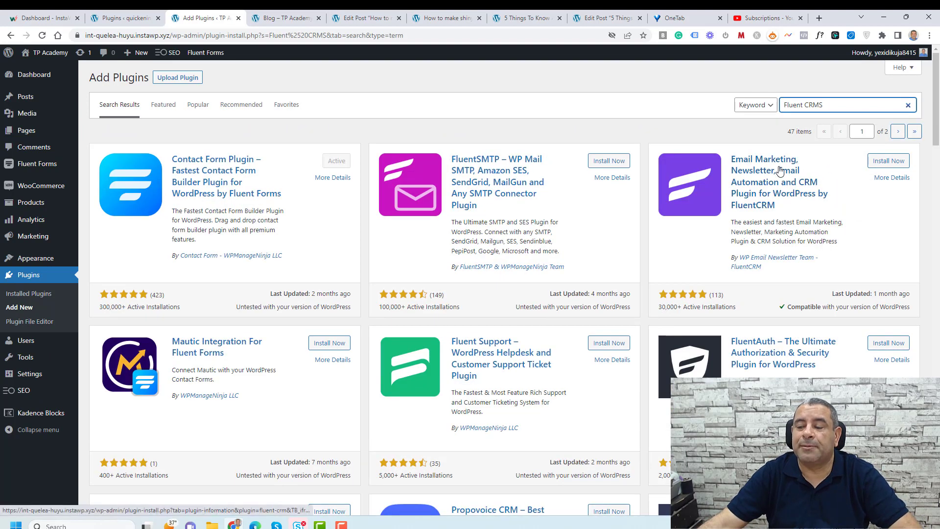
{"action": "left_click", "coordinate": [888, 161]}
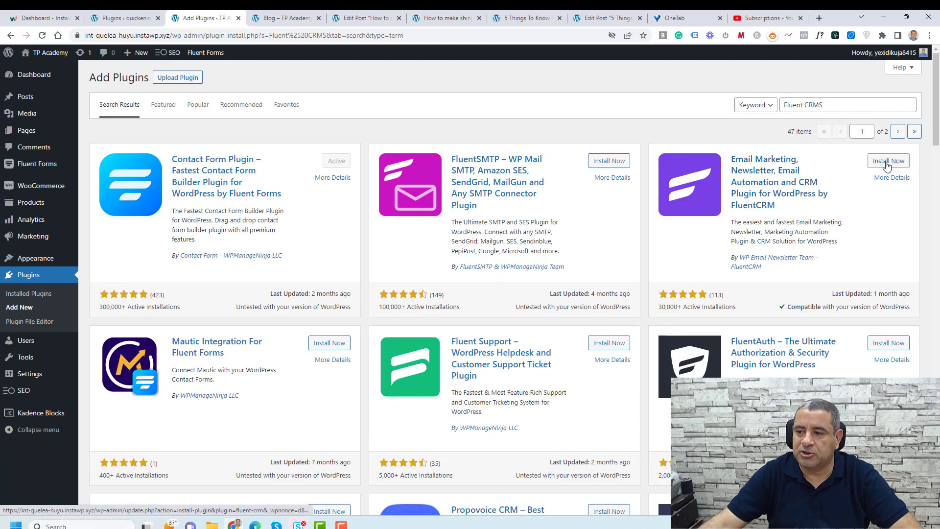
{"action": "left_click", "coordinate": [894, 162]}
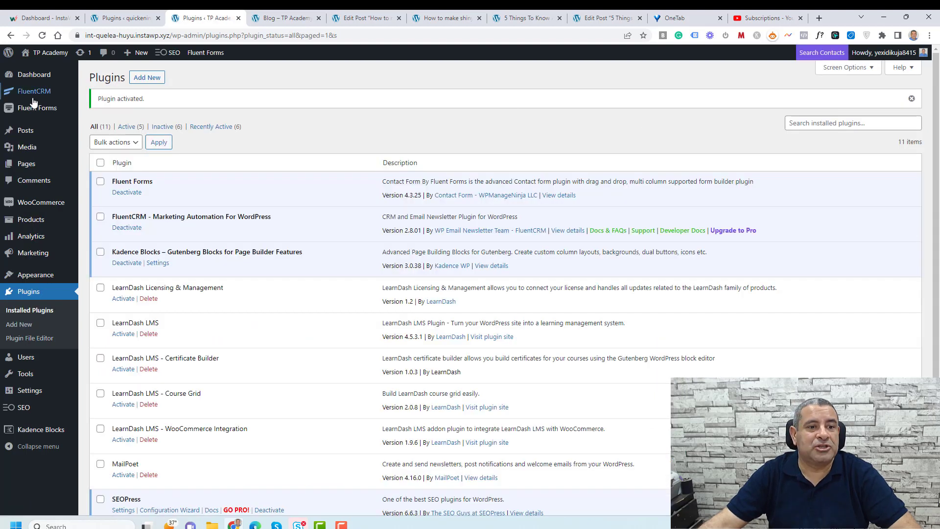
- In FluentCRM's contact lists, create a new list titled "Leads" with the slug "leads"
{"action": "mouse_move", "coordinate": [42, 98]}
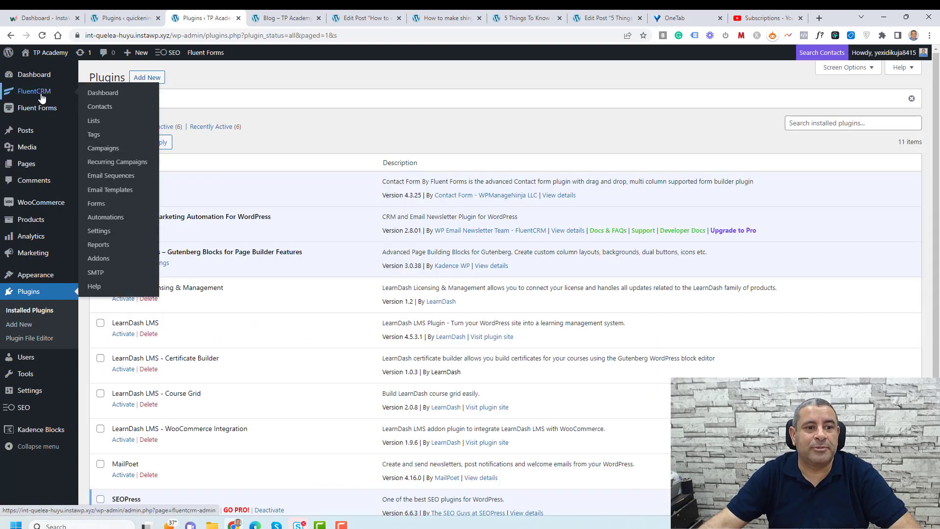
{"action": "left_click", "coordinate": [101, 94]}
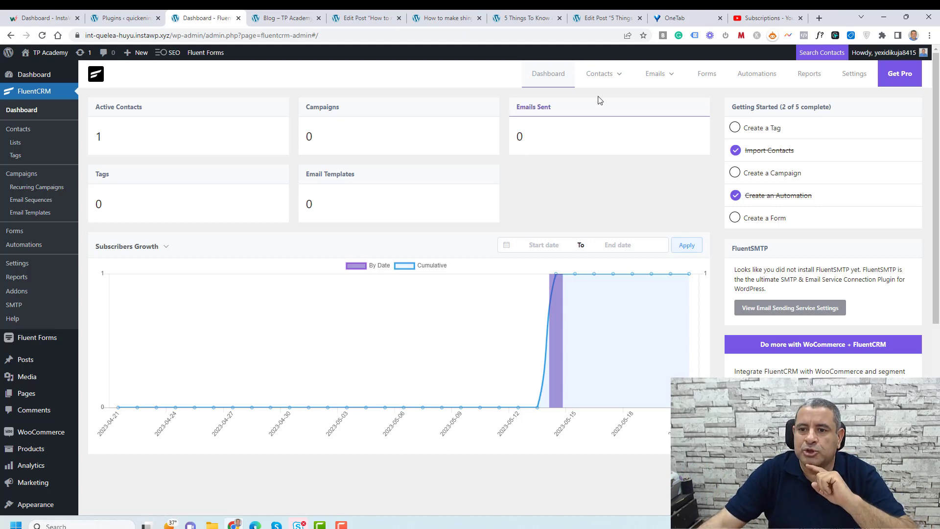
{"action": "mouse_move", "coordinate": [656, 77]}
{"action": "mouse_move", "coordinate": [621, 77]}
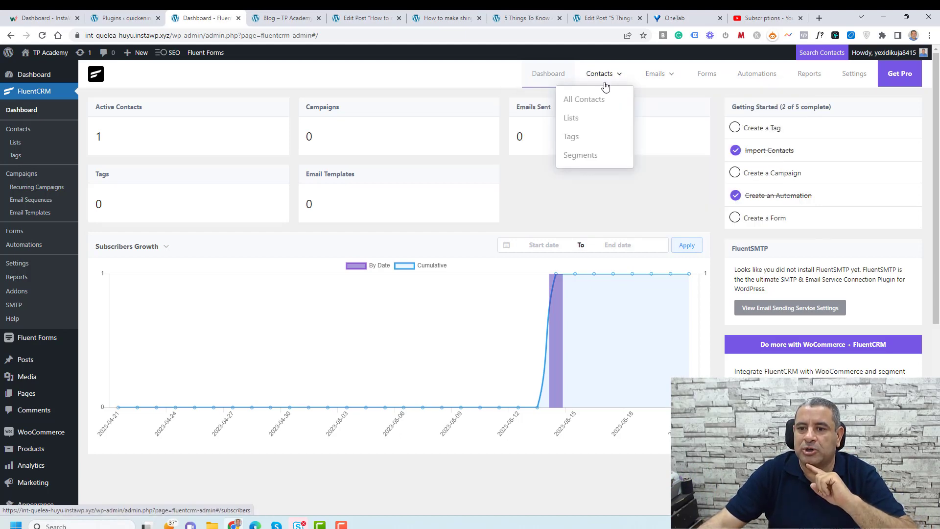
{"action": "left_click", "coordinate": [590, 119]}
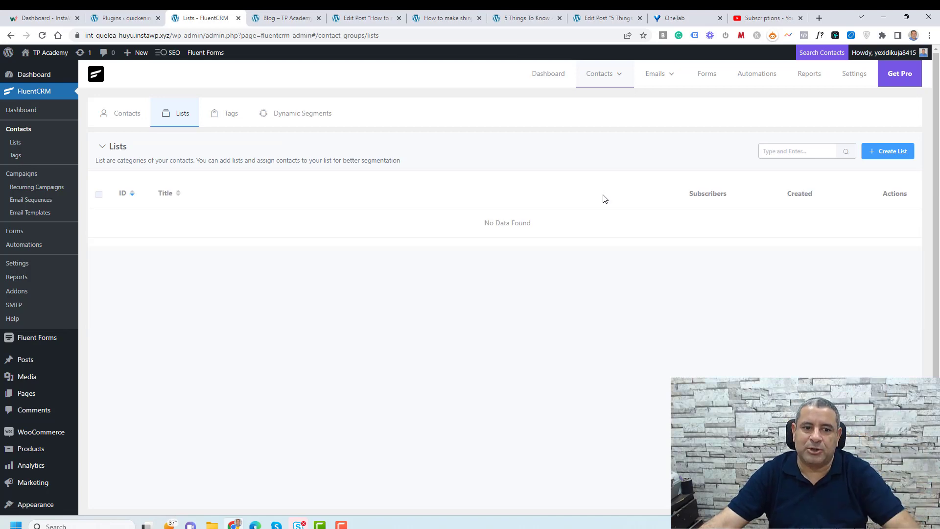
{"action": "left_click", "coordinate": [883, 156]}
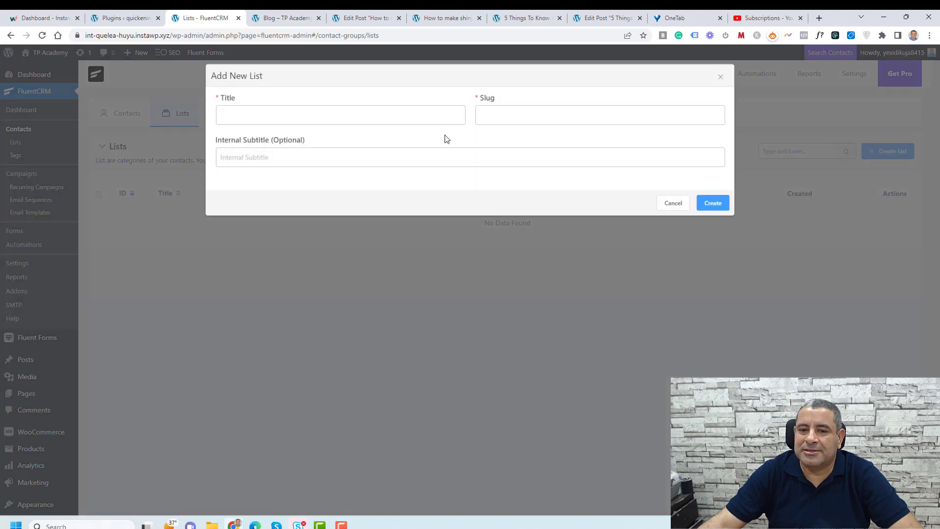
{"action": "left_click", "coordinate": [272, 113]}
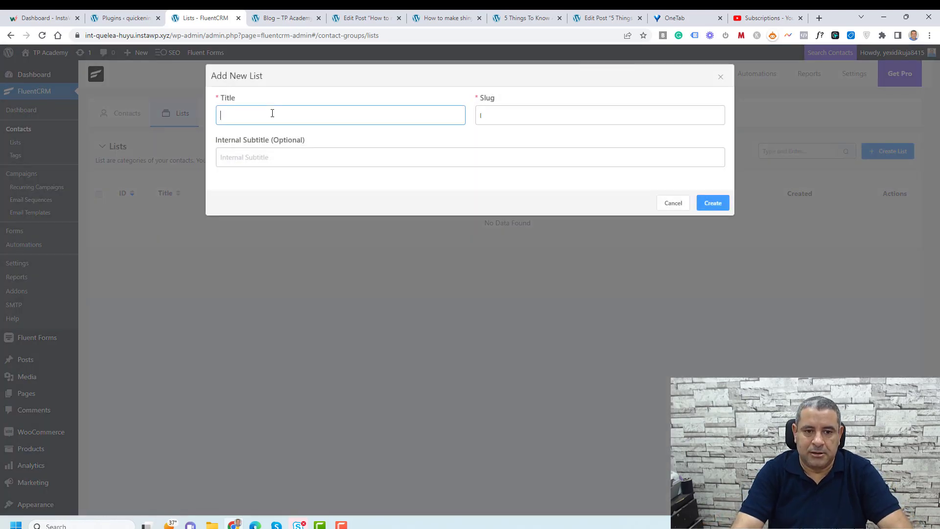
{"action": "type", "text": "ds"}
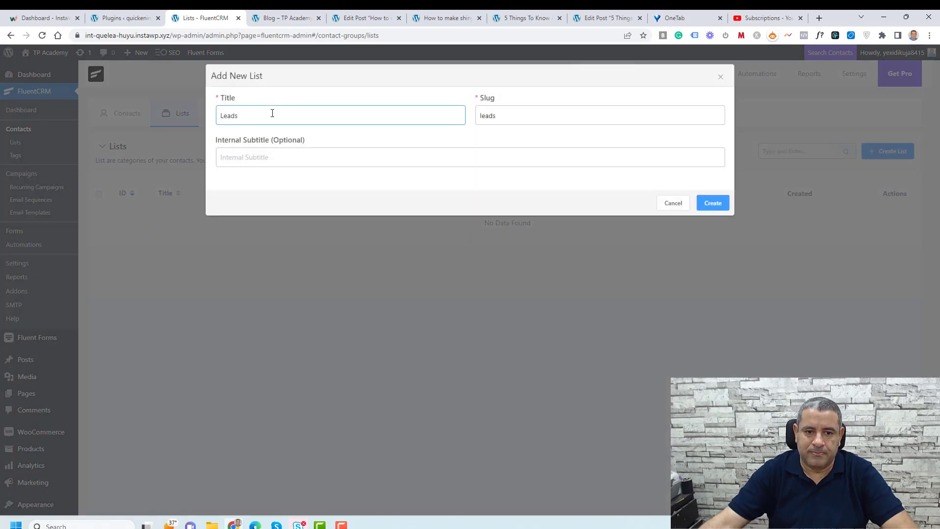
{"action": "left_click", "coordinate": [713, 202]}
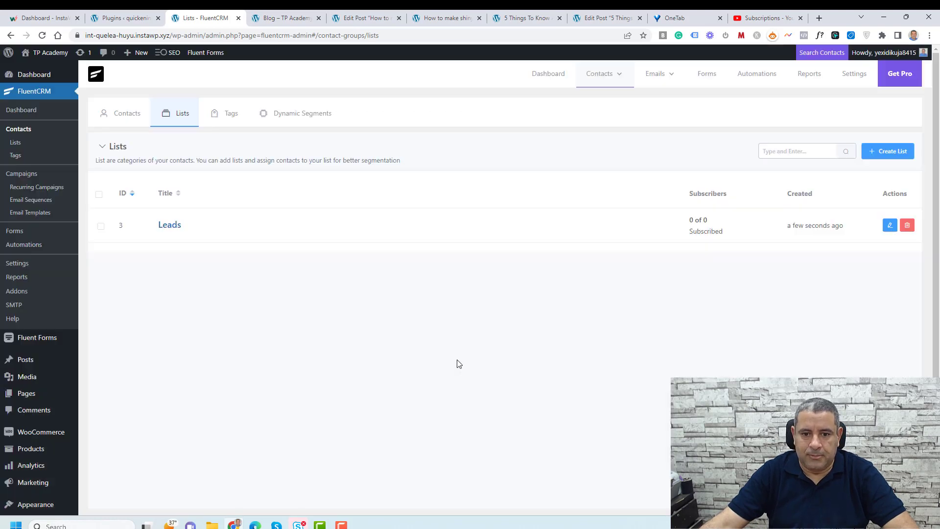
- Open the Marketing & CRM Integrations settings of the Fluent Forms "Ebook Form" and add a new FluentCRM integration
{"action": "mouse_move", "coordinate": [15, 340]}
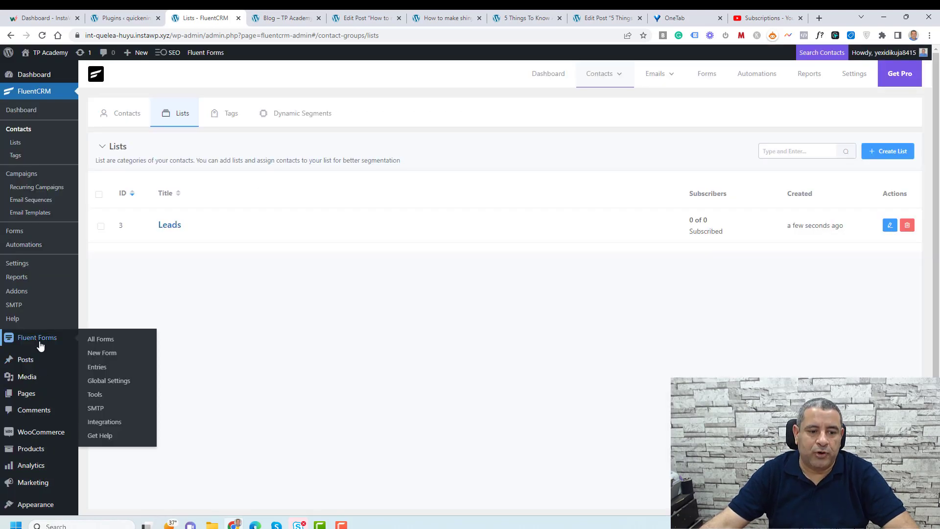
{"action": "left_click", "coordinate": [101, 339]}
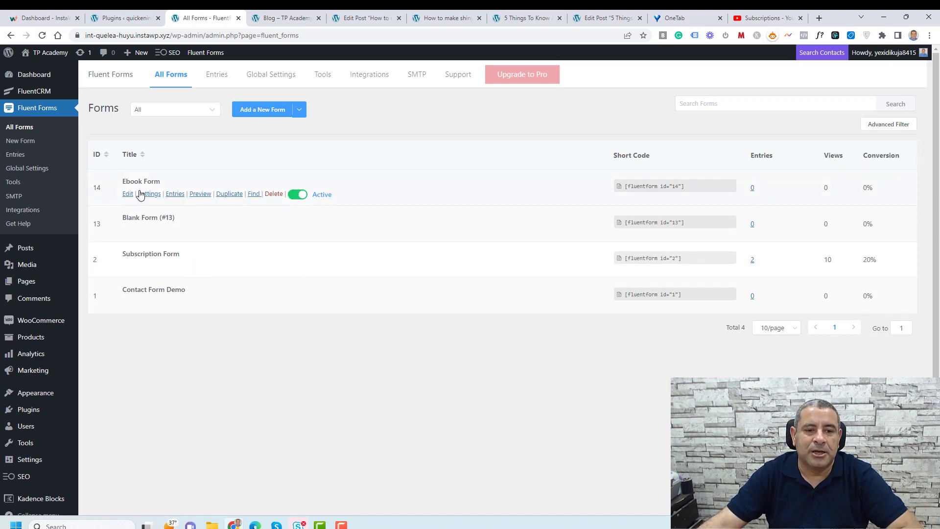
{"action": "left_click", "coordinate": [127, 194]}
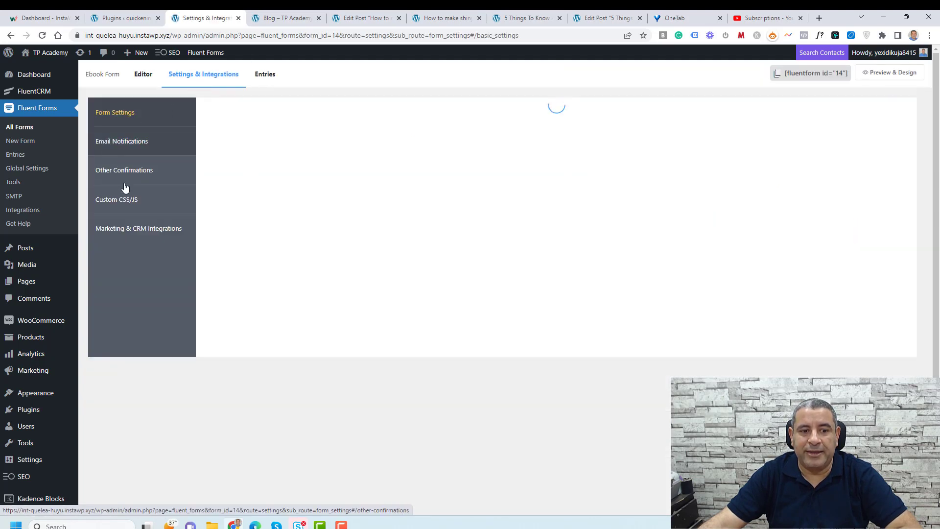
{"action": "left_click", "coordinate": [126, 234]}
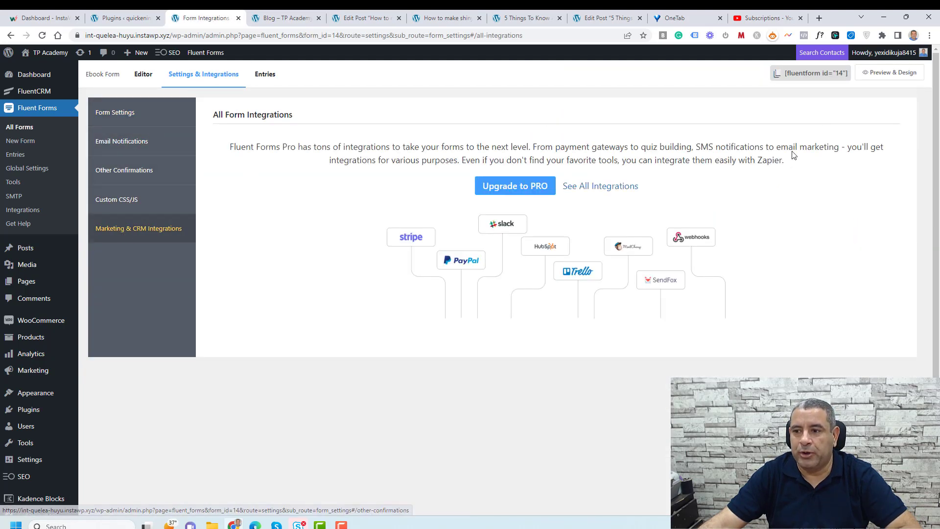
{"action": "left_click", "coordinate": [871, 114]}
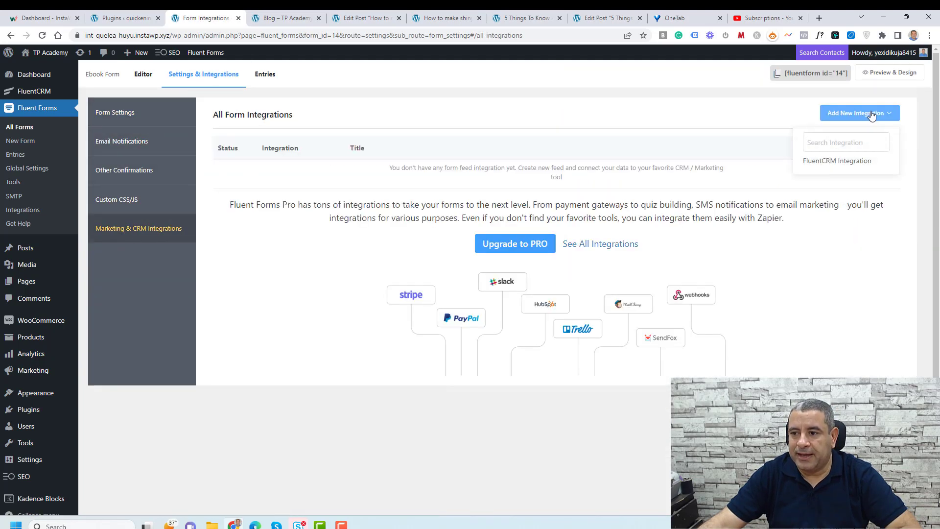
{"action": "left_click", "coordinate": [856, 161]}
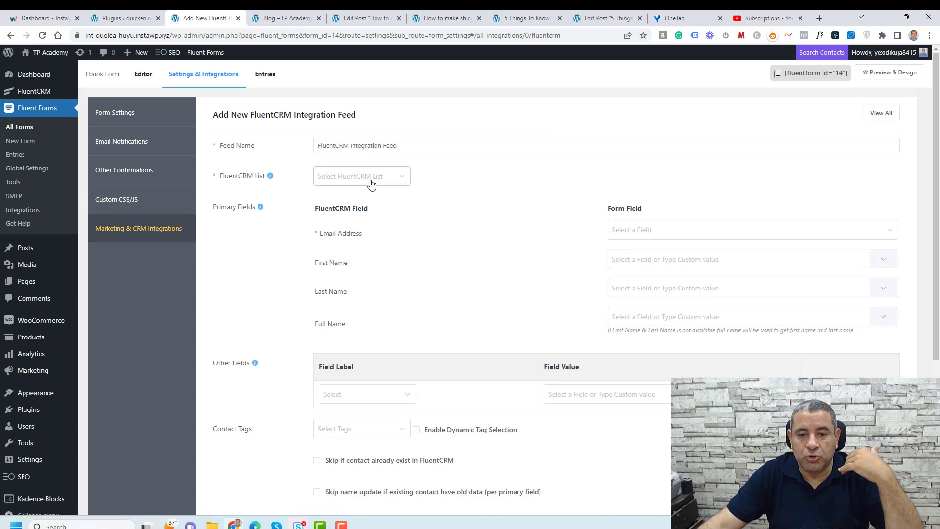
- Assign the integration feed to the Leads list, map Email Address to the form's Email field, and save the feed
{"action": "left_click", "coordinate": [371, 183]}
{"action": "left_click", "coordinate": [365, 204]}
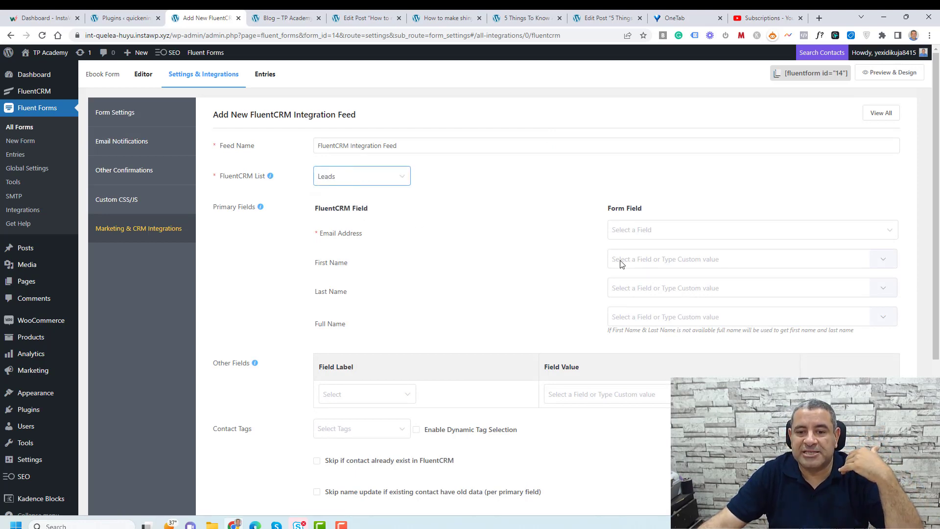
{"action": "left_click", "coordinate": [731, 230]}
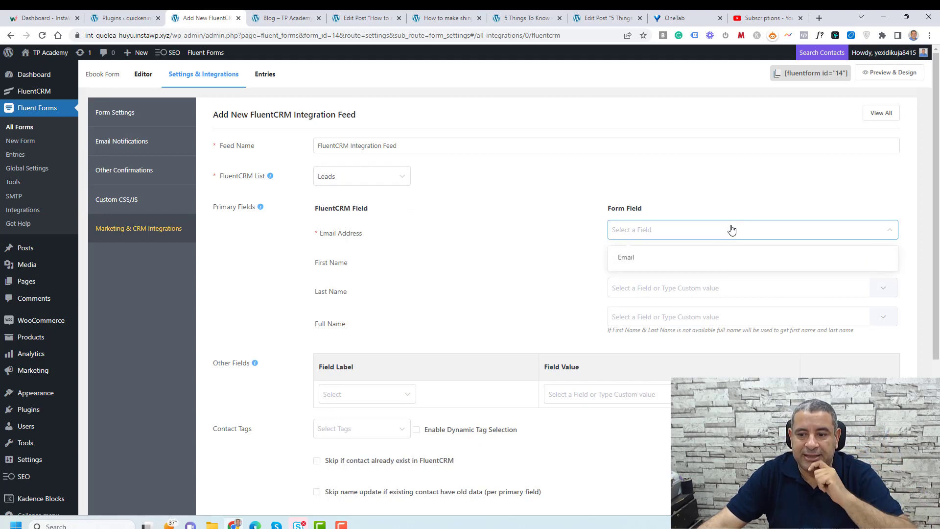
{"action": "left_click", "coordinate": [701, 259]}
{"action": "scroll", "coordinate": [524, 268], "scroll_direction": "down", "scroll_amount": 5}
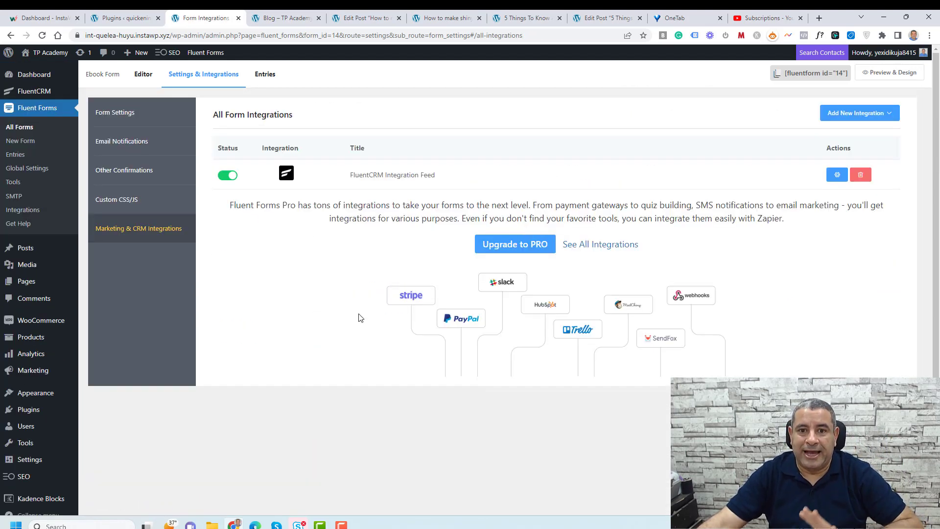
- On the live "How to make shiny teeth" article, fill in the opt-in form's first name and email and submit it
{"action": "left_click", "coordinate": [443, 17]}
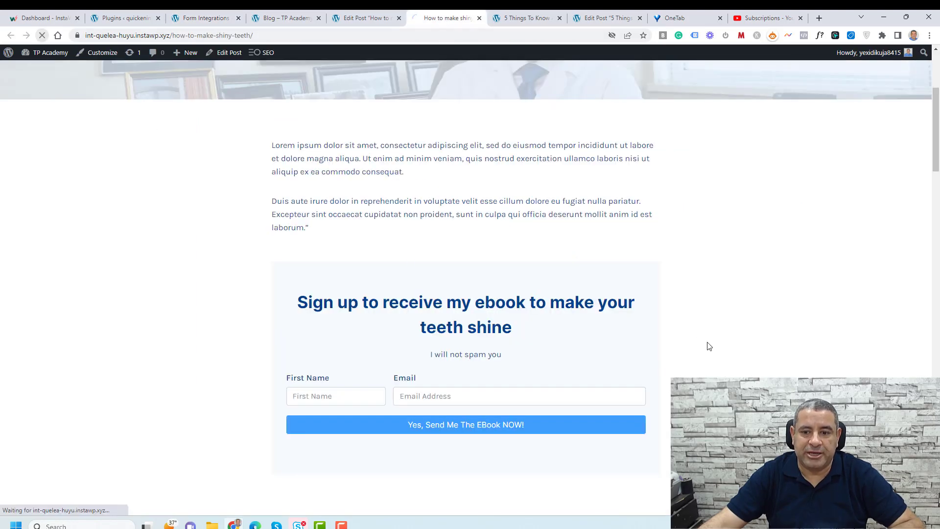
{"action": "scroll", "coordinate": [739, 256], "scroll_direction": "down", "scroll_amount": 4}
{"action": "left_click", "coordinate": [304, 202]}
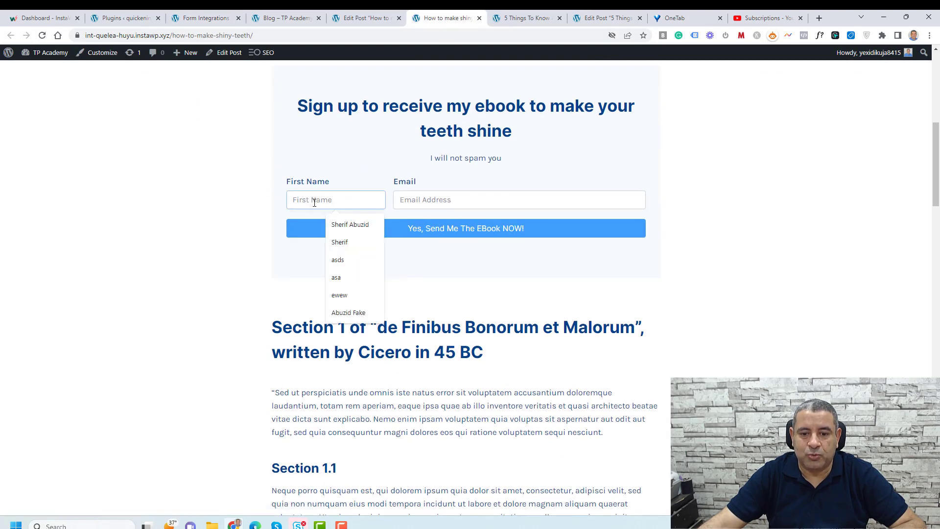
{"action": "left_click", "coordinate": [351, 243]}
{"action": "left_click", "coordinate": [445, 201]}
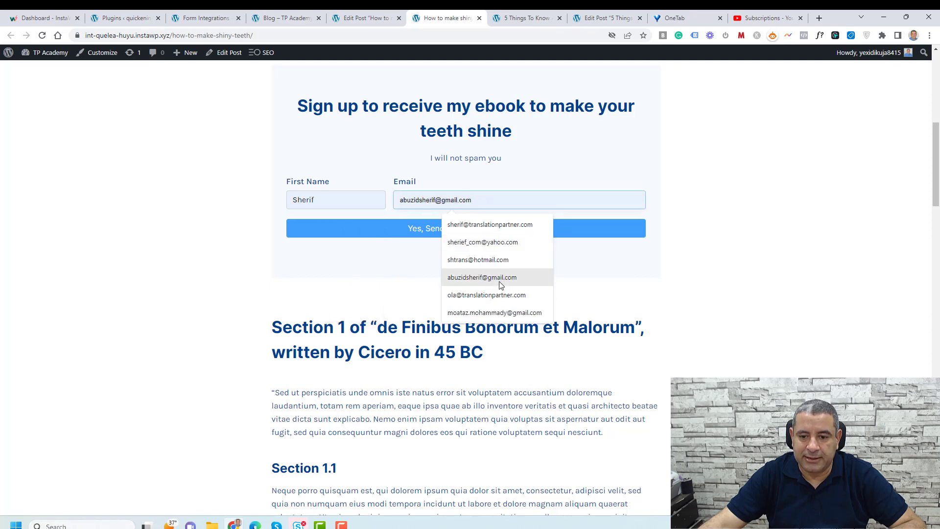
{"action": "left_click", "coordinate": [498, 279]}
{"action": "left_click", "coordinate": [433, 234]}
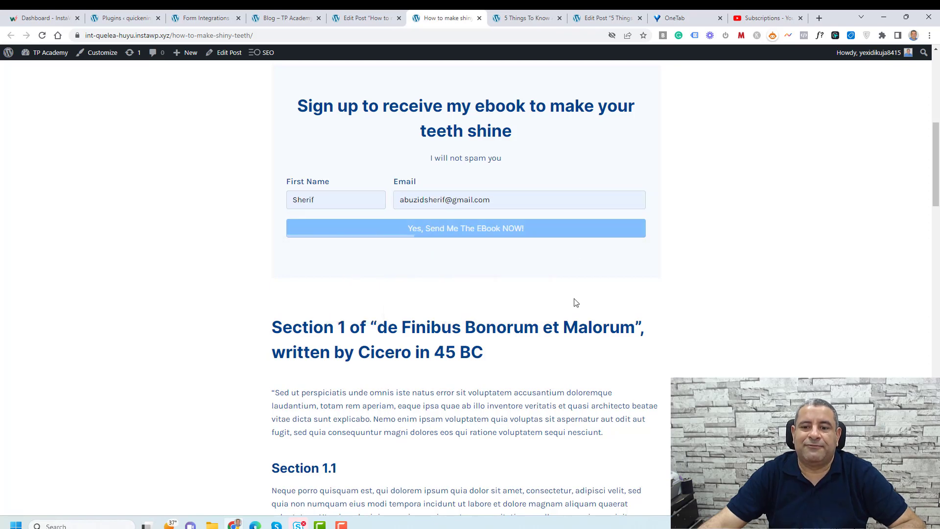
- Return to FluentCRM and check all contacts for the submitted subscriber and its assigned list
{"action": "left_click", "coordinate": [206, 18]}
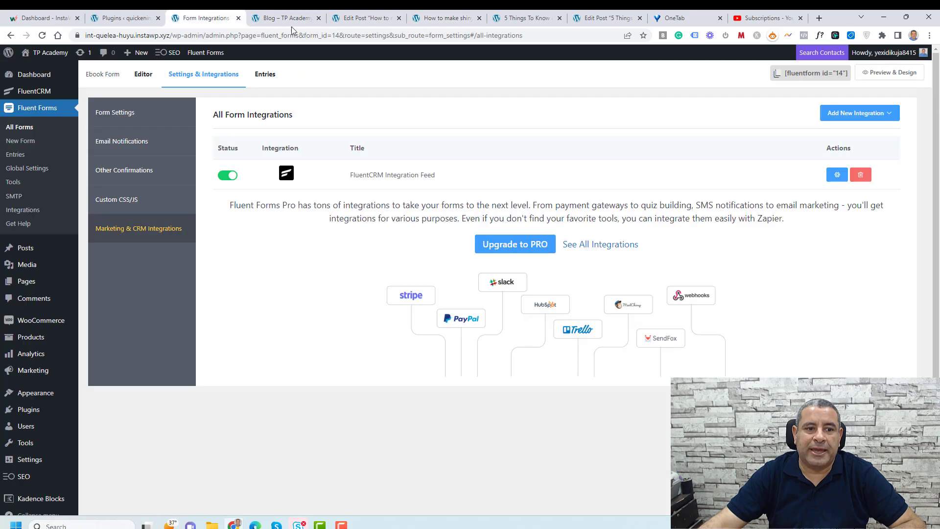
{"action": "mouse_move", "coordinate": [38, 95]}
{"action": "left_click", "coordinate": [103, 94]}
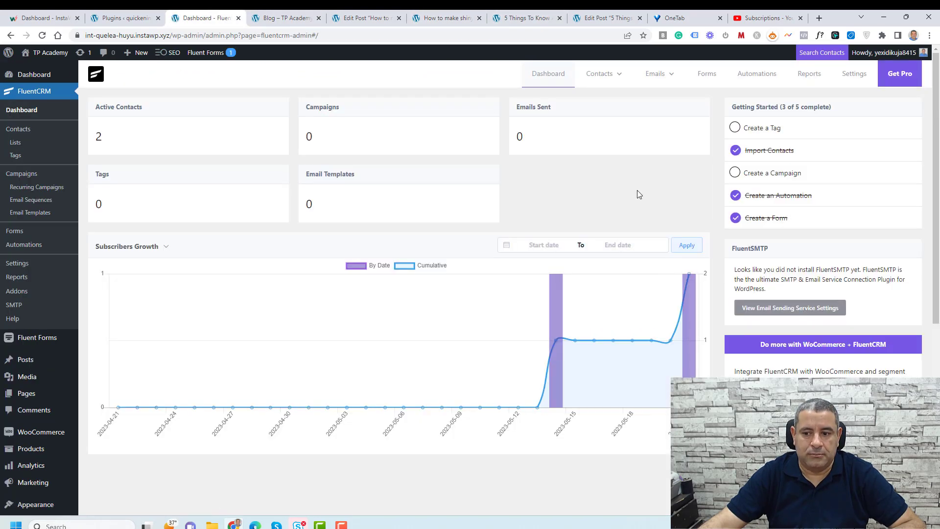
{"action": "mouse_move", "coordinate": [602, 73]}
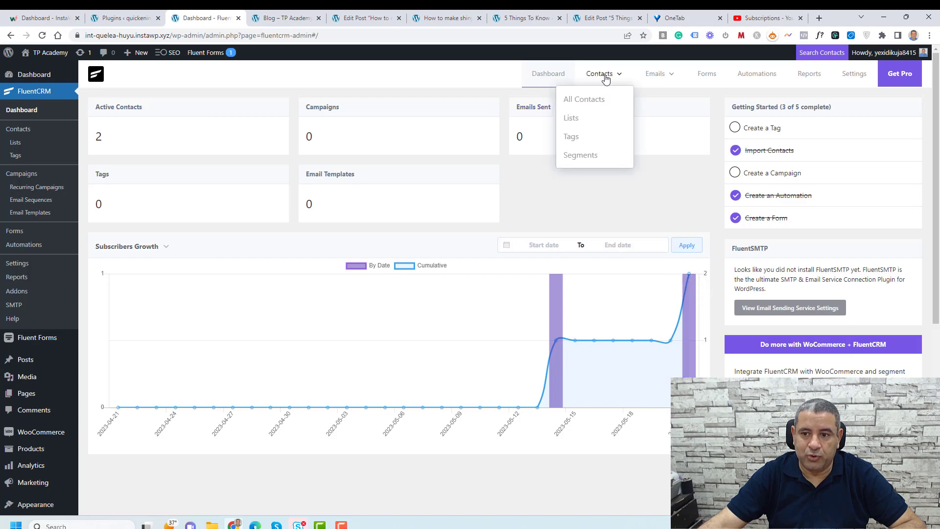
{"action": "left_click", "coordinate": [594, 98]}
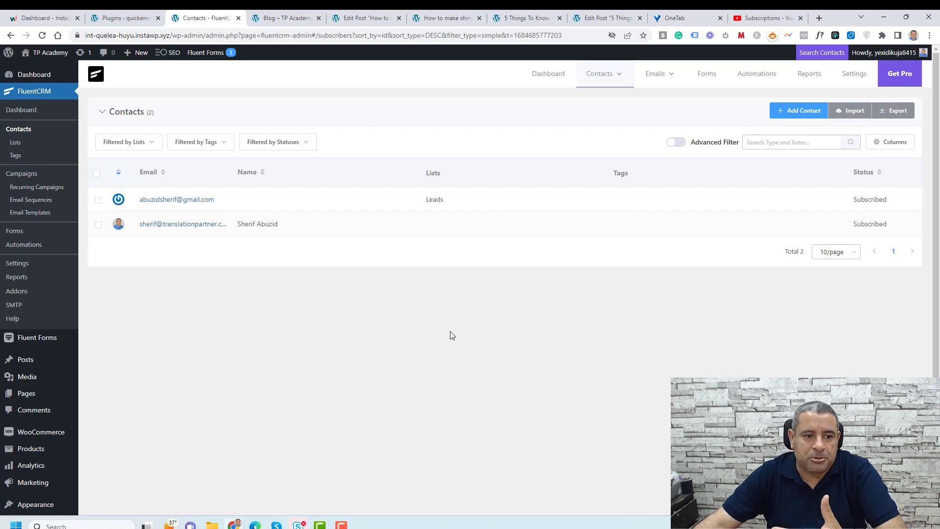
- Create a new FluentCRM email campaign titled "Weekly News Letter"
{"action": "left_click", "coordinate": [23, 173]}
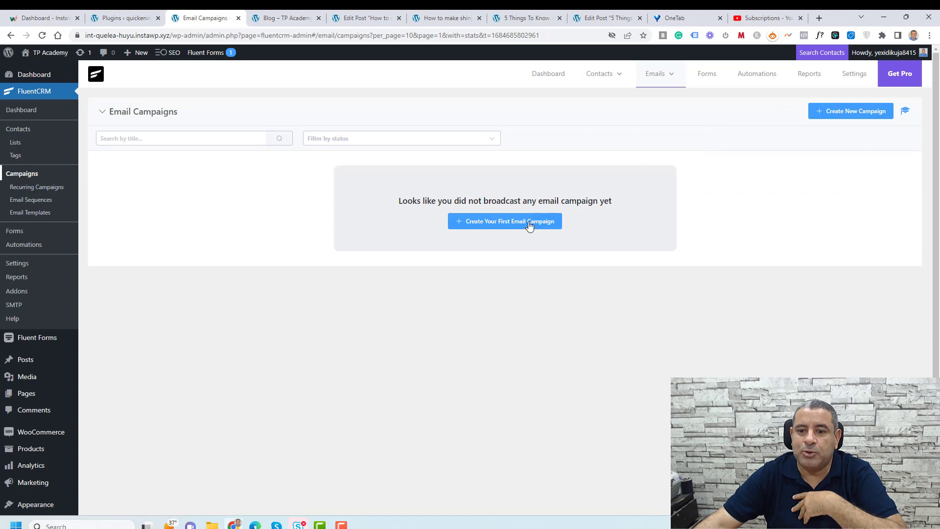
{"action": "left_click", "coordinate": [857, 112]}
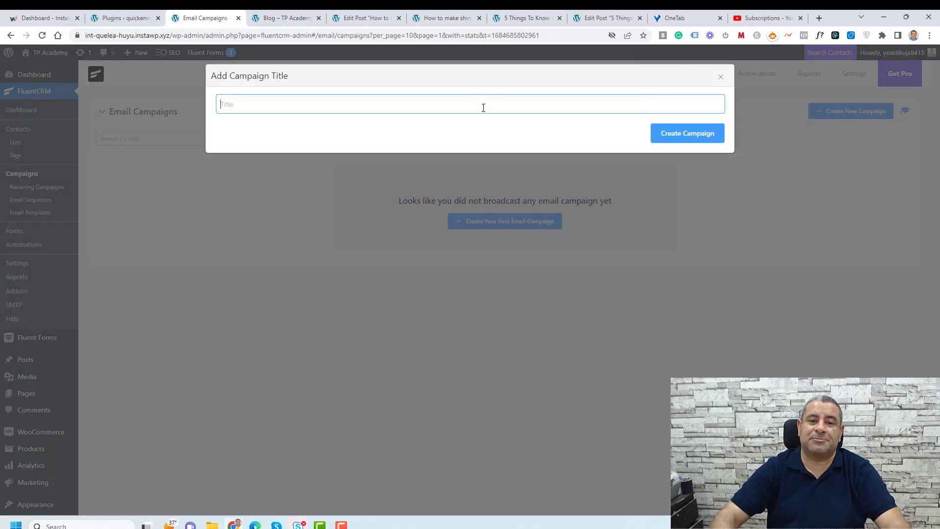
{"action": "type", "text": "Weekly News Letter"}
{"action": "left_click", "coordinate": [689, 134]}
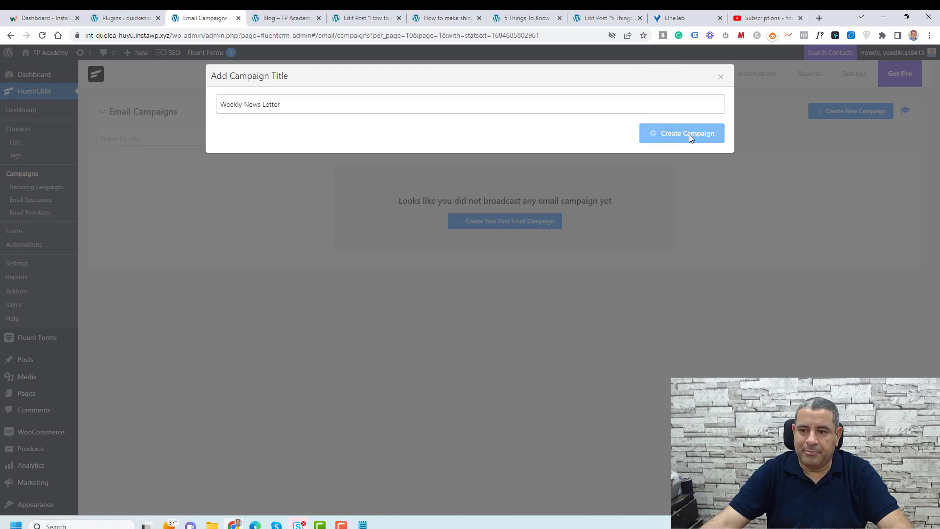
- Replace the default email body with the copied letter about the importance of building an email list
{"action": "left_click", "coordinate": [327, 211]}
{"action": "key", "text": "ctrl+a"}
{"action": "key", "text": "BackSpace"}
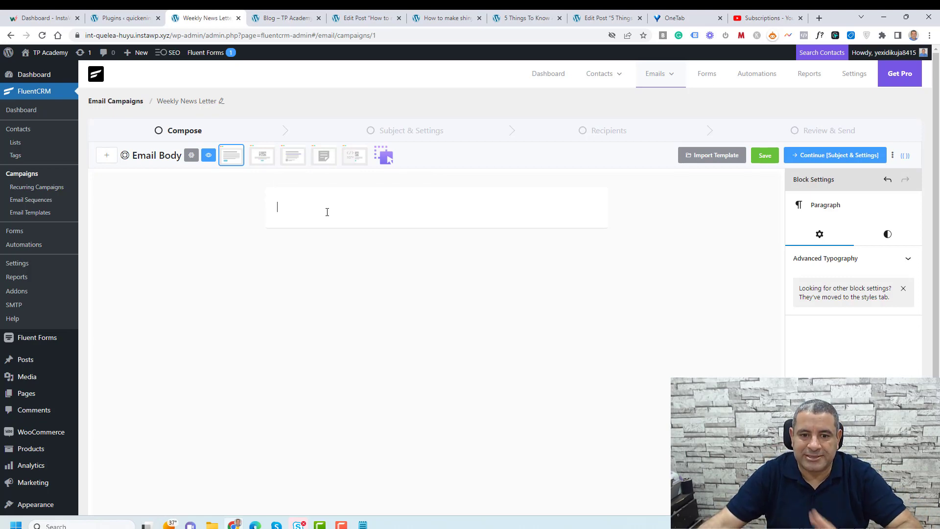
{"action": "key", "text": "ctrl+v"}
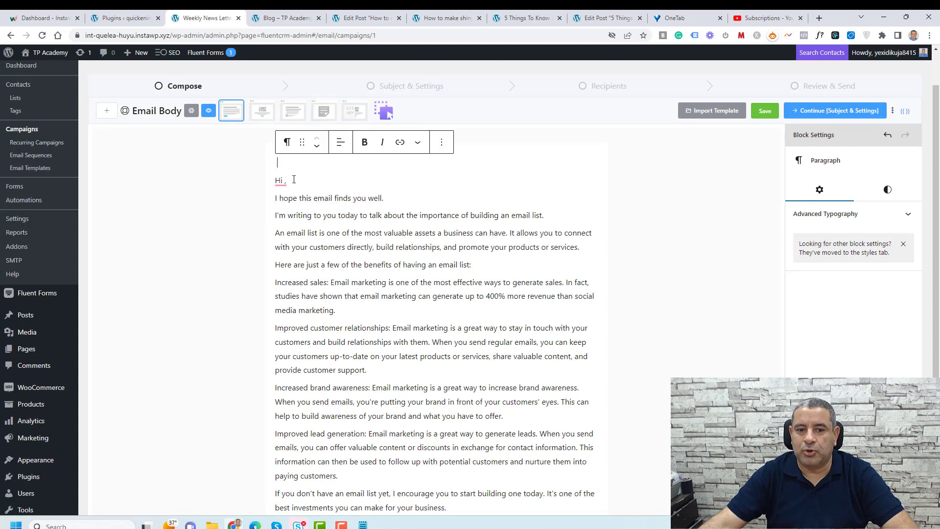
- Personalize the email greeting by adding the Name Prefix smart code {{contact.prefix}} after "Hi"
{"action": "mouse_move", "coordinate": [282, 181]}
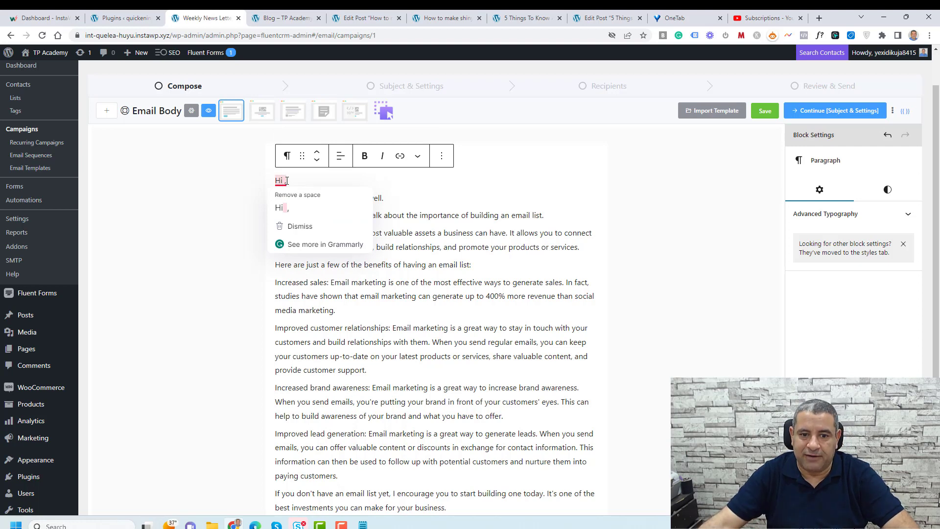
{"action": "left_click", "coordinate": [905, 114]}
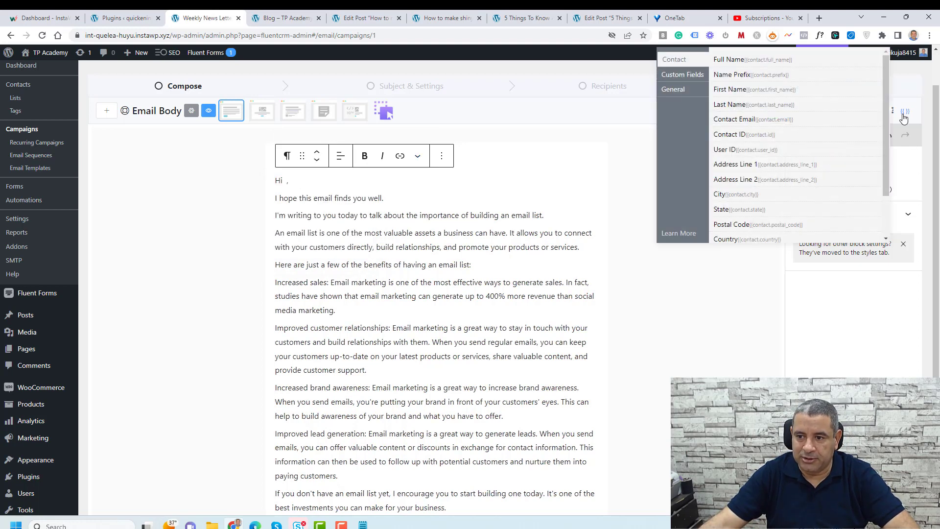
{"action": "left_click", "coordinate": [750, 79]}
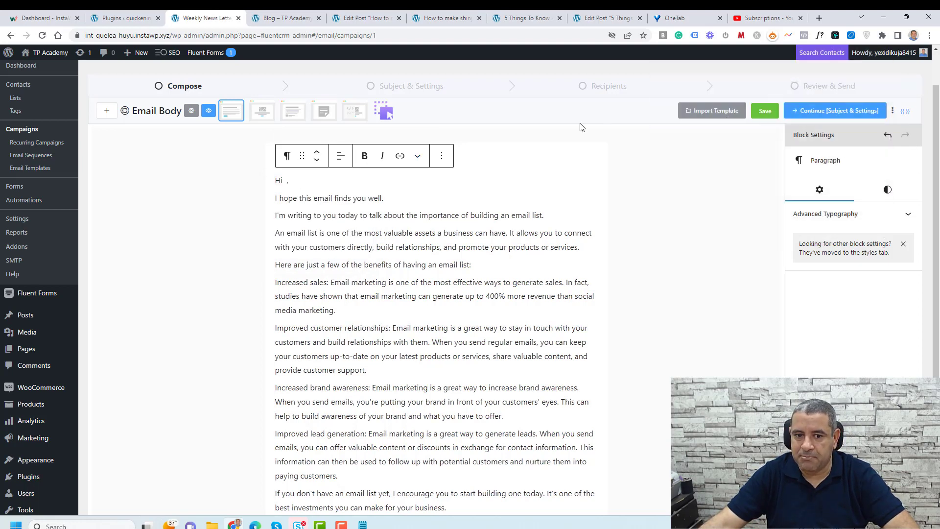
- Link the words "marketing is one of the most effective ways to ge" in the Increased sales paragraph to "#"
{"action": "left_click", "coordinate": [374, 265]}
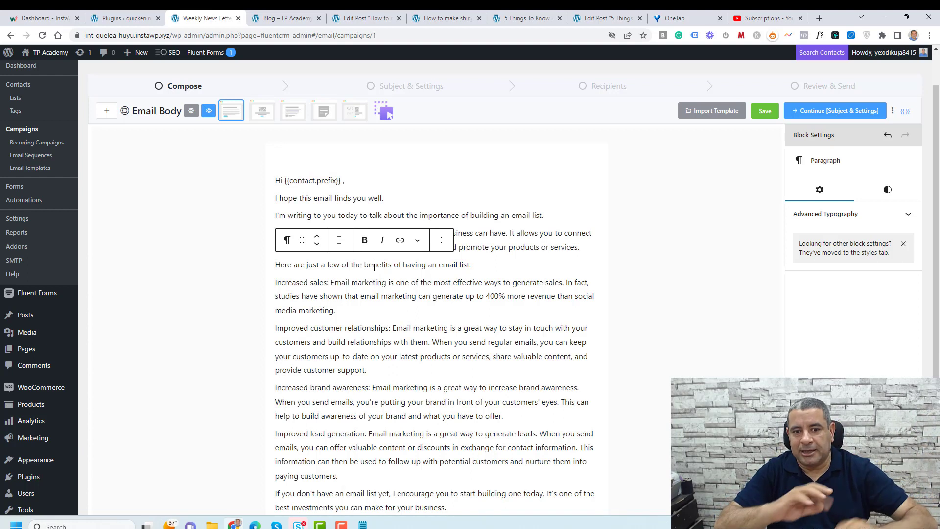
{"action": "left_click", "coordinate": [403, 282]}
{"action": "left_click_drag", "start_coordinate": [349, 283], "coordinate": [523, 281]}
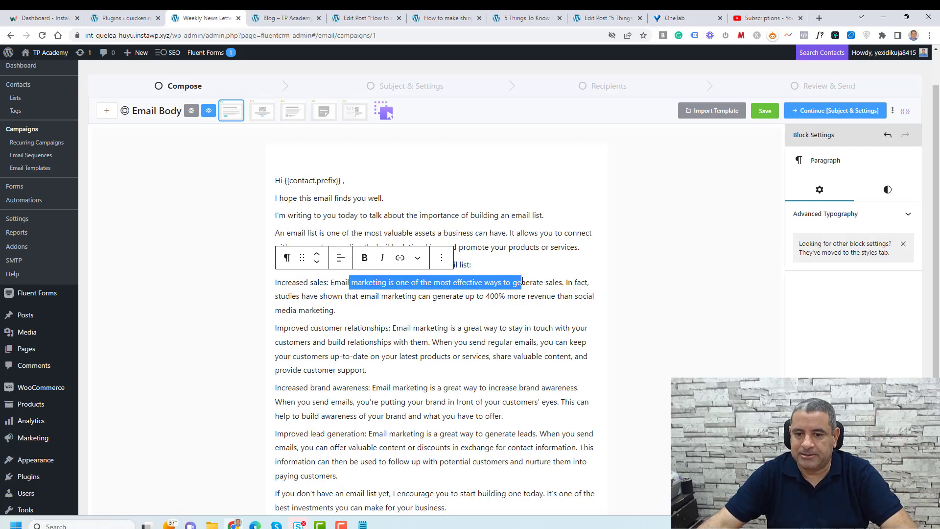
{"action": "left_click", "coordinate": [400, 259]}
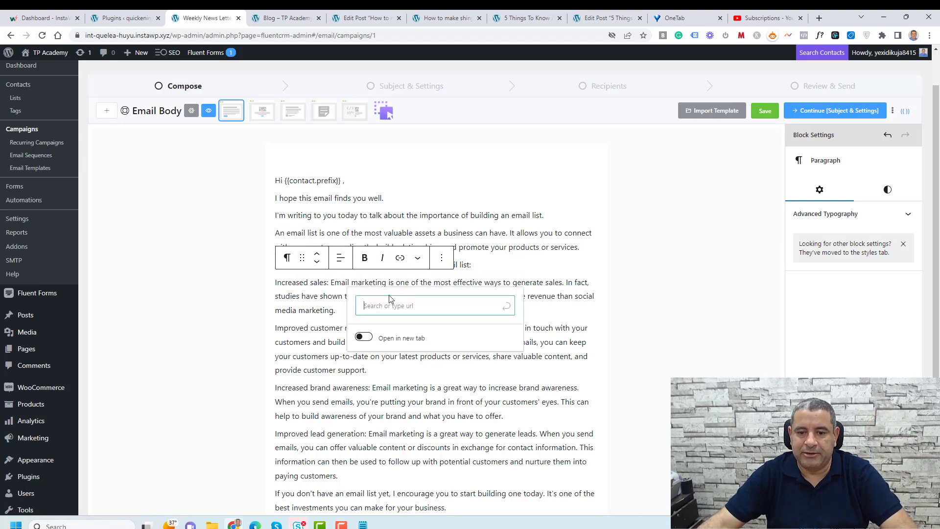
{"action": "type", "text": "#"}
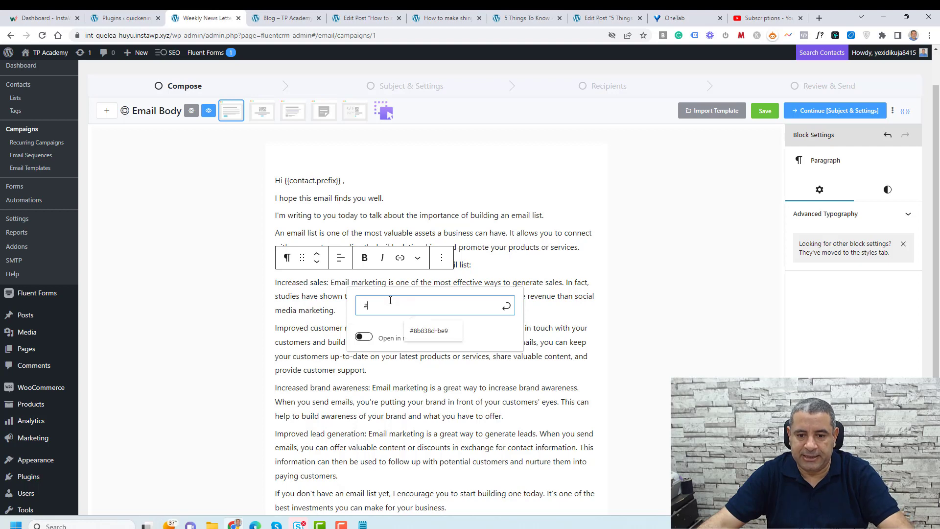
{"action": "left_click", "coordinate": [506, 306]}
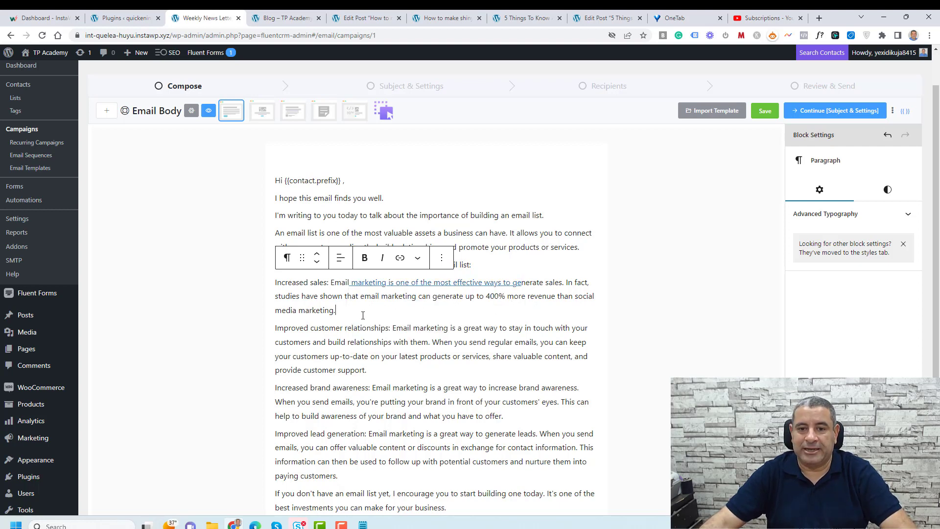
- Insert an image block below the Increased sales paragraph with the 48-Hour Automated Income Challenge picture from the media library
{"action": "key", "text": "Return"}
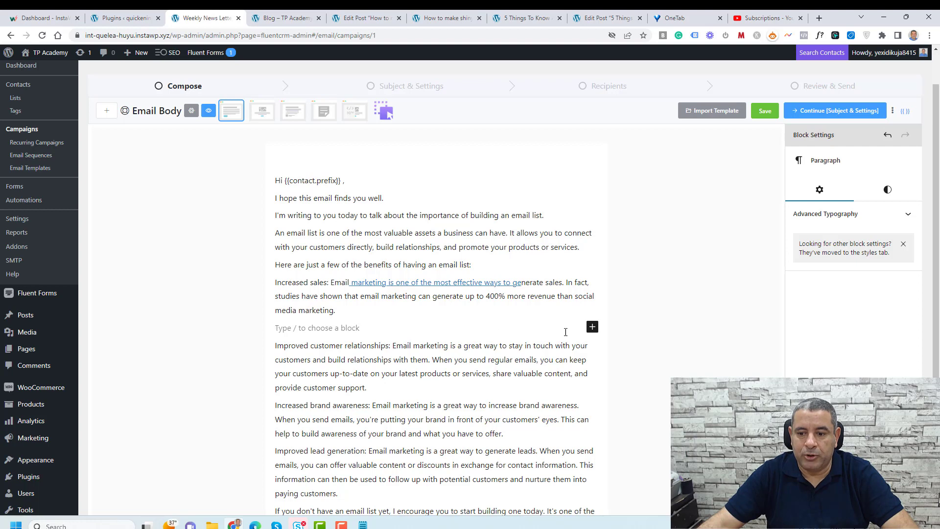
{"action": "left_click", "coordinate": [592, 328]}
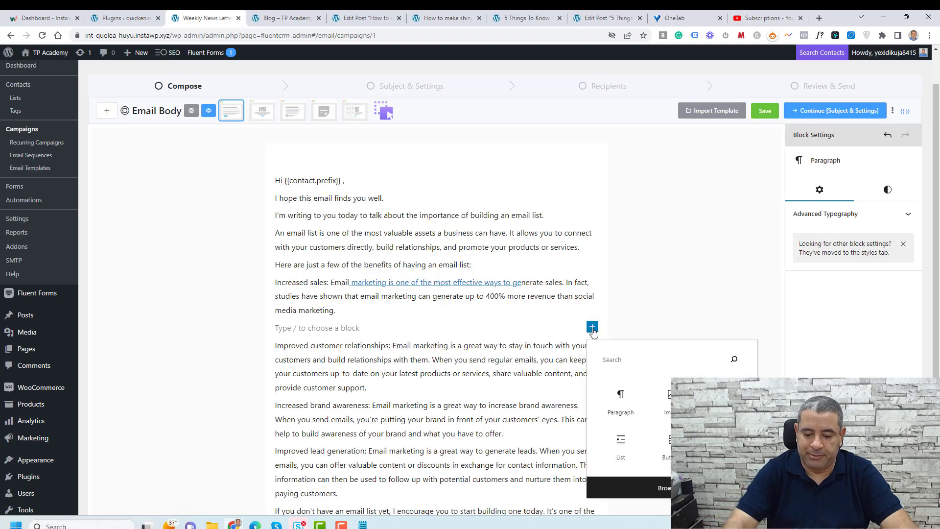
{"action": "type", "text": "im"}
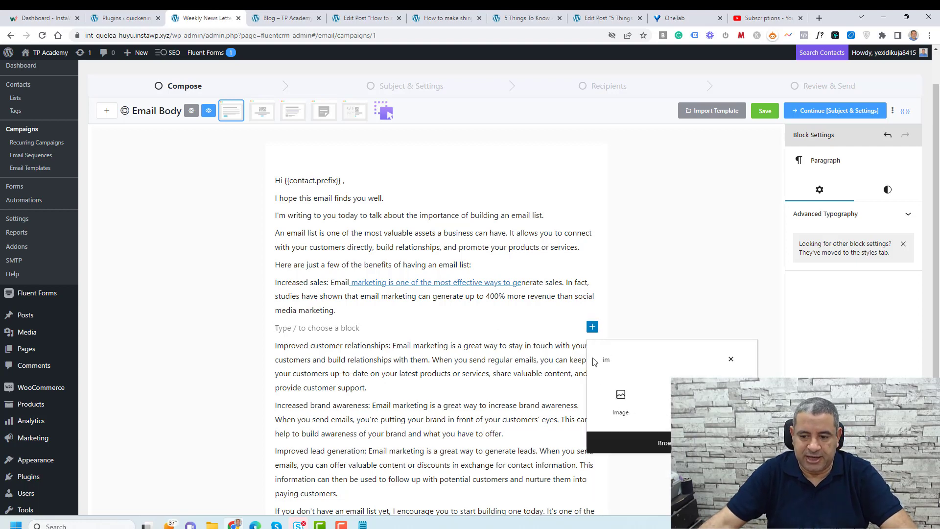
{"action": "left_click", "coordinate": [621, 399]}
{"action": "left_click", "coordinate": [346, 391]}
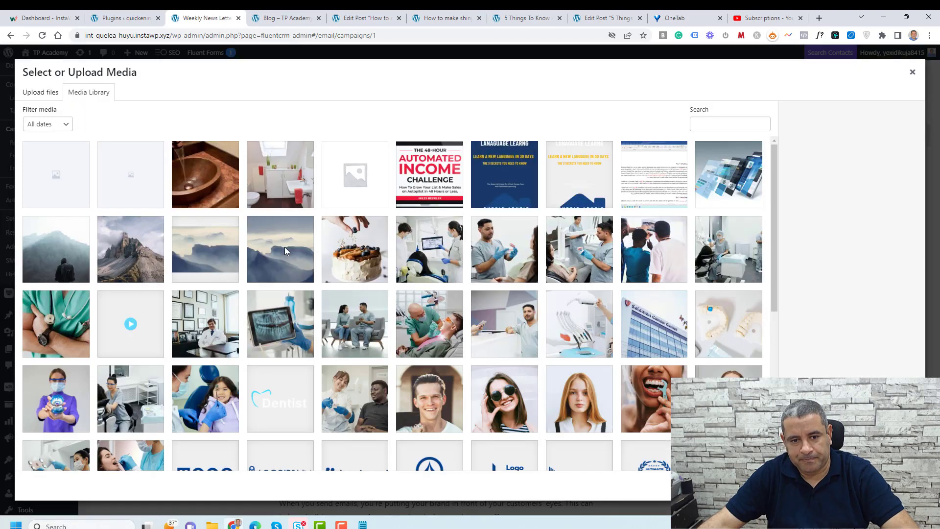
{"action": "left_click", "coordinate": [429, 192]}
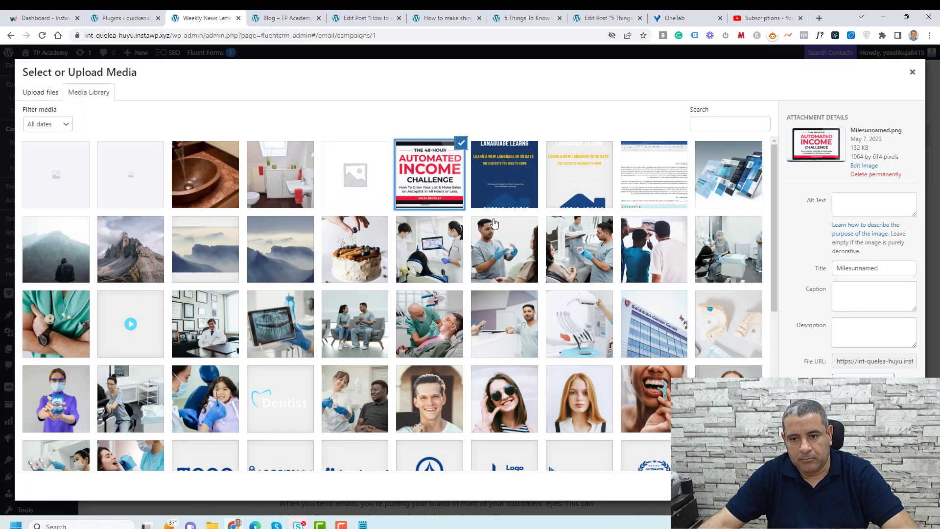
{"action": "left_click", "coordinate": [893, 486]}
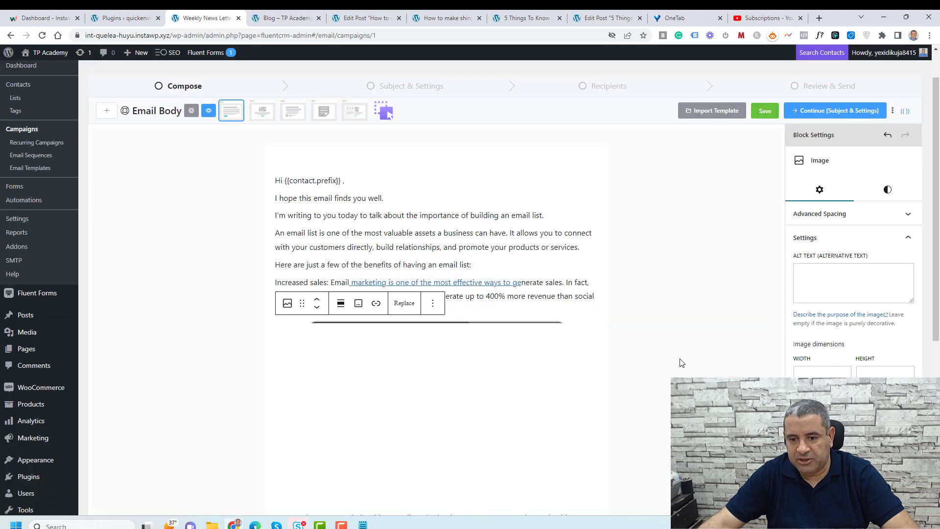
- Add a button labelled "Click Here" below the Increased brand awareness paragraph
{"action": "scroll", "coordinate": [682, 363], "scroll_direction": "down", "scroll_amount": 6}
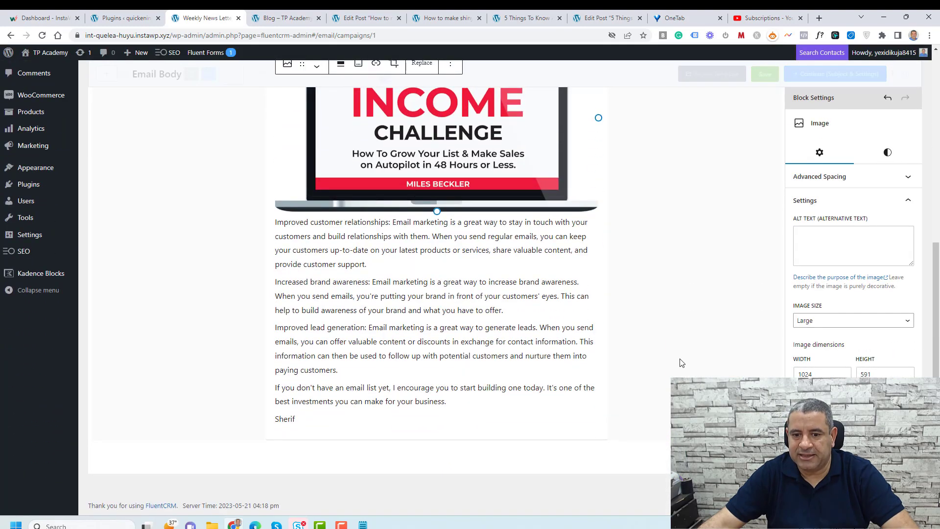
{"action": "left_click", "coordinate": [529, 314]}
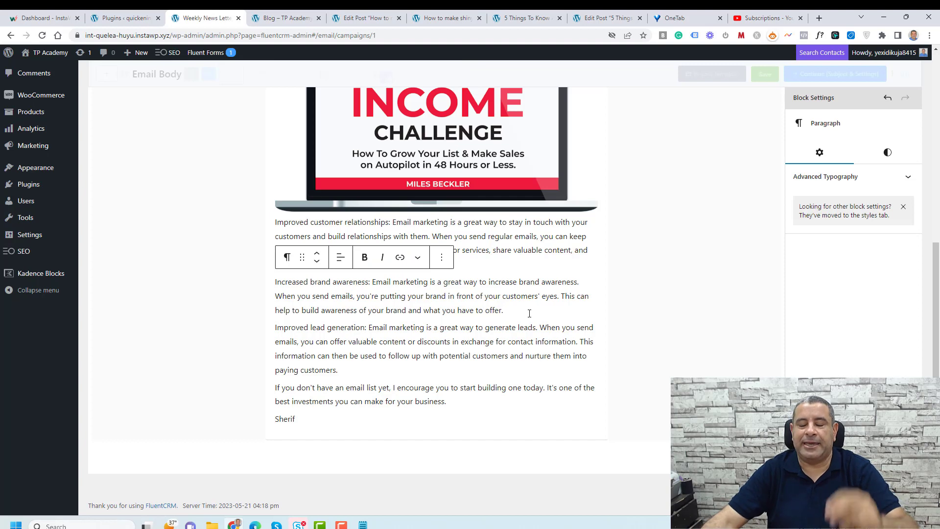
{"action": "key", "text": "Return"}
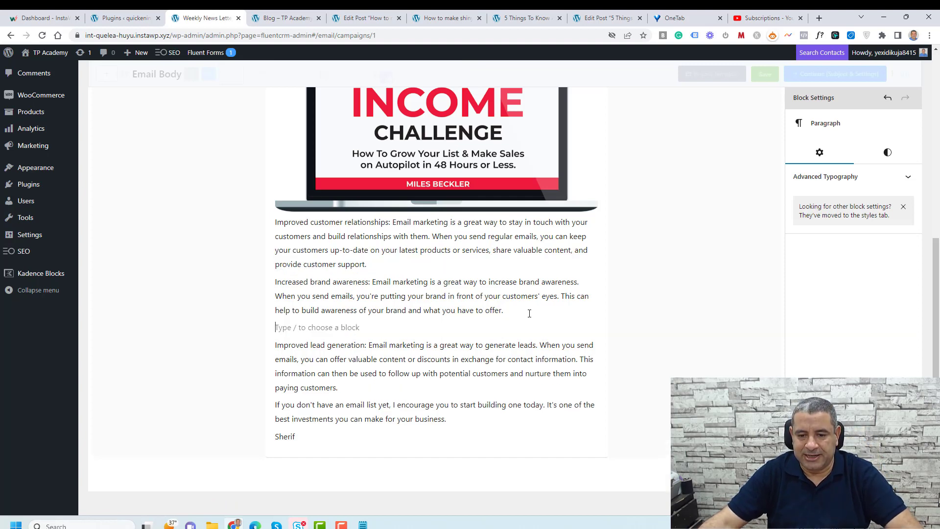
{"action": "left_click", "coordinate": [592, 327]}
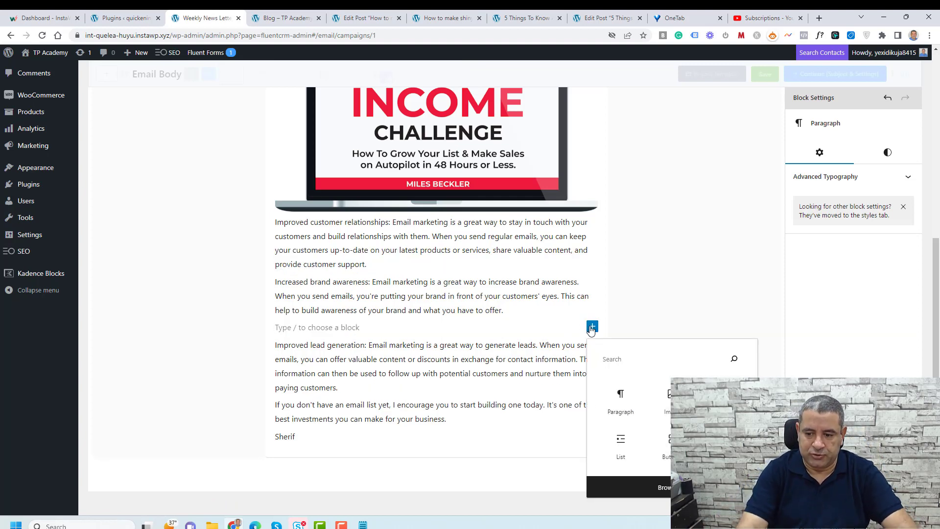
{"action": "type", "text": "bu"}
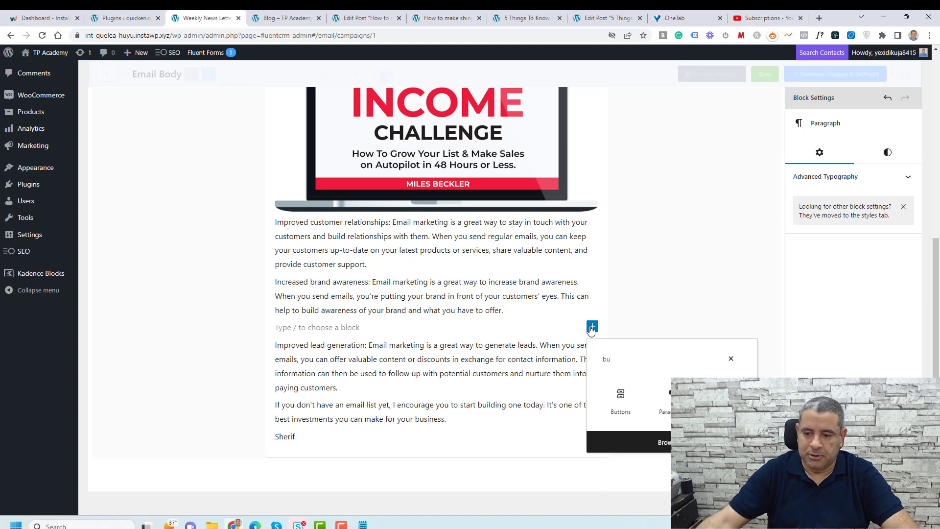
{"action": "left_click", "coordinate": [620, 400]}
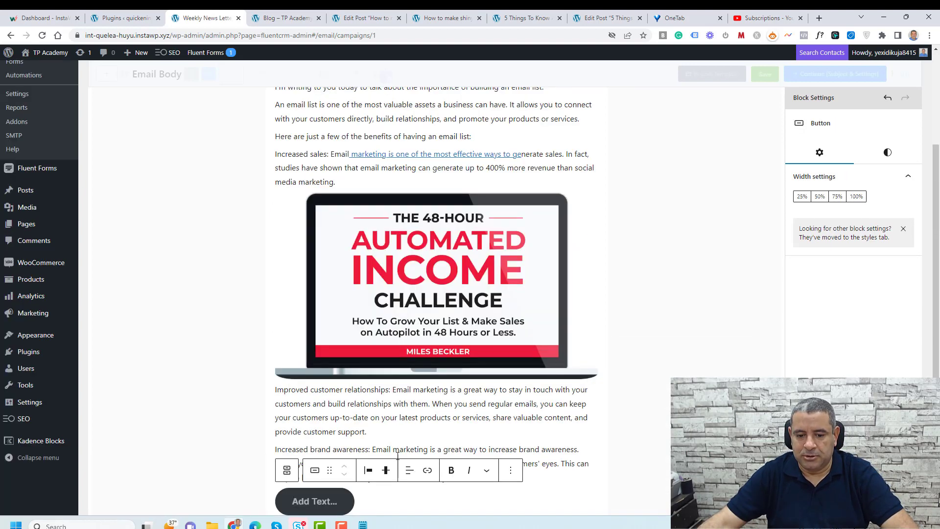
{"action": "scroll", "coordinate": [398, 455], "scroll_direction": "down", "scroll_amount": 2}
{"action": "type", "text": "Cic"}
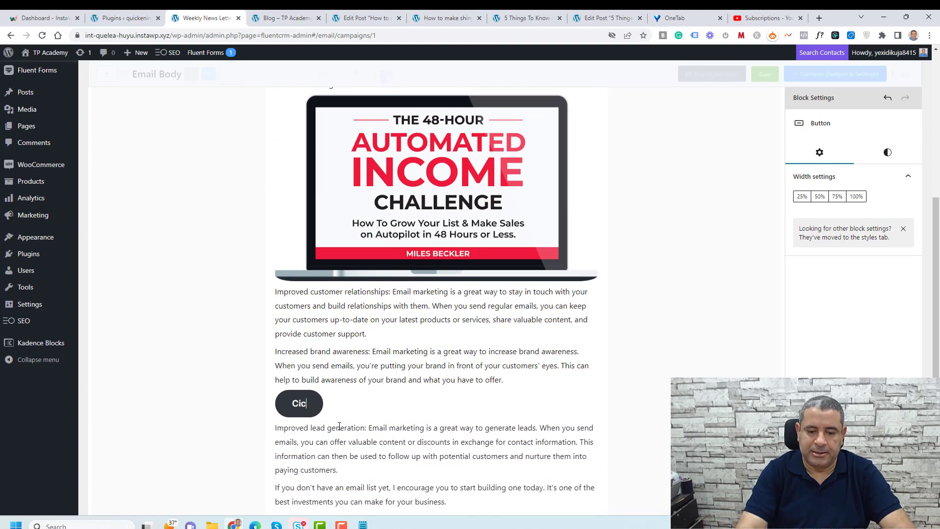
{"action": "key", "text": "BackSpace"}
{"action": "key", "text": "BackSpace"}
{"action": "type", "text": "lick Eher"}
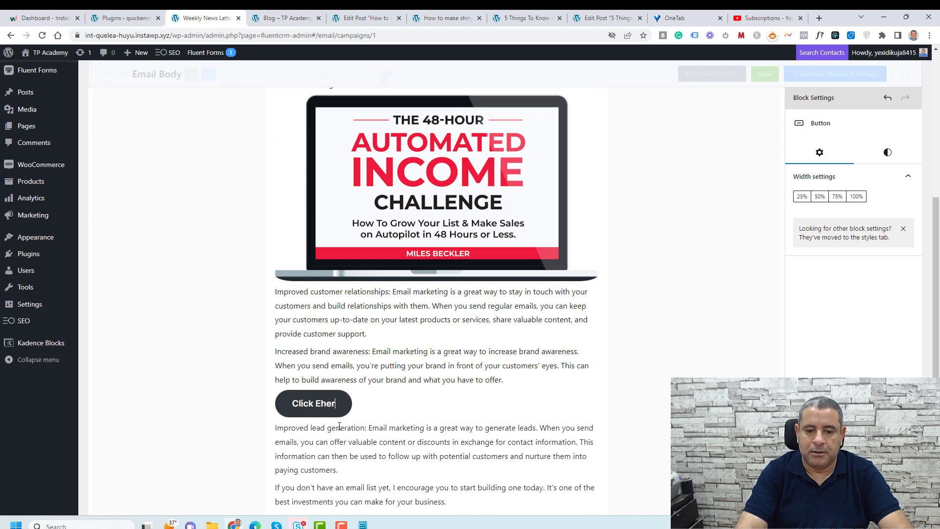
{"action": "key", "text": "BackSpace"}
{"action": "key", "text": "BackSpace"}
{"action": "key", "text": "BackSpace"}
{"action": "key", "text": "BackSpace"}
{"action": "type", "text": "Here"}
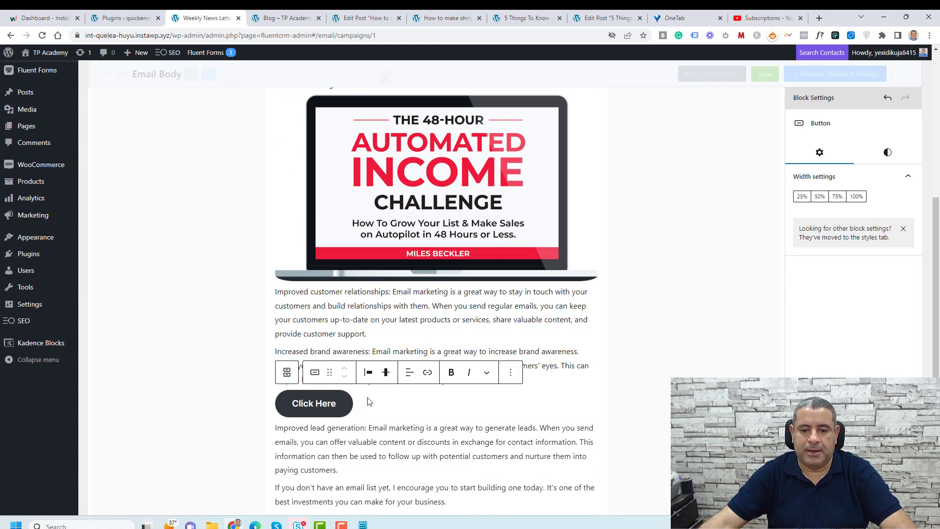
- Center the "Click Here" button horizontally in the email
{"action": "left_click", "coordinate": [386, 373]}
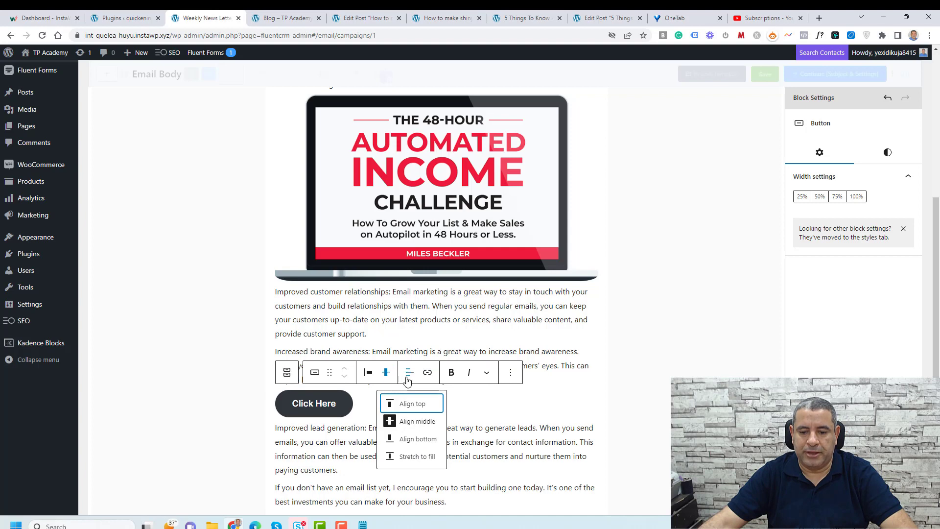
{"action": "left_click", "coordinate": [408, 380]}
{"action": "left_click", "coordinate": [428, 418]}
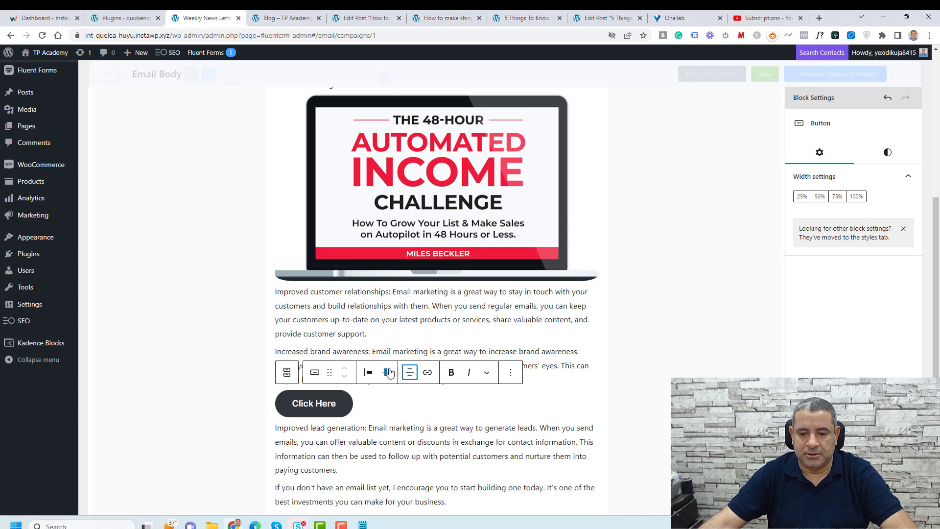
{"action": "left_click", "coordinate": [390, 373]}
{"action": "left_click", "coordinate": [369, 373]}
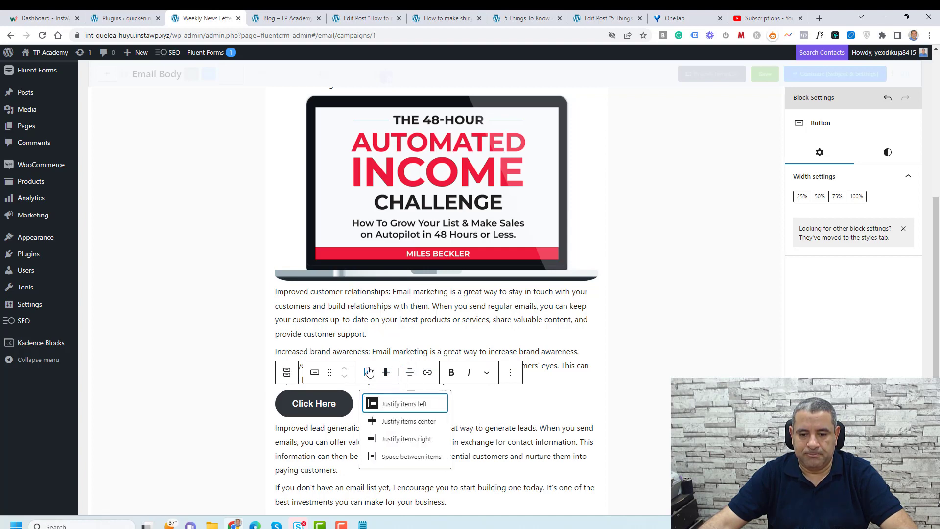
{"action": "left_click", "coordinate": [409, 423]}
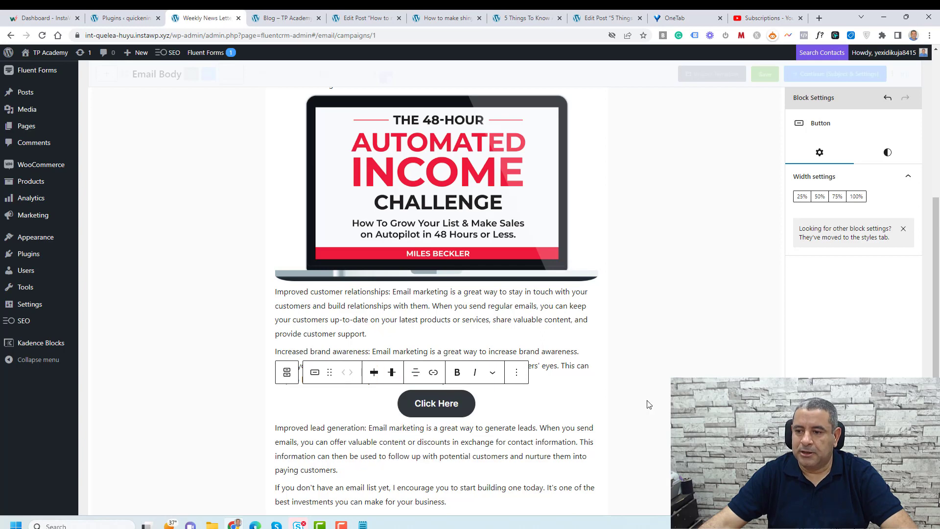
- Proceed to the campaign's subject settings, set the email subject to "Weekly Newsletter" and continue to the recipients
{"action": "scroll", "coordinate": [625, 401], "scroll_direction": "up", "scroll_amount": 2}
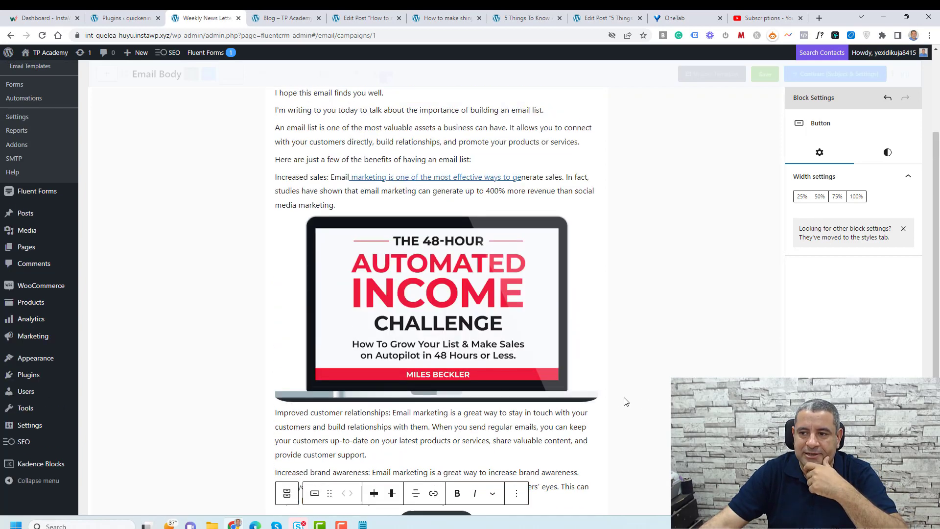
{"action": "scroll", "coordinate": [626, 402], "scroll_direction": "up", "scroll_amount": 2}
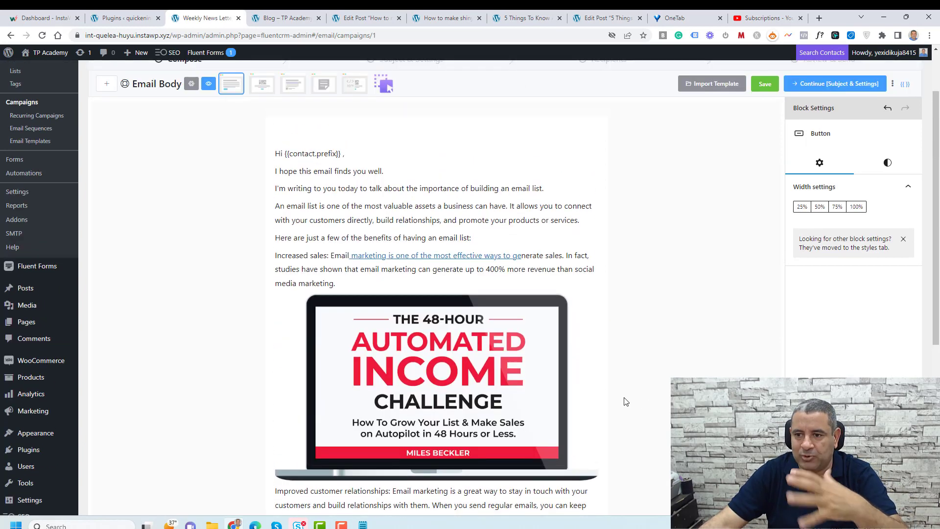
{"action": "left_click", "coordinate": [821, 86]}
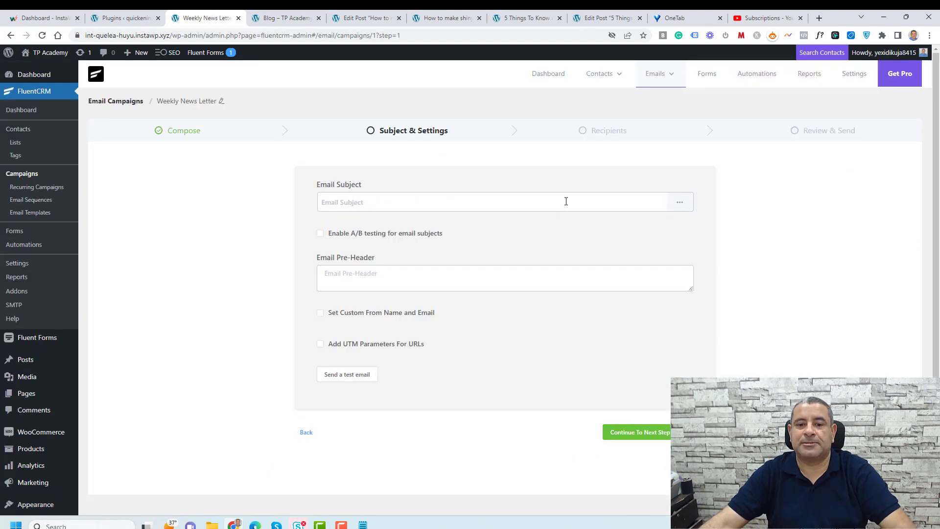
{"action": "left_click", "coordinate": [566, 201]}
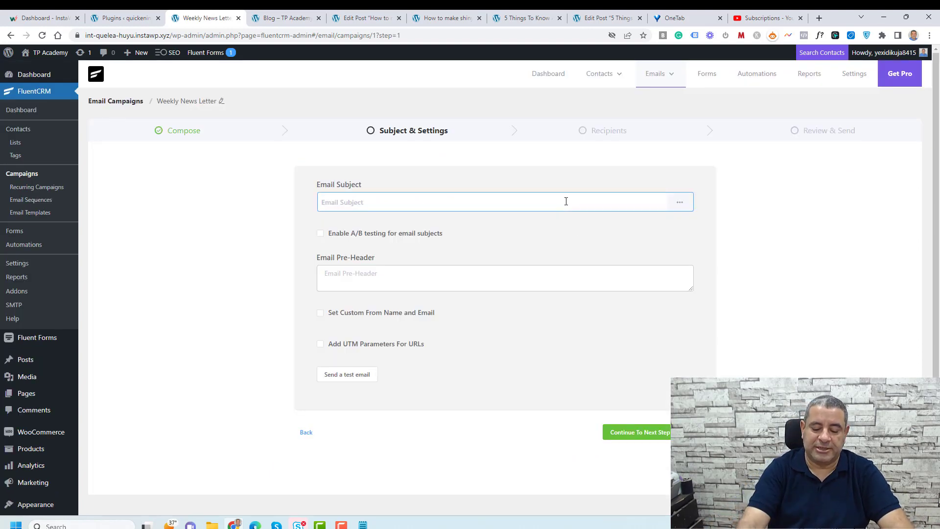
{"action": "type", "text": "Weekly Newsletter"}
{"action": "left_click", "coordinate": [636, 432]}
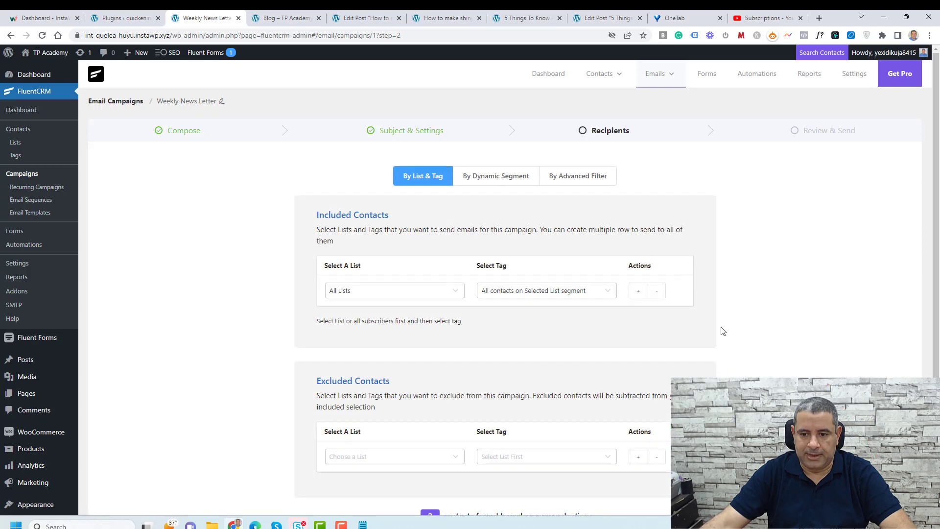
- Include all contacts of the Leads list as campaign recipients and proceed to review the campaign before sending
{"action": "scroll", "coordinate": [720, 330], "scroll_direction": "down", "scroll_amount": 1}
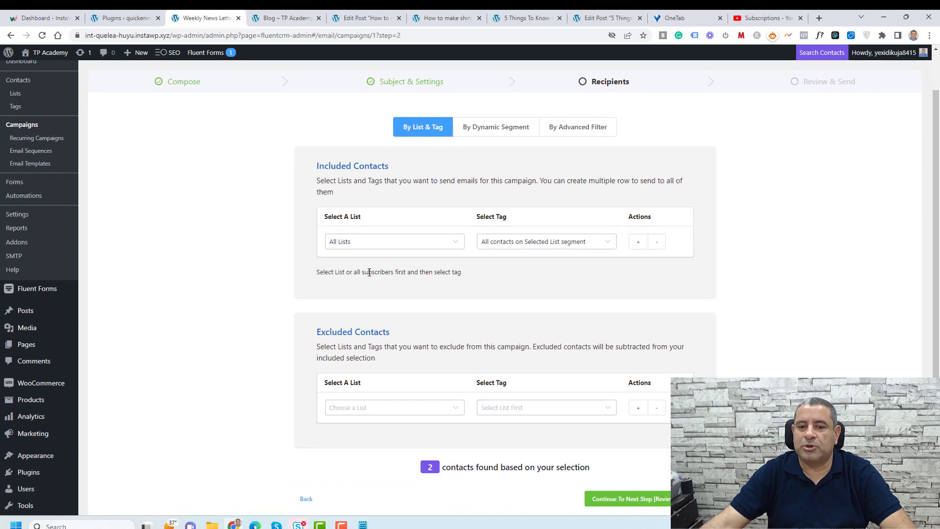
{"action": "left_click", "coordinate": [387, 249]}
{"action": "left_click", "coordinate": [389, 304]}
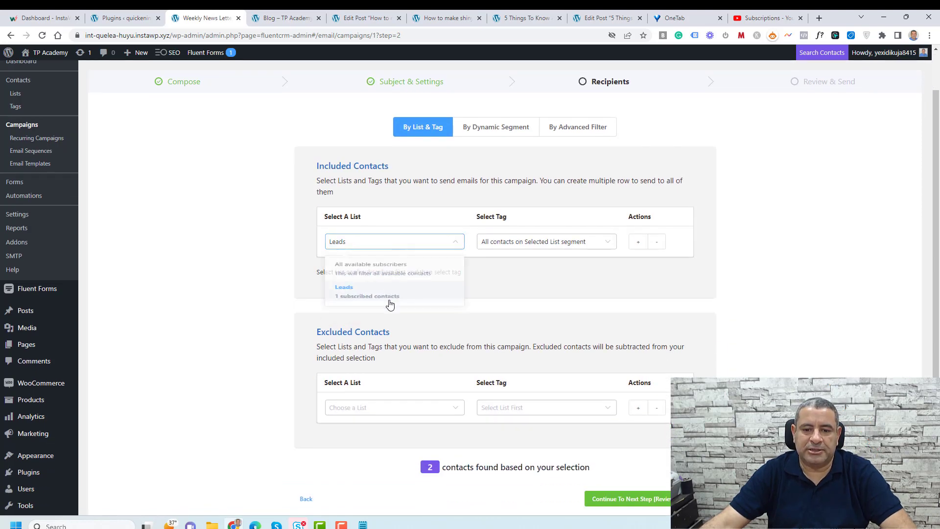
{"action": "scroll", "coordinate": [487, 279], "scroll_direction": "down", "scroll_amount": 2}
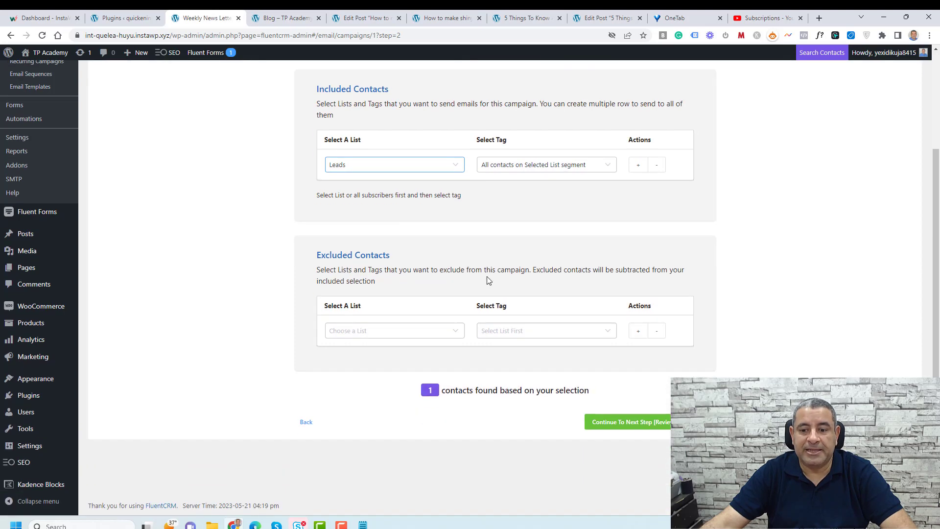
{"action": "left_click", "coordinate": [651, 424]}
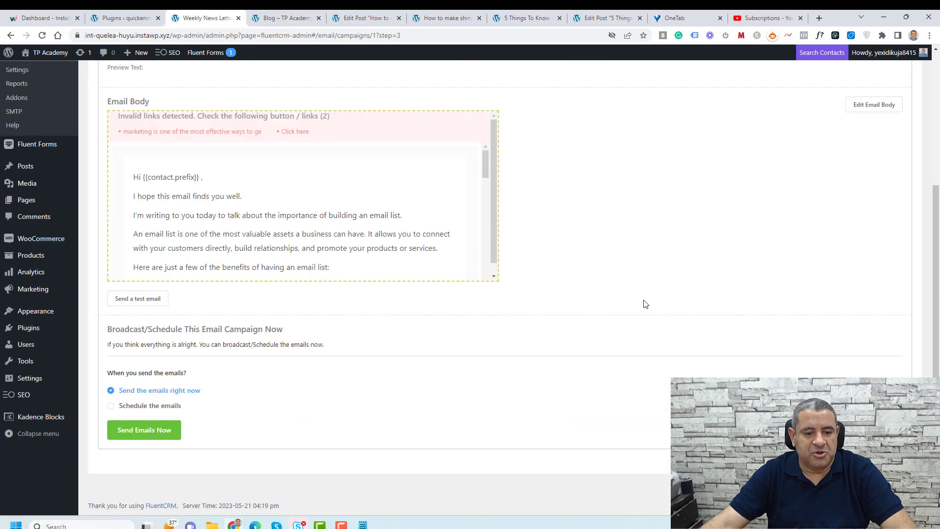
{"action": "scroll", "coordinate": [490, 318], "scroll_direction": "down", "scroll_amount": 5}
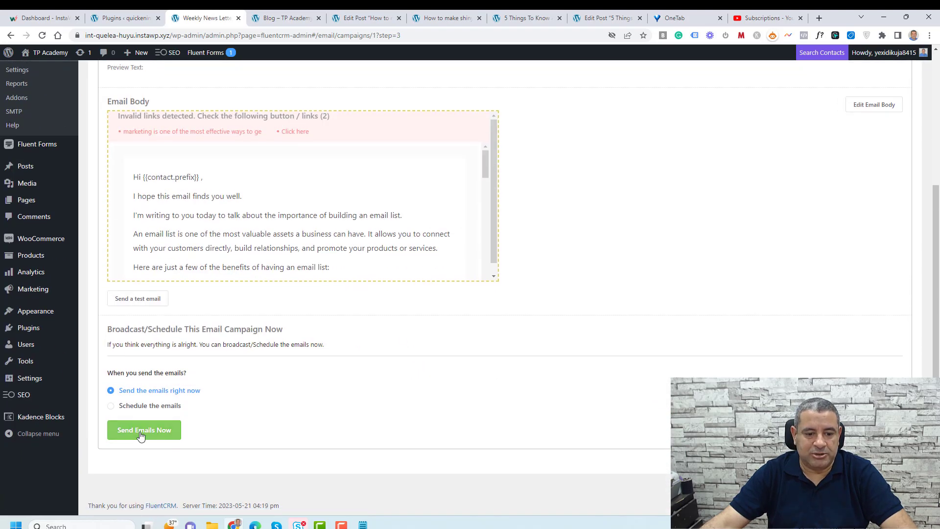
{"action": "scroll", "coordinate": [714, 256], "scroll_direction": "up", "scroll_amount": 5}
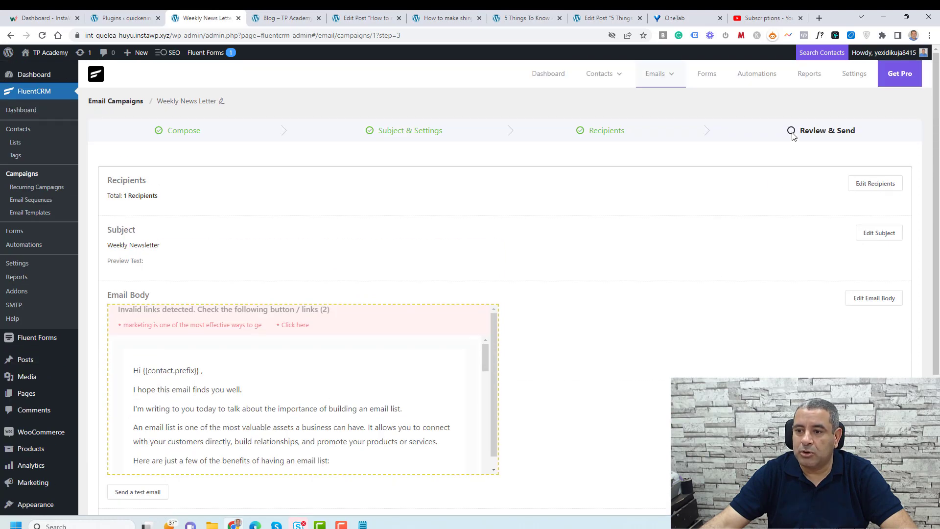
- Set the campaign to schedule its emails instead of sending them right now and open the date and time selection
{"action": "scroll", "coordinate": [704, 325], "scroll_direction": "down", "scroll_amount": 4}
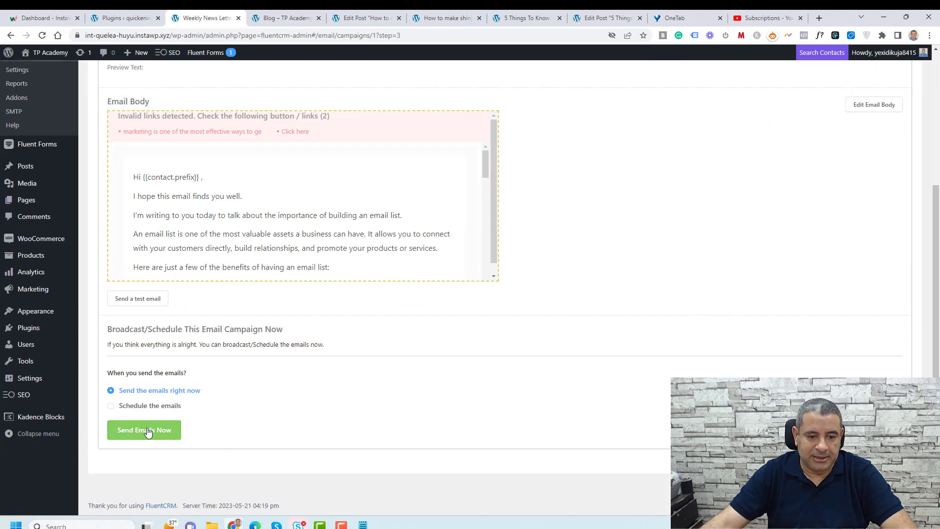
{"action": "left_click", "coordinate": [155, 408]}
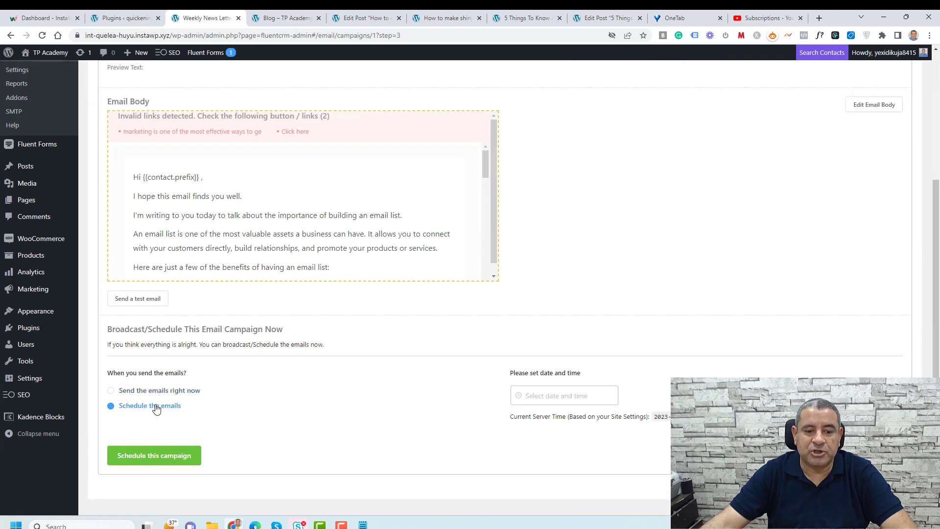
{"action": "left_click", "coordinate": [555, 397]}
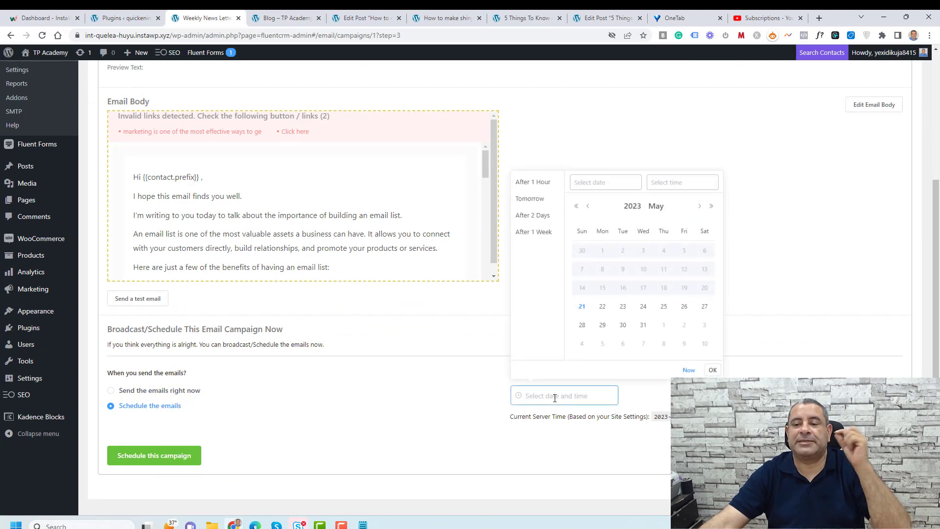
{"action": "scroll", "coordinate": [671, 264], "scroll_direction": "up", "scroll_amount": 1}
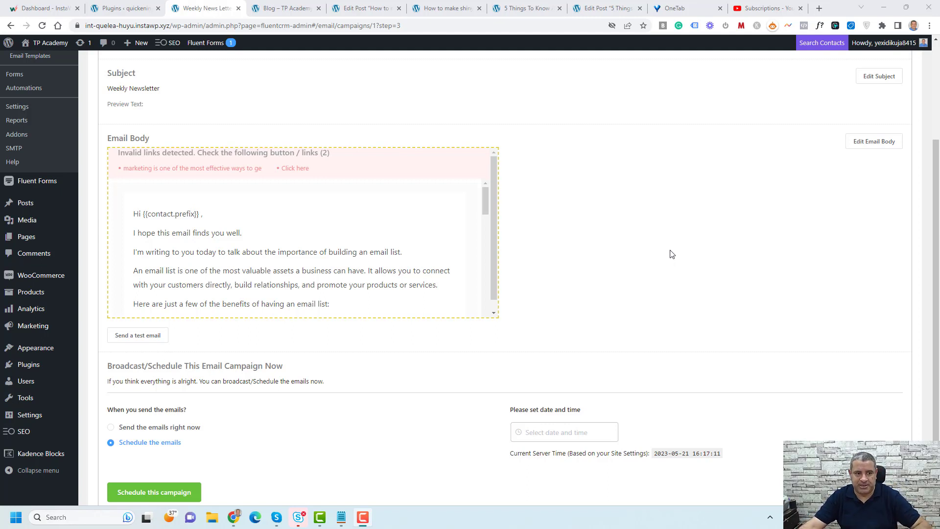
- Open the installed themes page of the WordPress site
{"action": "scroll", "coordinate": [672, 254], "scroll_direction": "up", "scroll_amount": 3}
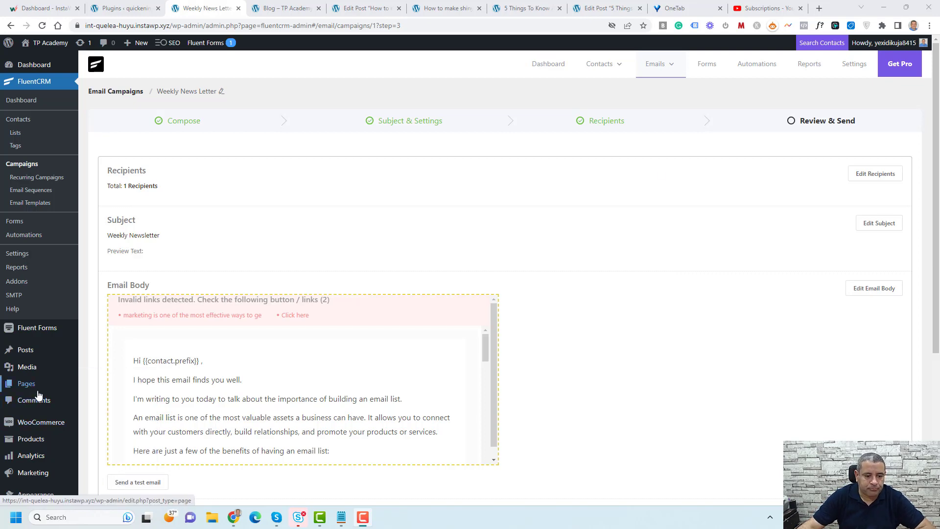
{"action": "scroll", "coordinate": [42, 387], "scroll_direction": "down", "scroll_amount": 5}
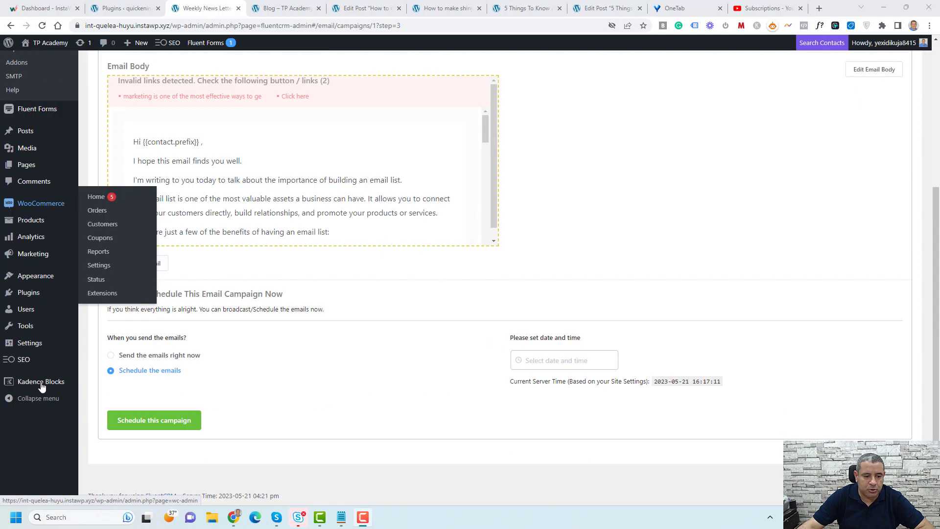
{"action": "mouse_move", "coordinate": [34, 276]}
{"action": "left_click", "coordinate": [99, 277]}
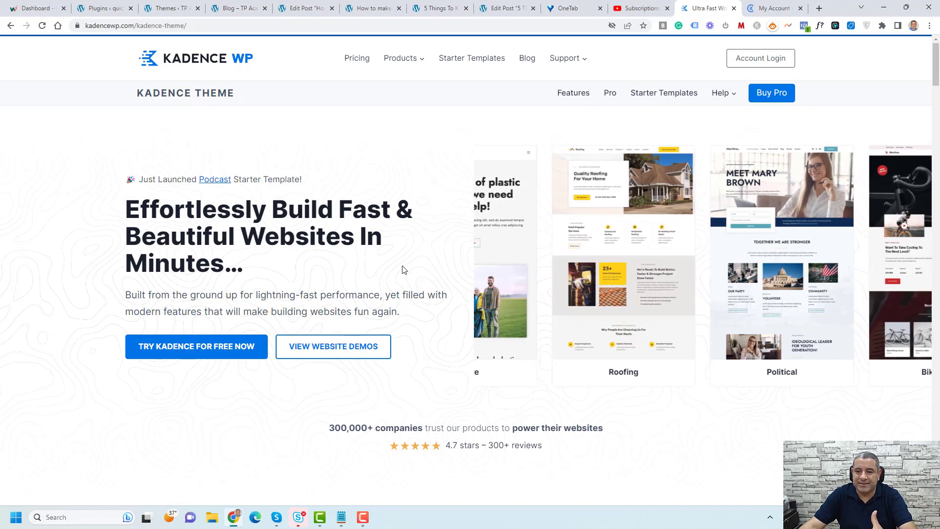
- Look over the Kadence theme page and log in to the Kadence WP account with the saved credentials
{"action": "scroll", "coordinate": [404, 269], "scroll_direction": "down", "scroll_amount": 6}
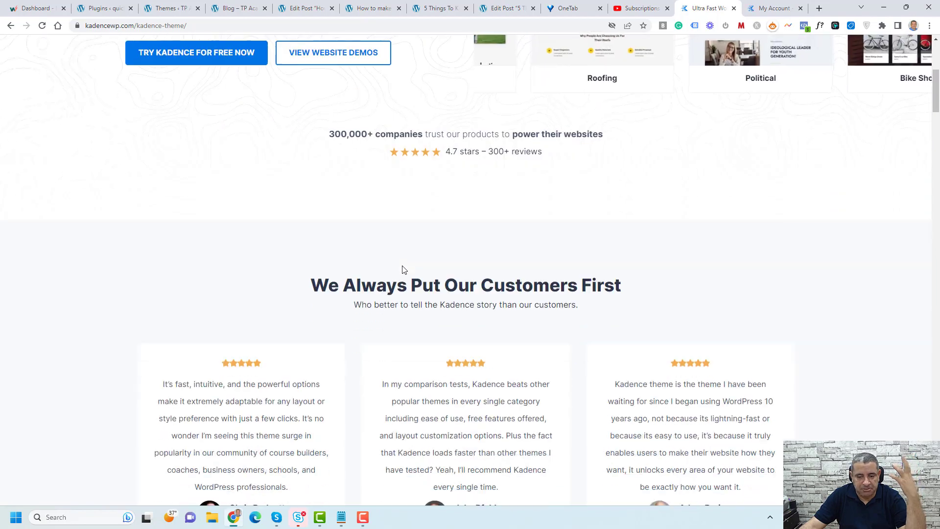
{"action": "scroll", "coordinate": [404, 269], "scroll_direction": "up", "scroll_amount": 6}
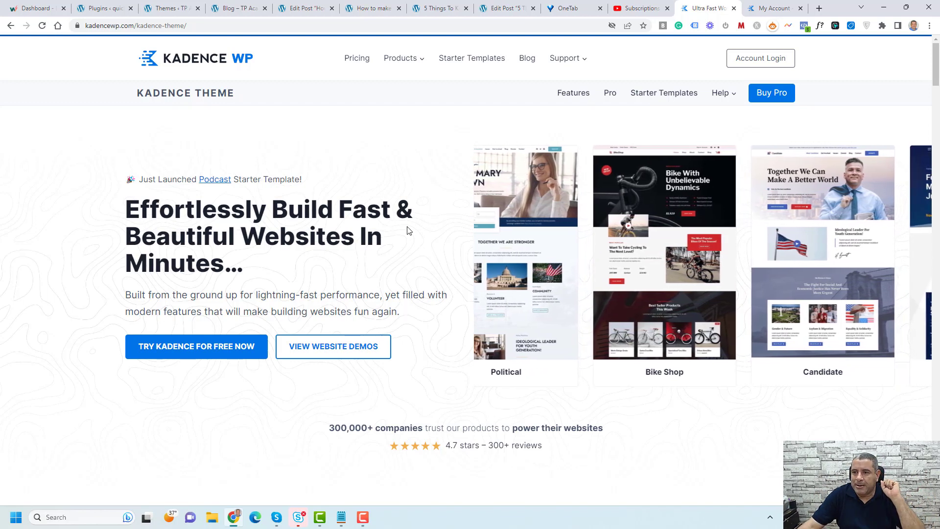
{"action": "left_click", "coordinate": [783, 6]}
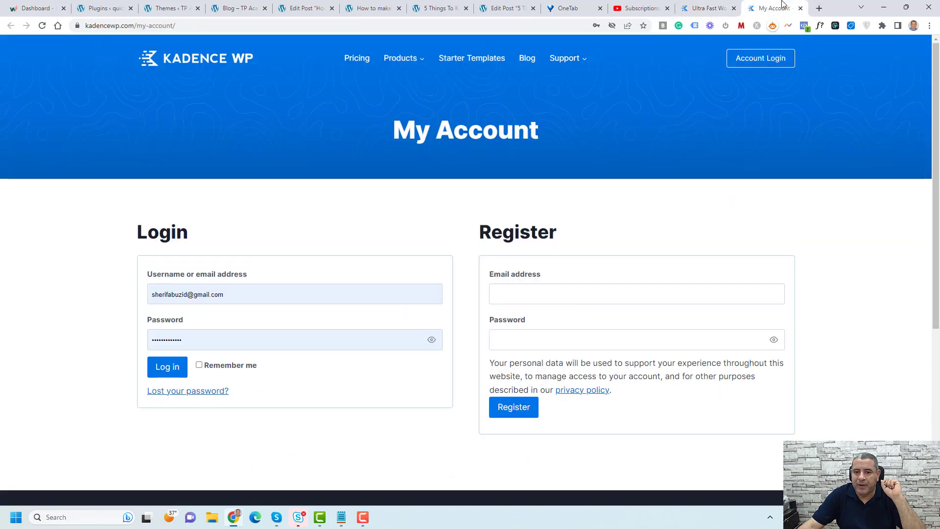
{"action": "left_click", "coordinate": [171, 374]}
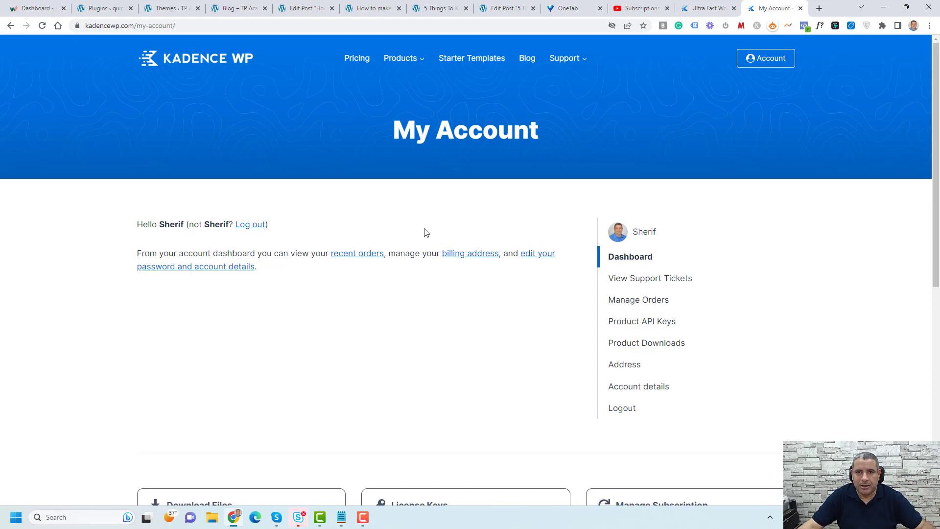
- Open the Kadence premium page and examine the price and features of Kadence Theme Pro and the bundles
{"action": "left_click", "coordinate": [714, 5]}
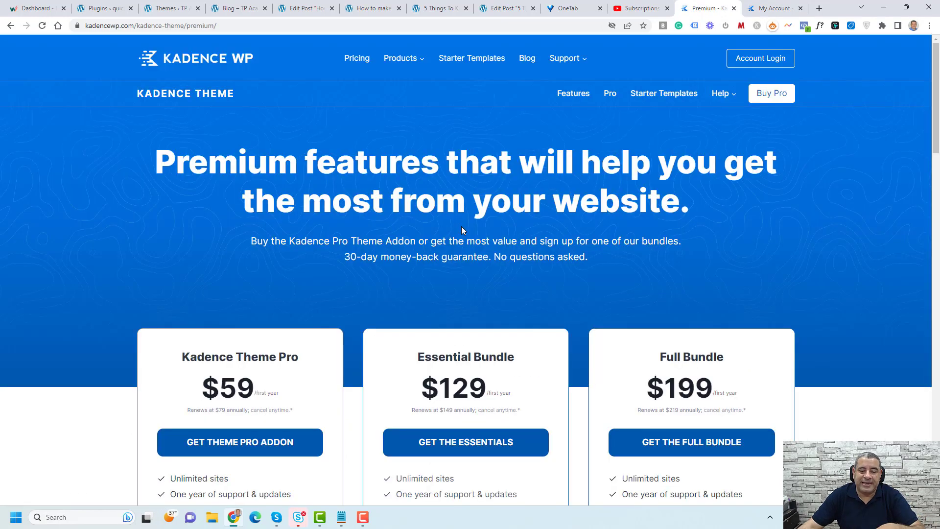
{"action": "scroll", "coordinate": [461, 226], "scroll_direction": "down", "scroll_amount": 4}
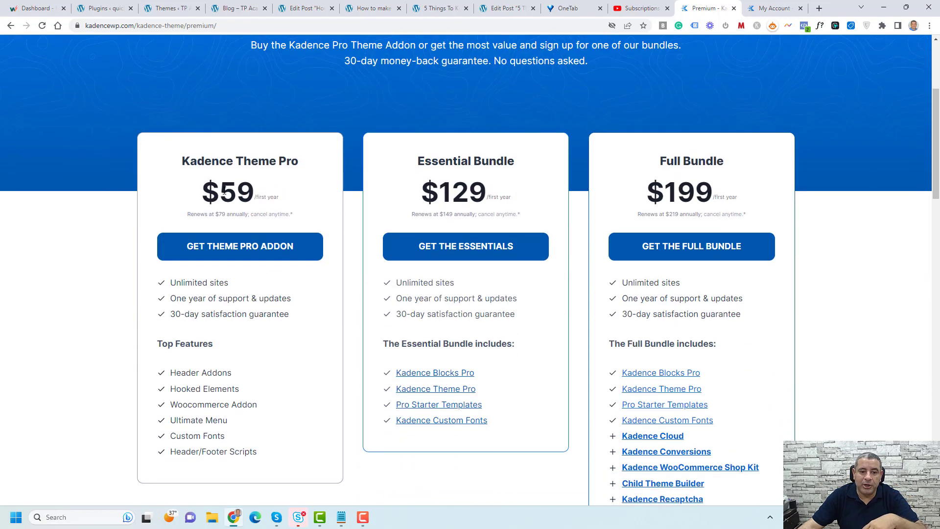
{"action": "left_click_drag", "start_coordinate": [224, 194], "coordinate": [287, 189]}
{"action": "left_click", "coordinate": [291, 193]}
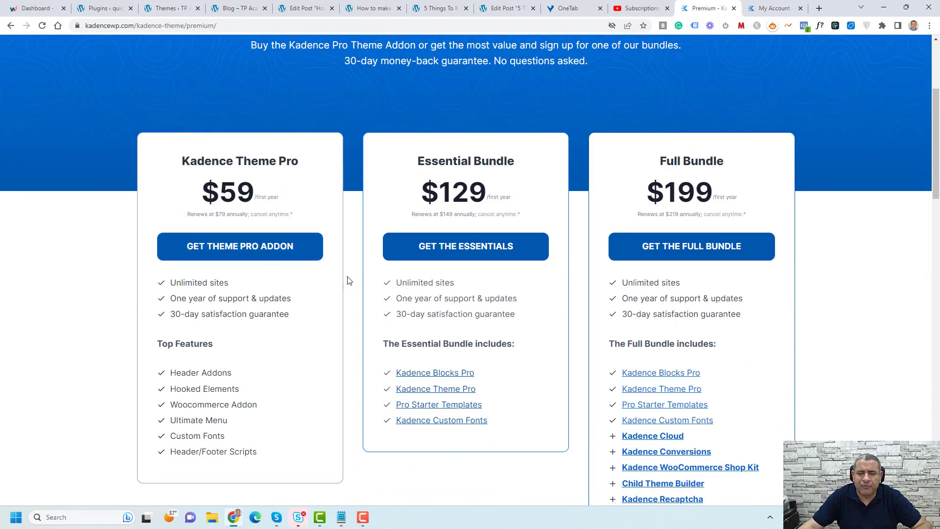
{"action": "scroll", "coordinate": [349, 281], "scroll_direction": "up", "scroll_amount": 4}
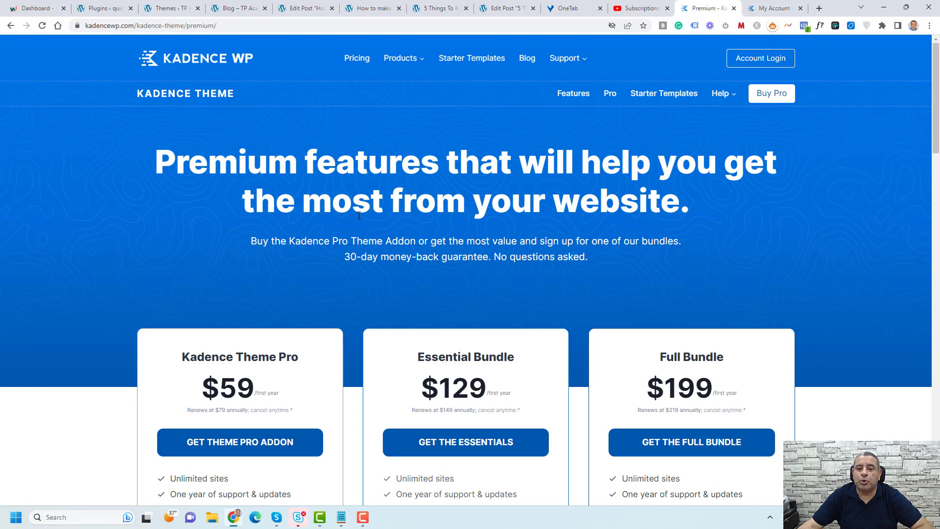
- Upload kadence-pro.zip as a new plugin on the TP Academy site, install it and activate it
{"action": "mouse_move", "coordinate": [165, 3]}
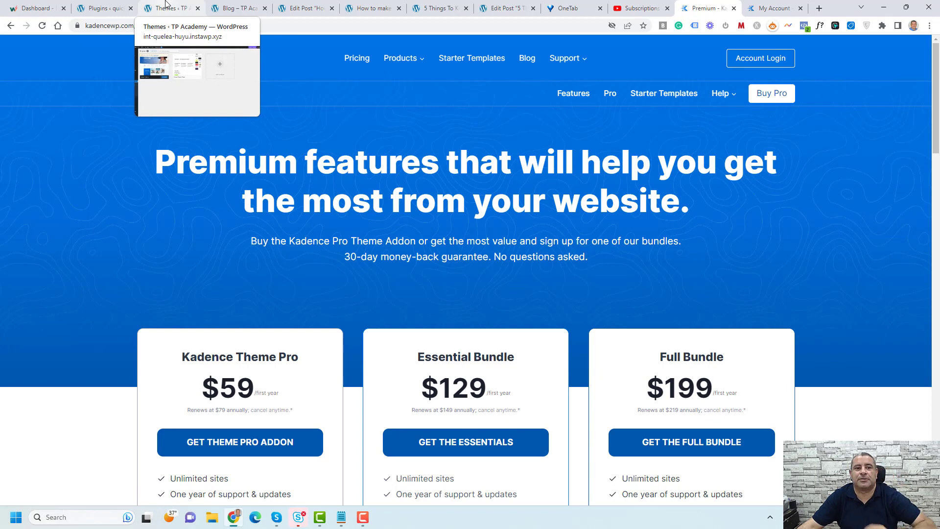
{"action": "left_click", "coordinate": [166, 3]}
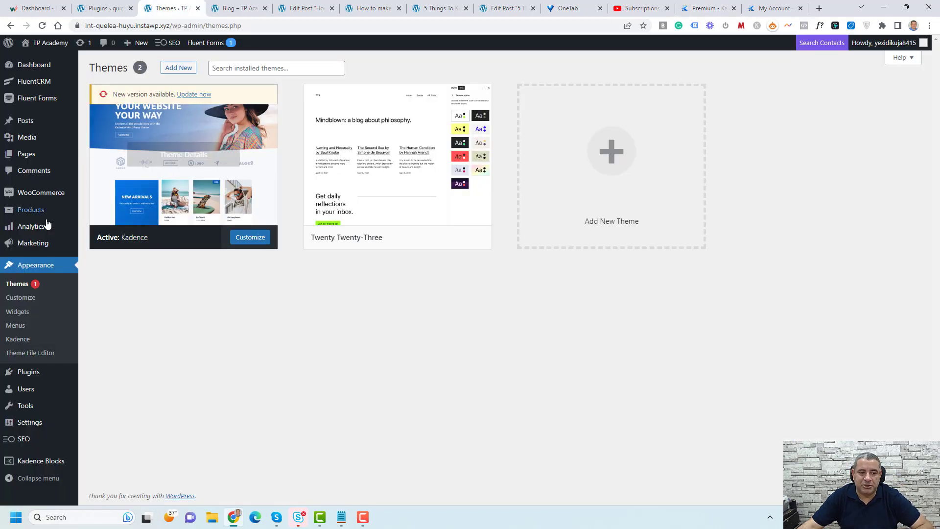
{"action": "mouse_move", "coordinate": [42, 374]}
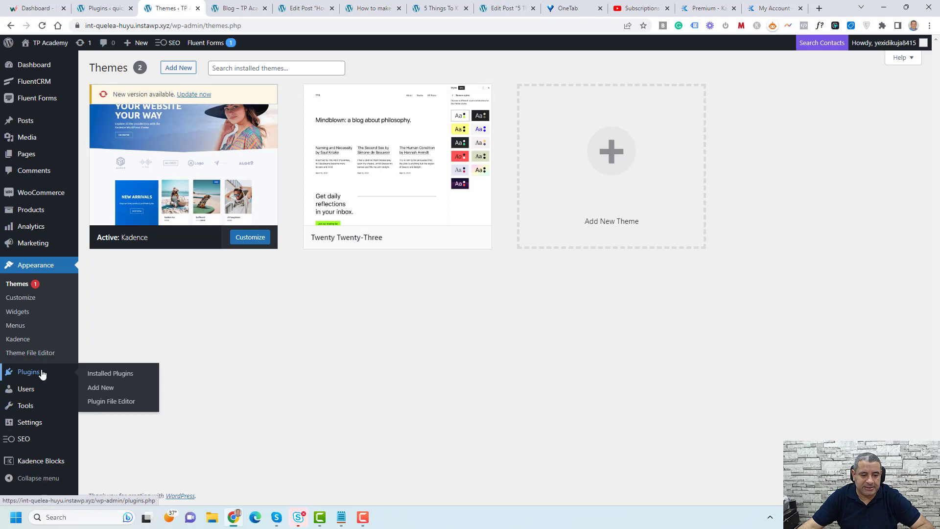
{"action": "left_click", "coordinate": [101, 388]}
{"action": "left_click", "coordinate": [173, 70]}
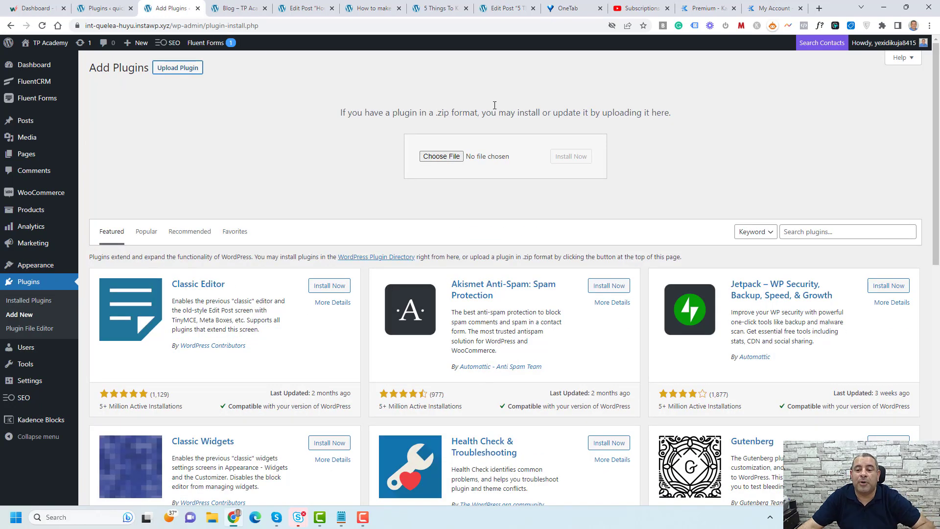
{"action": "left_click", "coordinate": [441, 156]}
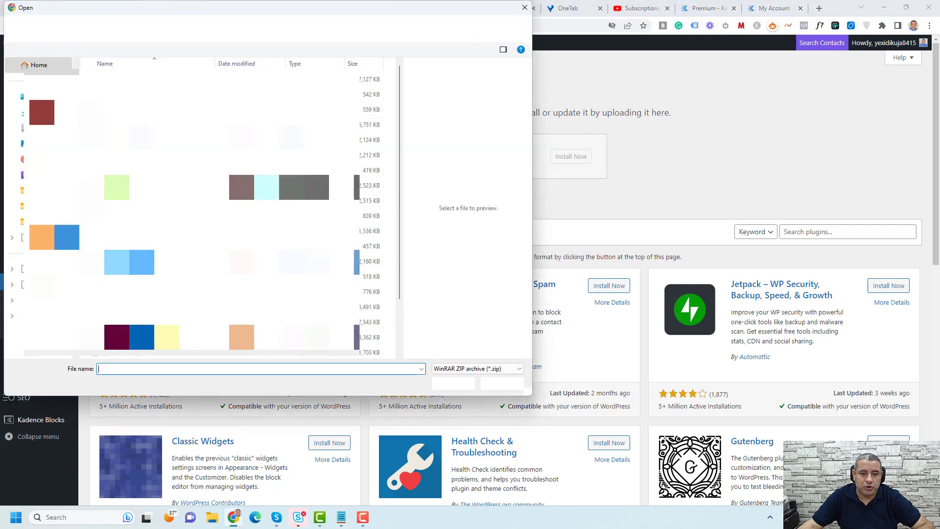
{"action": "left_click", "coordinate": [569, 156]}
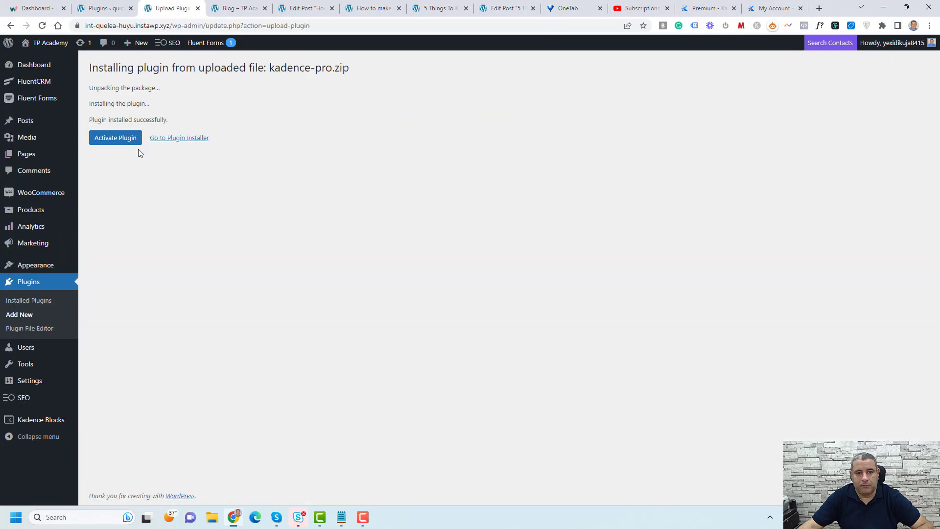
{"action": "left_click", "coordinate": [116, 138]}
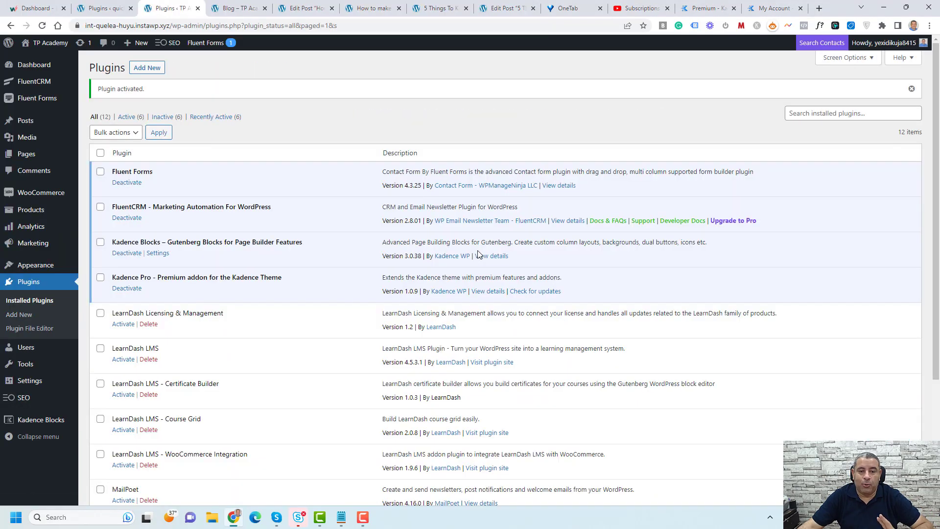
- Open the Kadence theme settings and switch the Hooked Elements pro addon off and on again
{"action": "mouse_move", "coordinate": [54, 264]}
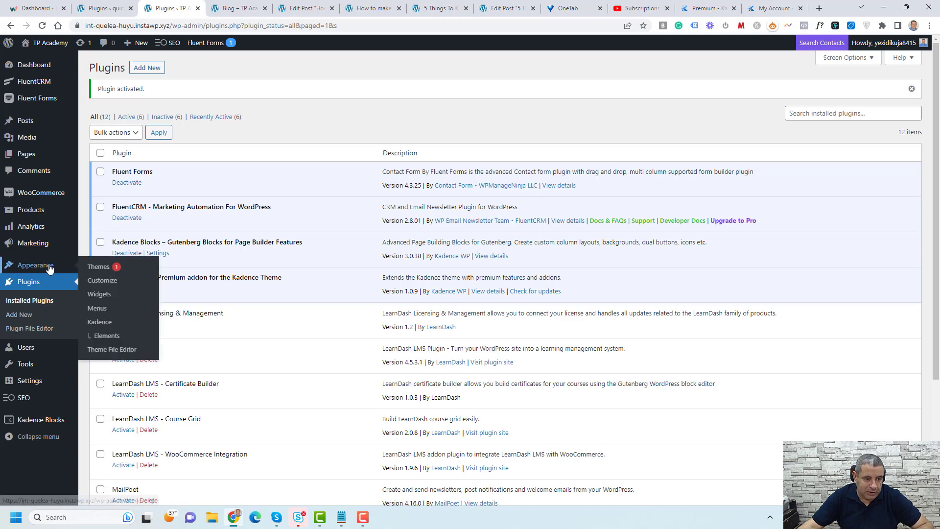
{"action": "left_click", "coordinate": [104, 325]}
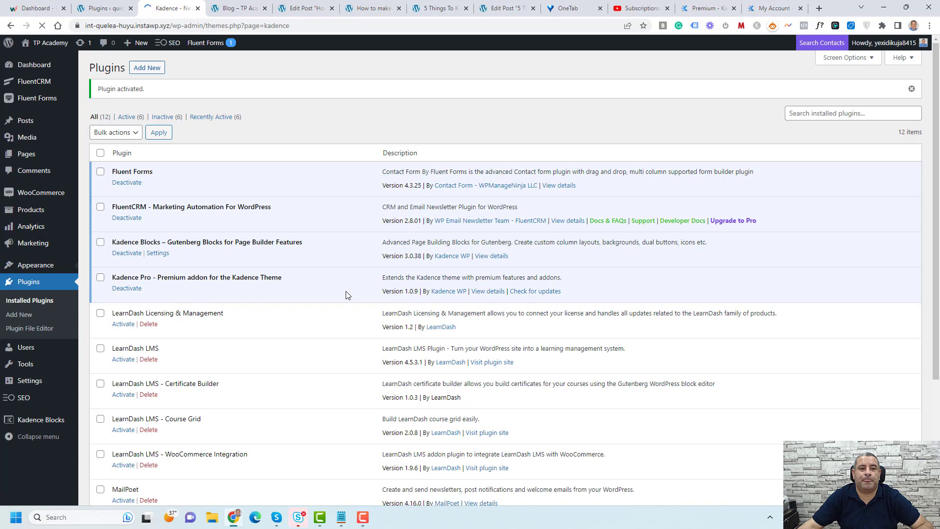
{"action": "scroll", "coordinate": [345, 295], "scroll_direction": "down", "scroll_amount": 3}
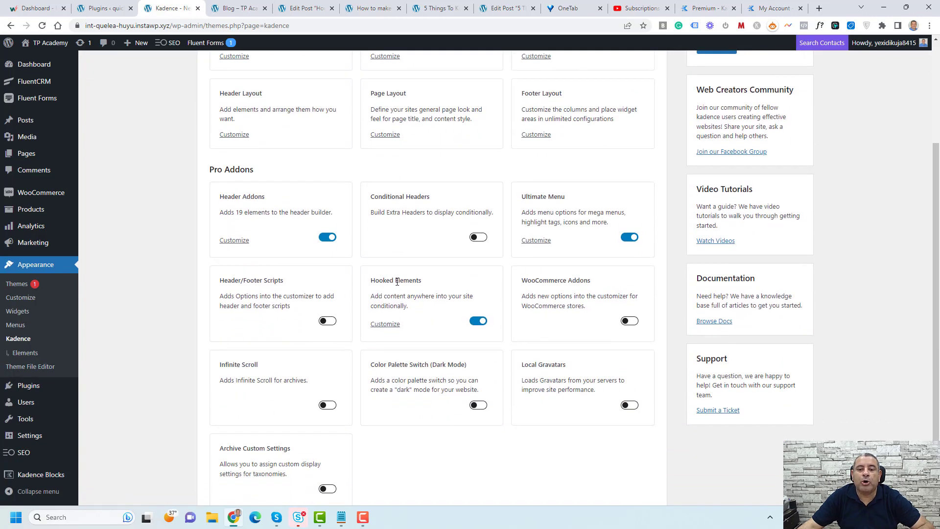
{"action": "left_click", "coordinate": [479, 322]}
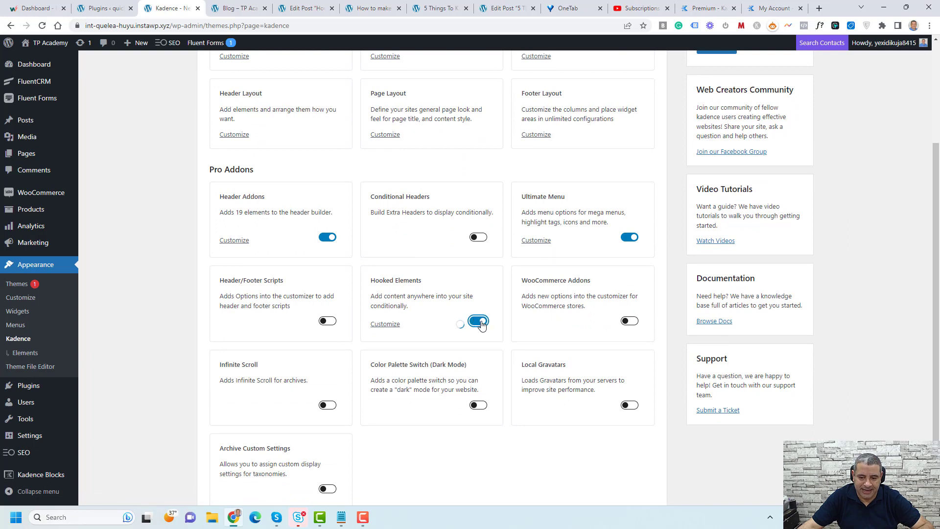
{"action": "left_click", "coordinate": [481, 323]}
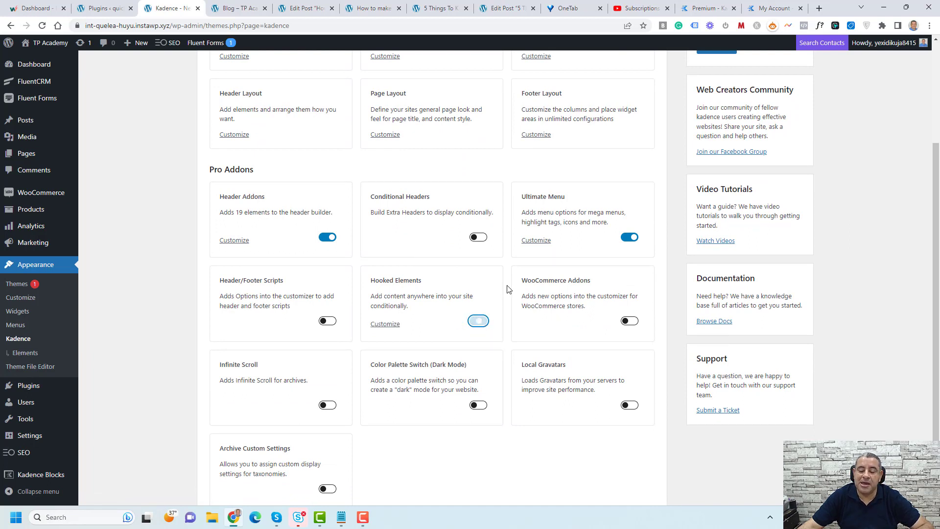
- Create a new Kadence element titled "Optin form"
{"action": "left_click", "coordinate": [42, 353]}
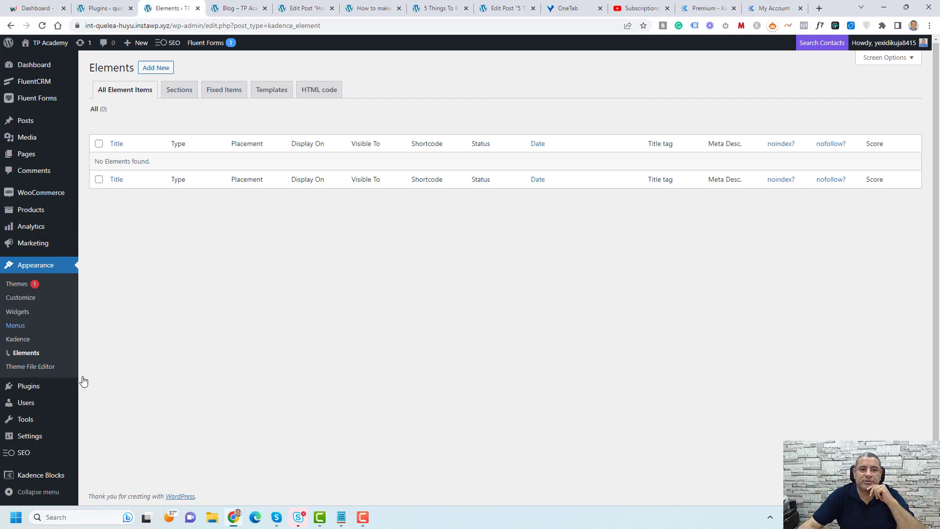
{"action": "left_click", "coordinate": [158, 71]}
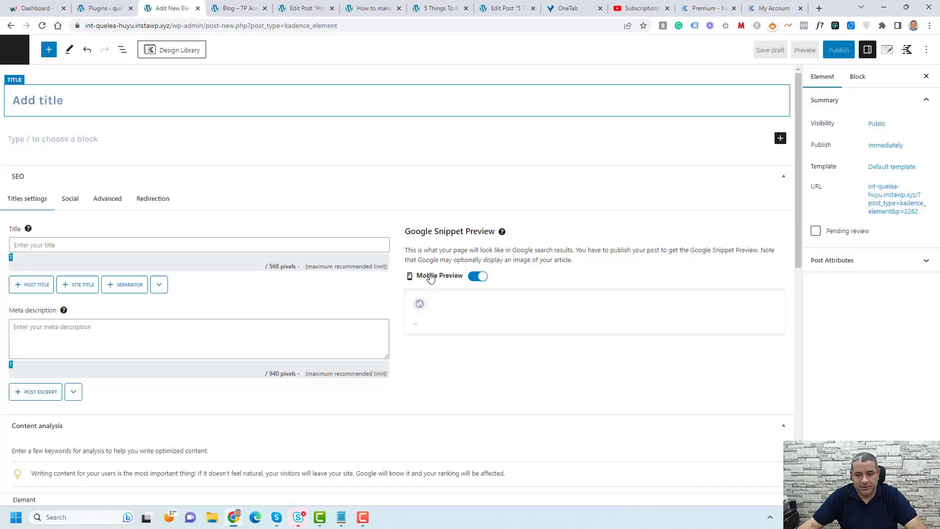
{"action": "left_click", "coordinate": [160, 94]}
{"action": "type", "text": "Optin form"}
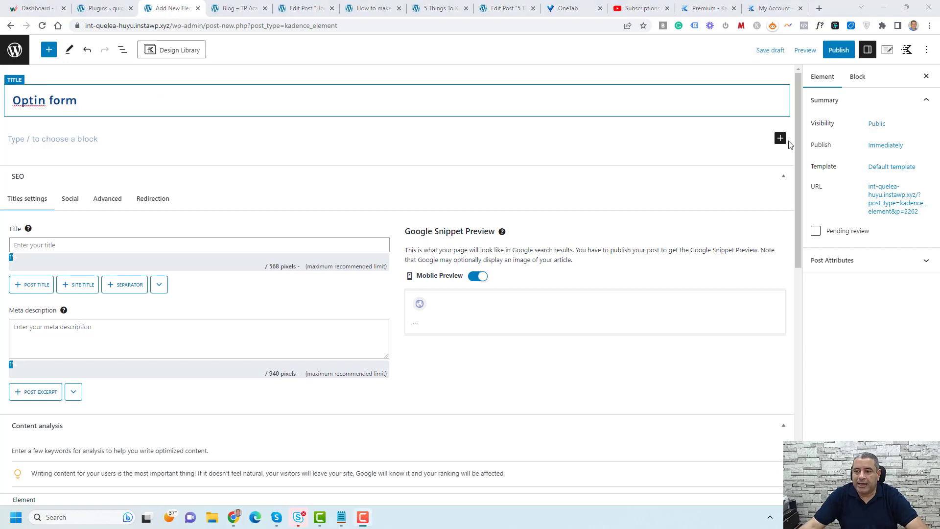
- Insert a Row Layout block with a single column below the element's title
{"action": "left_click", "coordinate": [781, 138]}
{"action": "left_click", "coordinate": [696, 209]}
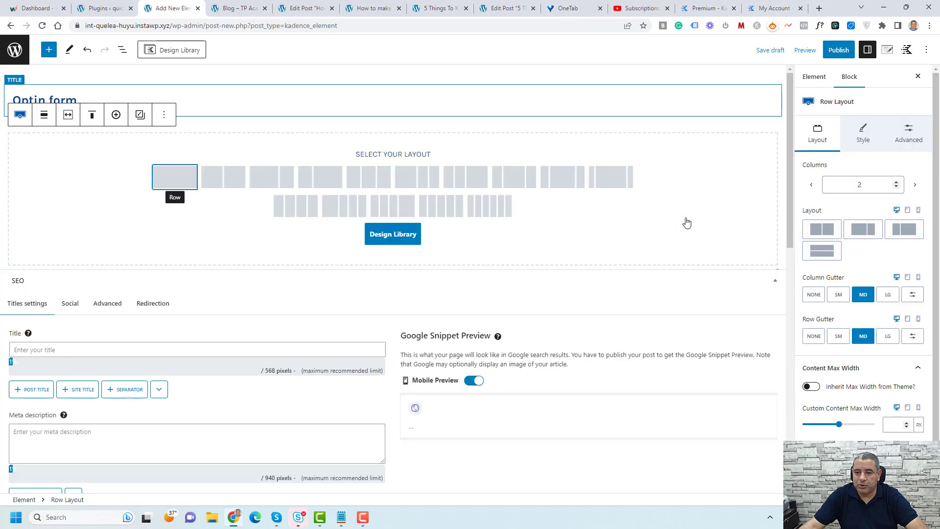
{"action": "left_click", "coordinate": [172, 181]}
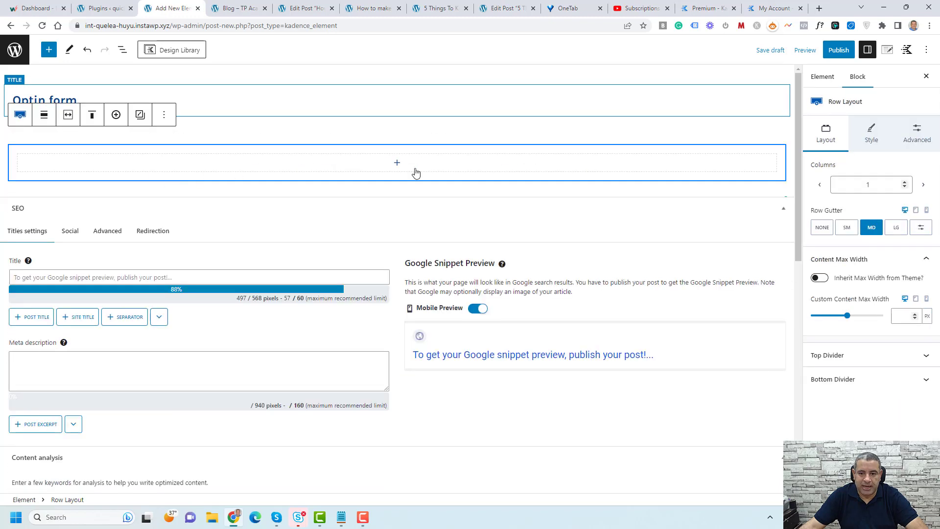
- Set the row's background color to the light blue palette color F6FAFD
{"action": "left_click", "coordinate": [525, 159]}
{"action": "left_click", "coordinate": [882, 136]}
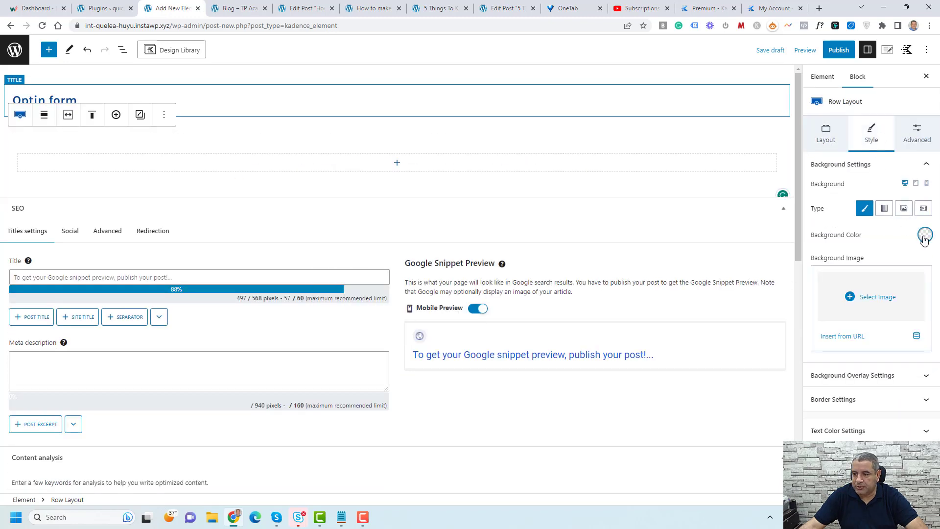
{"action": "left_click", "coordinate": [922, 238]}
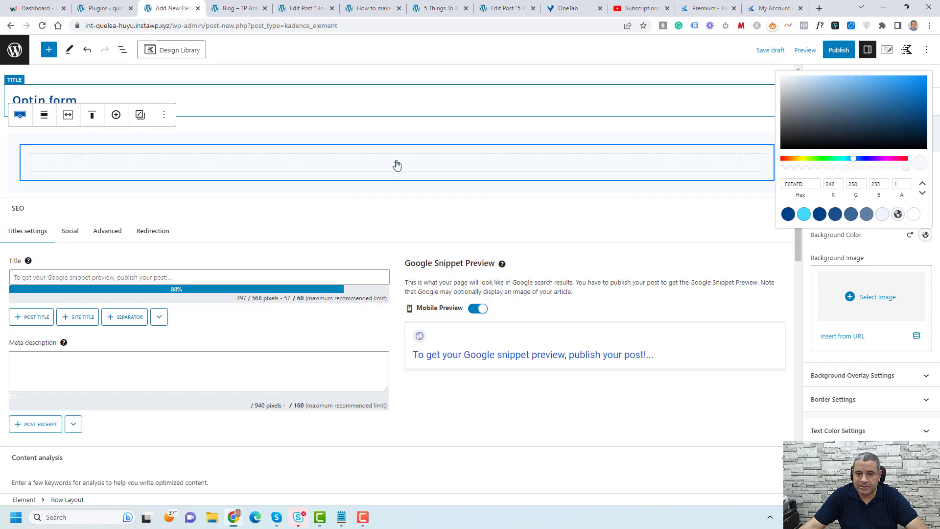
- Find the Fluent Forms block in the block library and insert it into the row's single column
{"action": "left_click", "coordinate": [397, 163]}
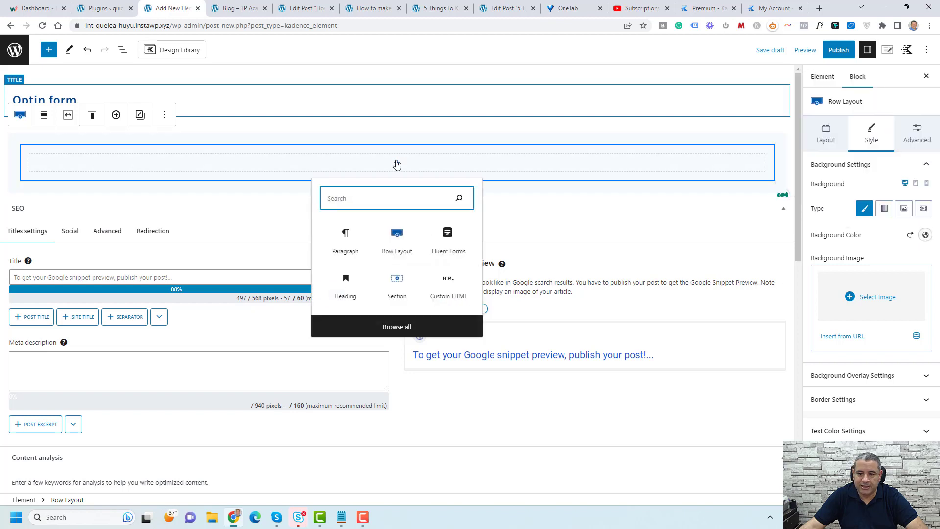
{"action": "left_click", "coordinate": [48, 50]}
{"action": "type", "text": "f"}
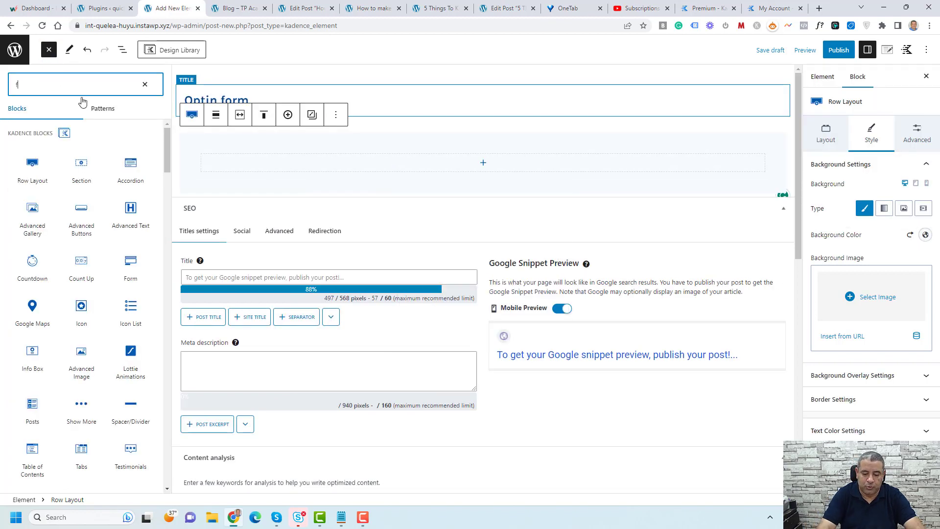
{"action": "type", "text": "lue"}
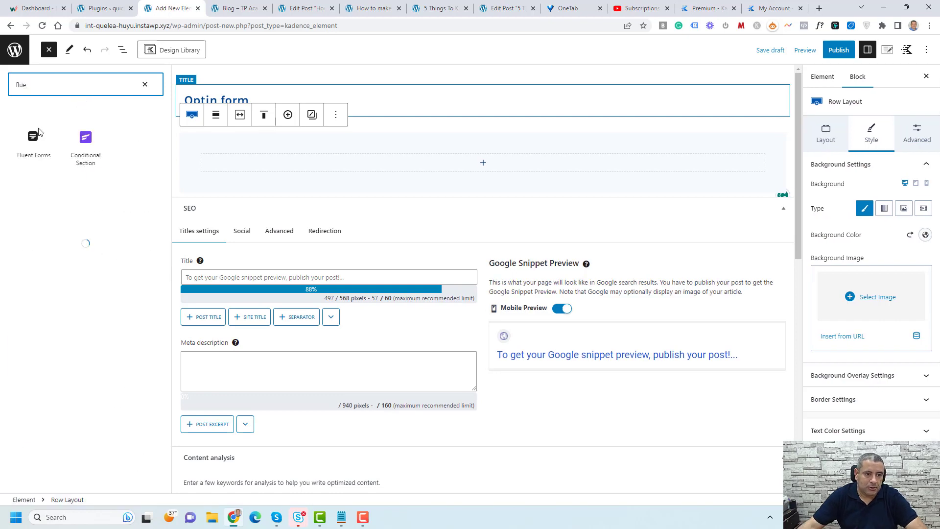
{"action": "left_click_drag", "start_coordinate": [33, 143], "coordinate": [533, 161]}
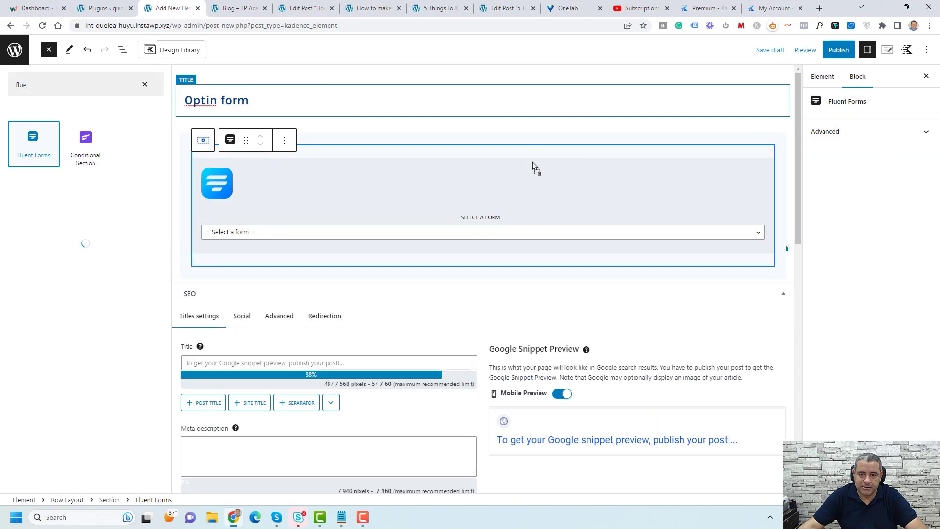
- Choose Ebook Form as the form shown by the Fluent Forms block
{"action": "left_click", "coordinate": [304, 241]}
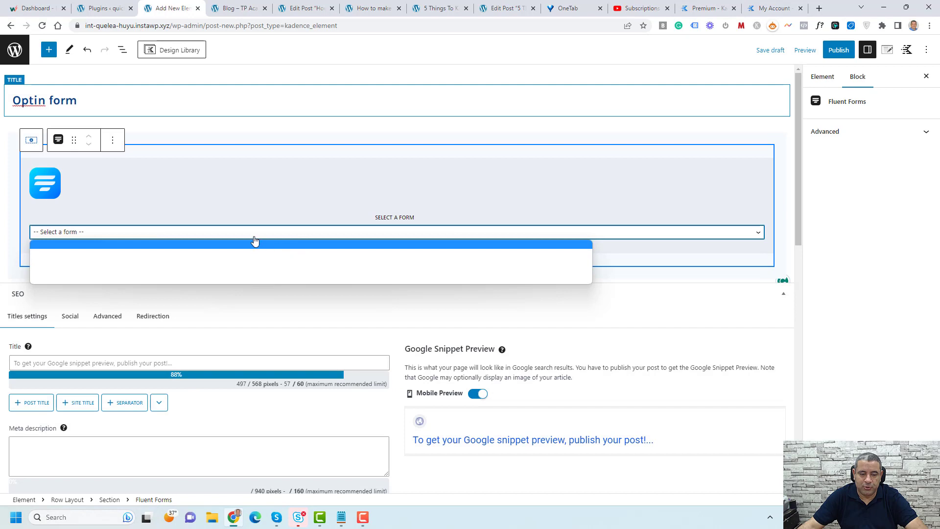
{"action": "left_click", "coordinate": [266, 218]}
{"action": "left_click", "coordinate": [201, 240]}
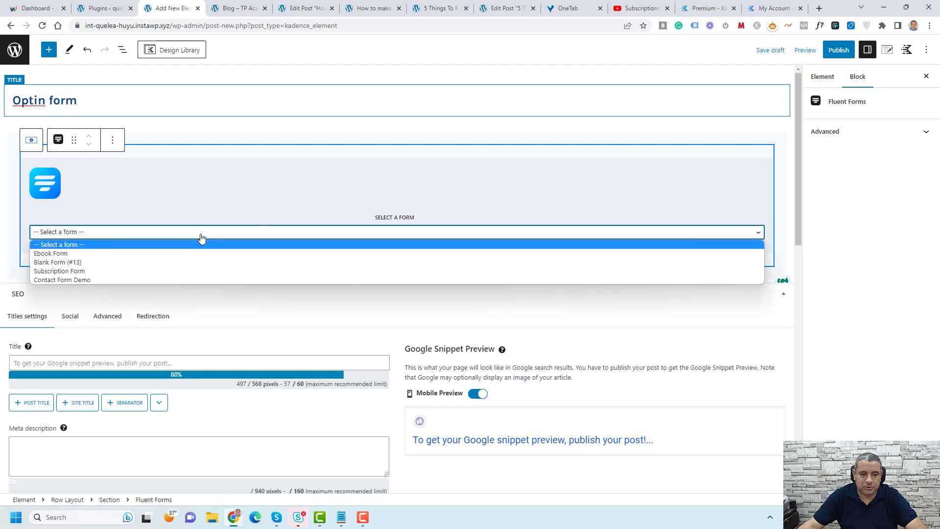
{"action": "left_click", "coordinate": [181, 255]}
- Set the Row Layout's alignment to wide width and let its content inherit the max width from the theme
{"action": "left_click", "coordinate": [229, 136]}
{"action": "left_click", "coordinate": [44, 115]}
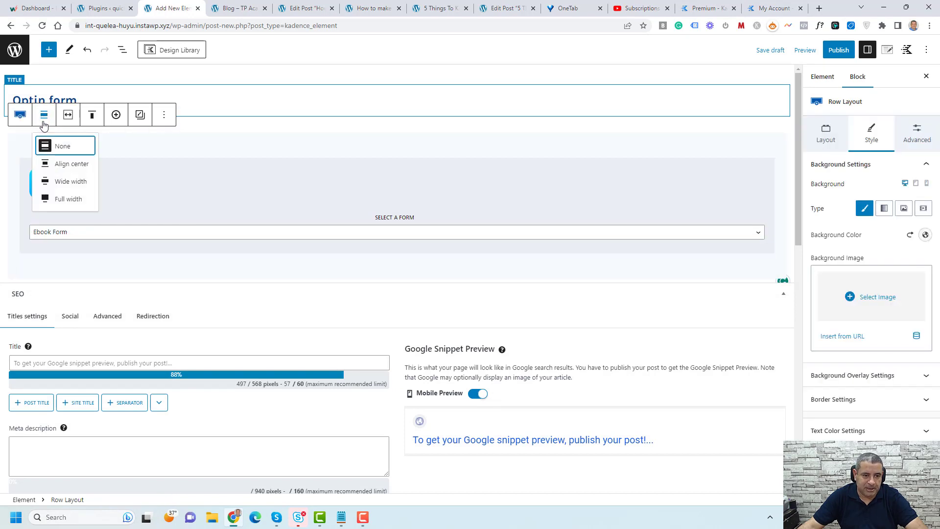
{"action": "left_click", "coordinate": [71, 181]}
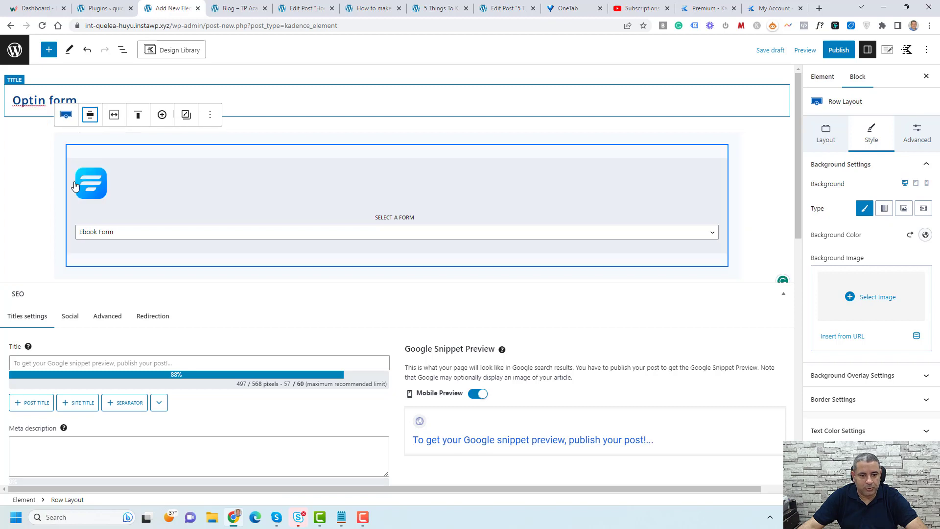
{"action": "left_click", "coordinate": [825, 142]}
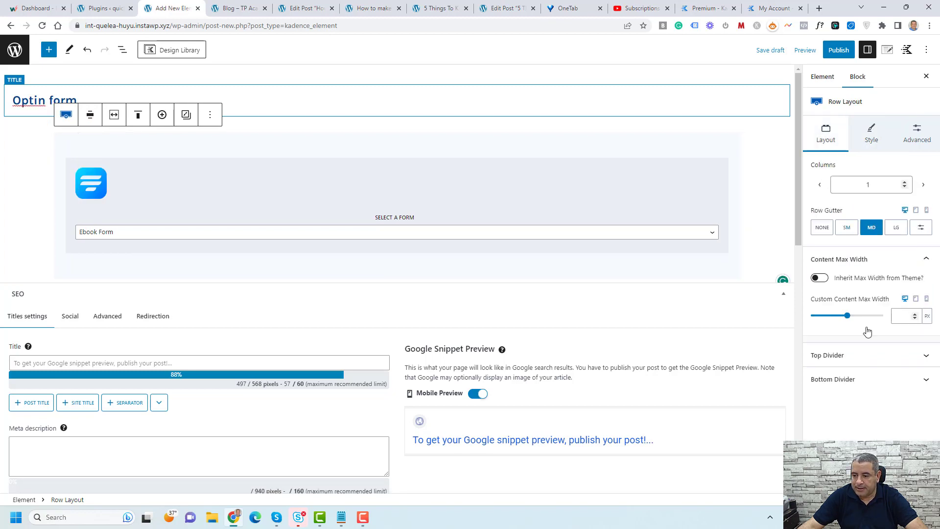
{"action": "left_click", "coordinate": [819, 277]}
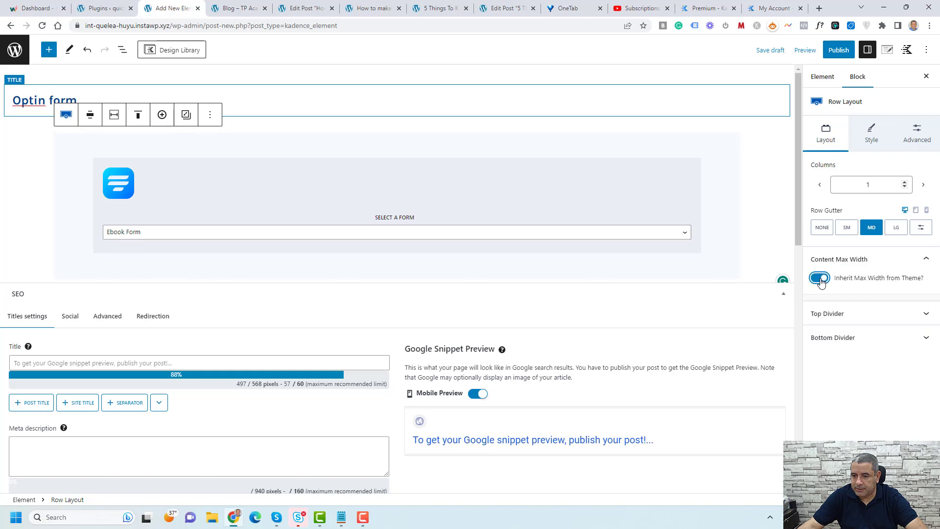
- Publish the element and set its placement to After Entry Content in the element settings
{"action": "left_click", "coordinate": [840, 51]}
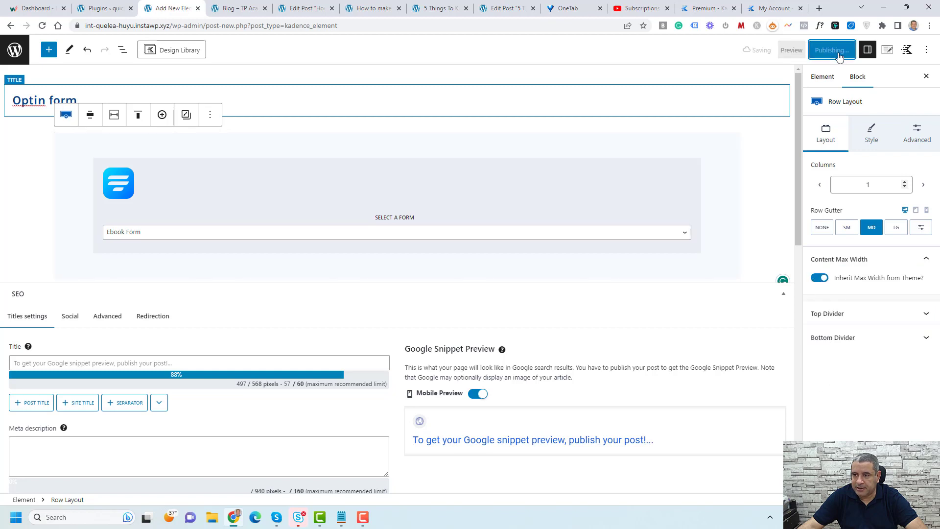
{"action": "left_click", "coordinate": [888, 53]}
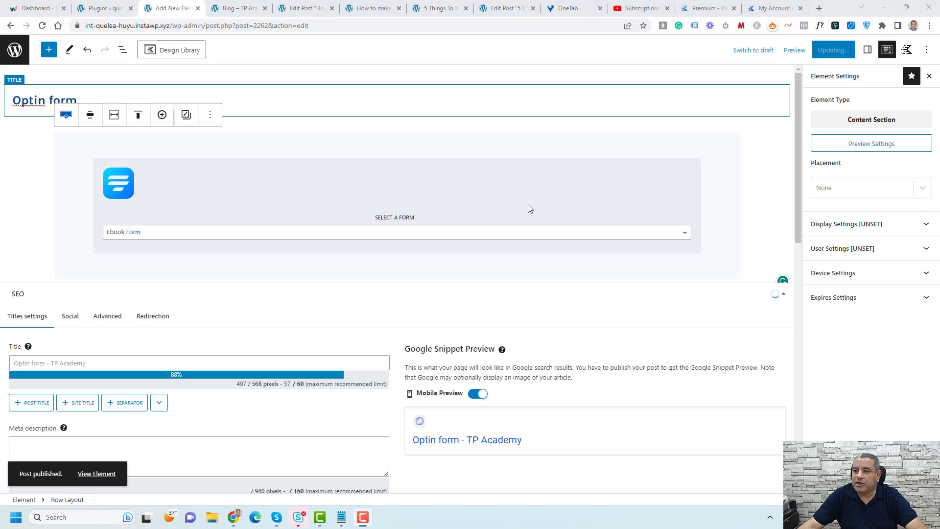
{"action": "left_click", "coordinate": [924, 188]}
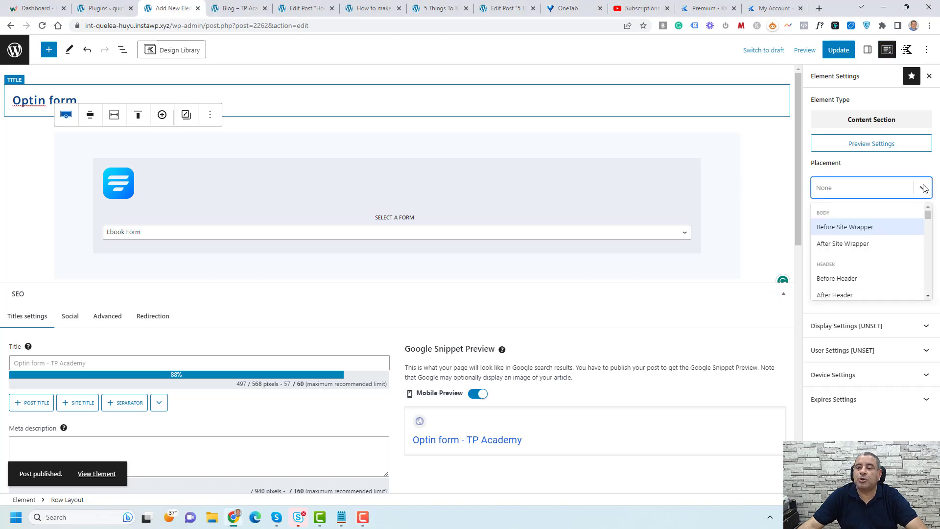
{"action": "scroll", "coordinate": [871, 264], "scroll_direction": "down", "scroll_amount": 5}
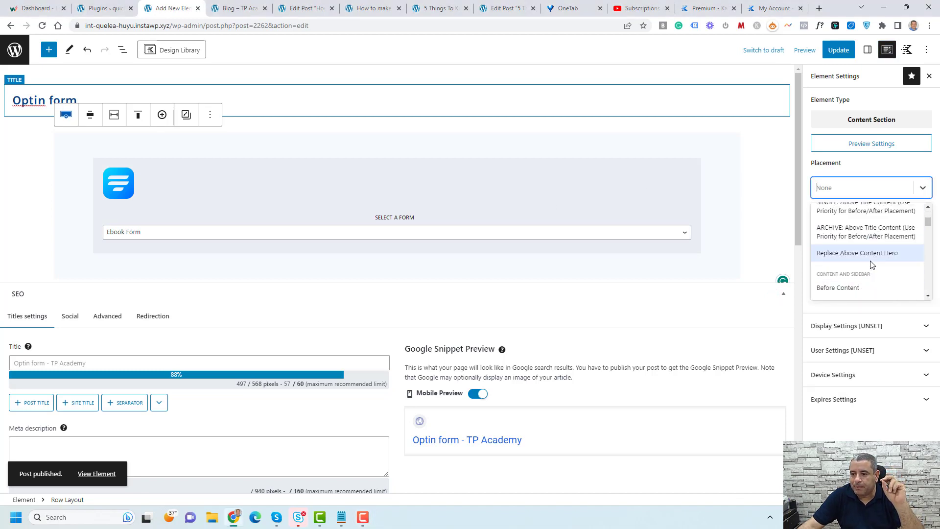
{"action": "scroll", "coordinate": [872, 265], "scroll_direction": "down", "scroll_amount": 2}
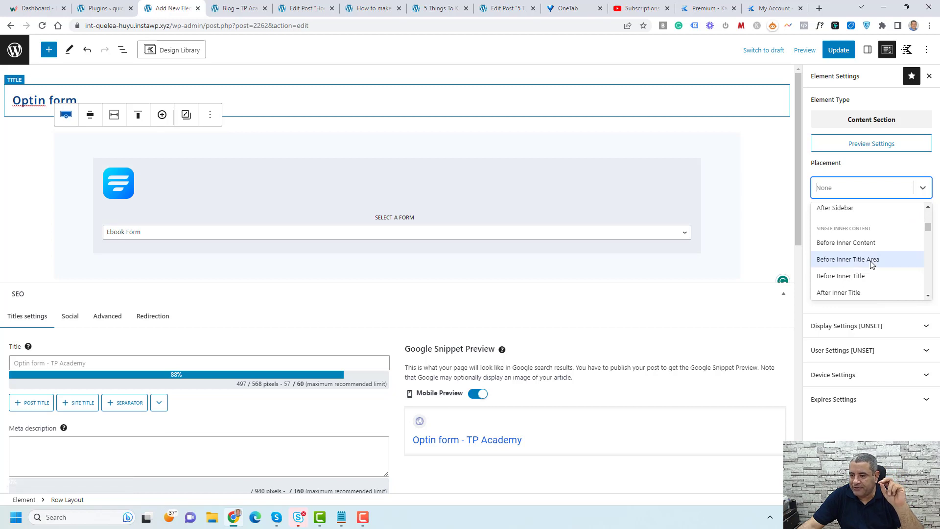
{"action": "scroll", "coordinate": [883, 267], "scroll_direction": "down", "scroll_amount": 3}
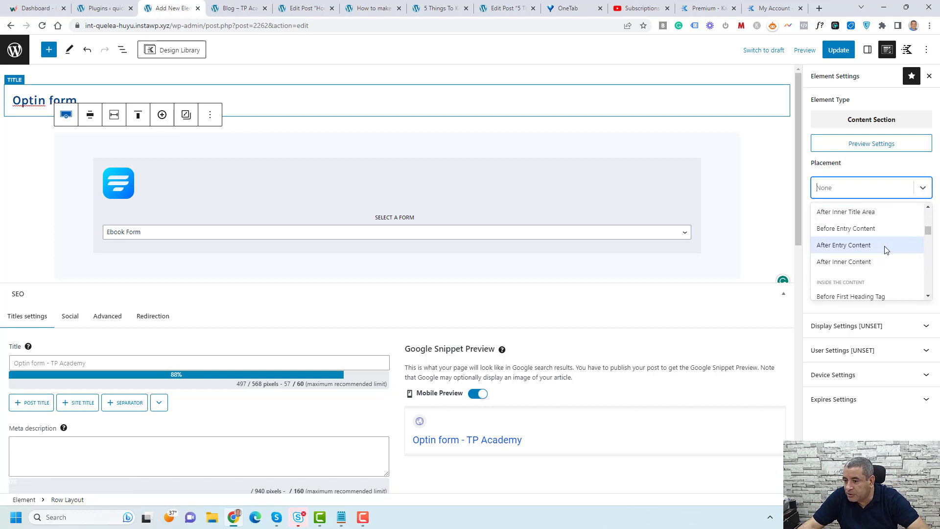
{"action": "left_click", "coordinate": [885, 250]}
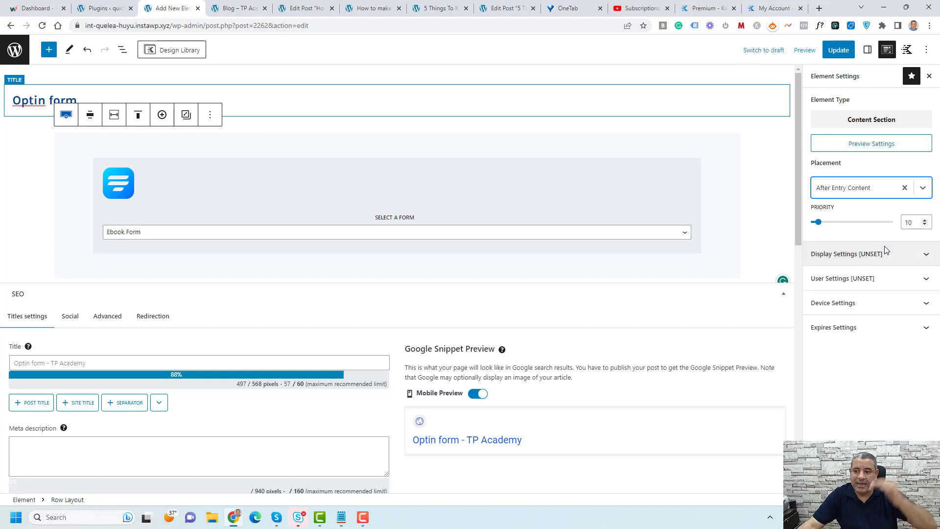
- Set the element's display rule to show on Single Posts
{"action": "left_click", "coordinate": [885, 251]}
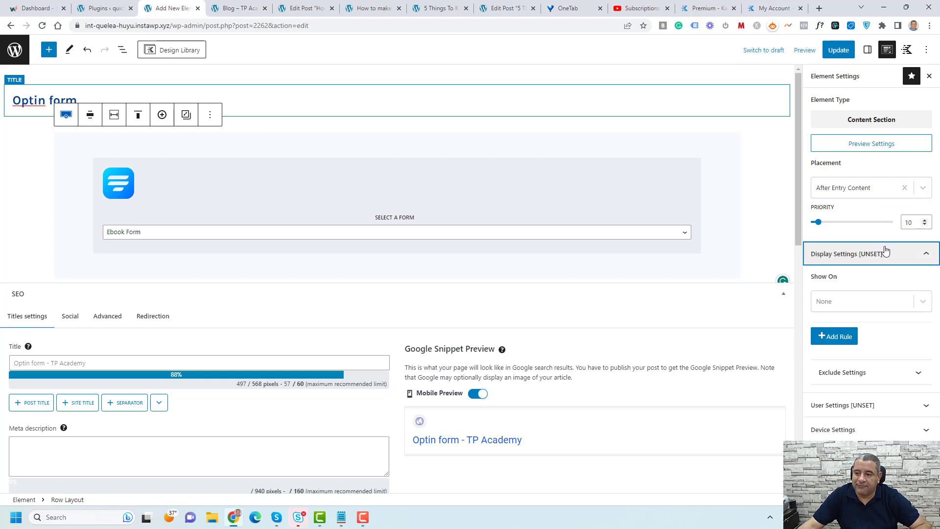
{"action": "left_click", "coordinate": [890, 307]}
{"action": "scroll", "coordinate": [879, 338], "scroll_direction": "down", "scroll_amount": 4}
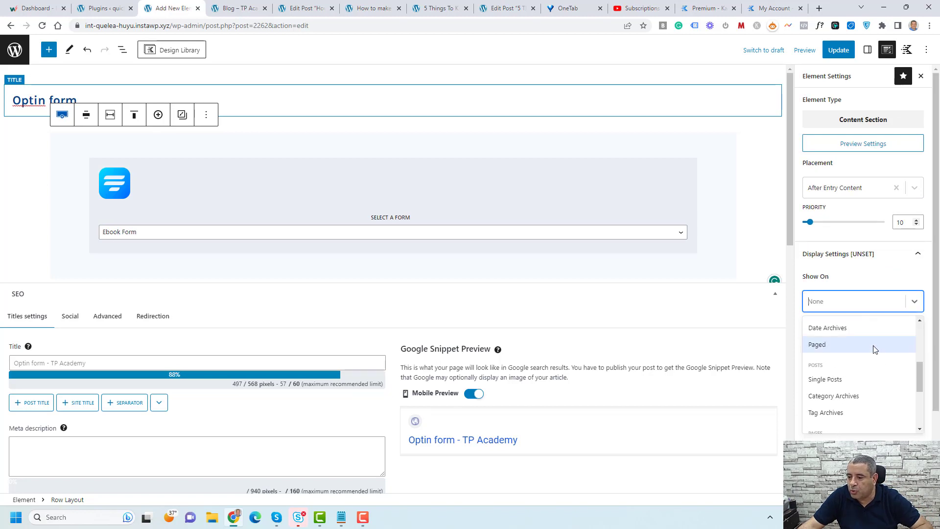
{"action": "left_click", "coordinate": [864, 377]}
- Make the element visible to All Users and update it
{"action": "scroll", "coordinate": [868, 429], "scroll_direction": "down", "scroll_amount": 1}
{"action": "left_click", "coordinate": [867, 431]}
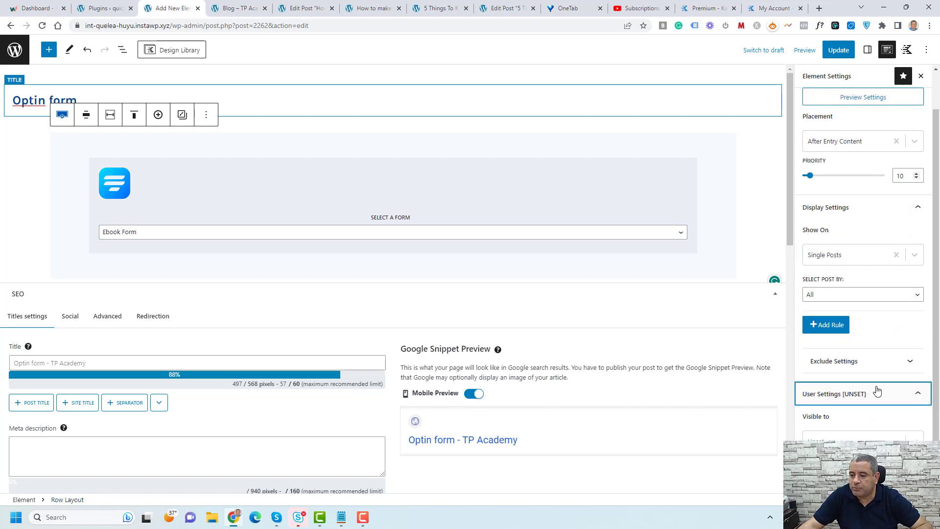
{"action": "left_click", "coordinate": [839, 50]}
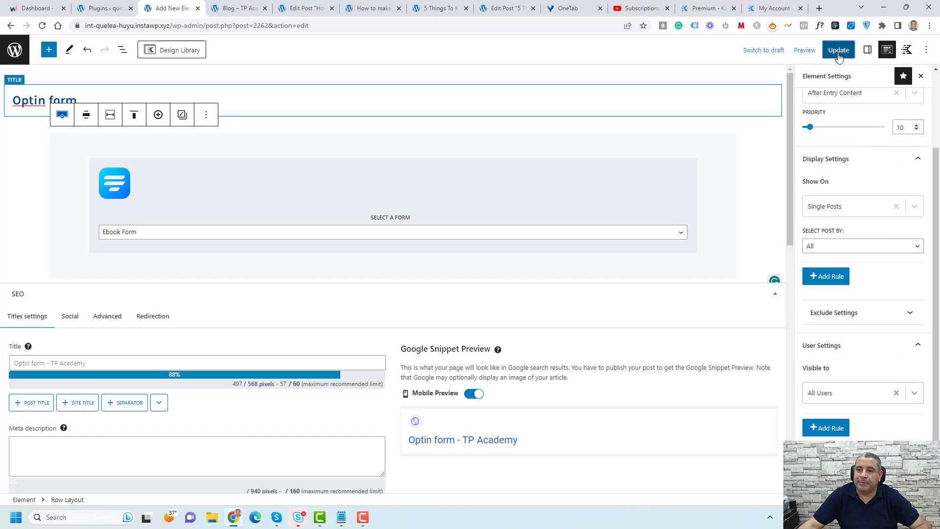
- From the site's blog page, open "What To Know Before Getting Braces" in a new tab and check for the opt-in form below its content
{"action": "left_click", "coordinate": [368, 8]}
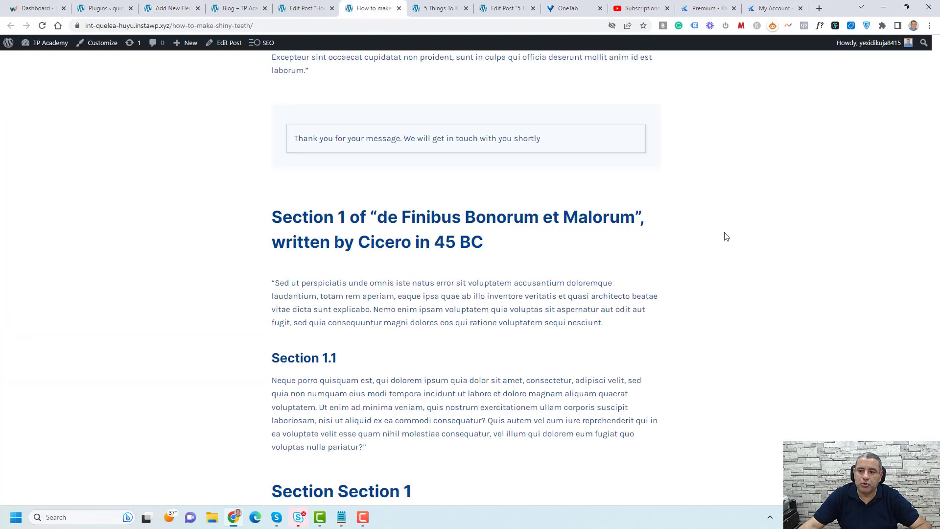
{"action": "scroll", "coordinate": [729, 230], "scroll_direction": "up", "scroll_amount": 7}
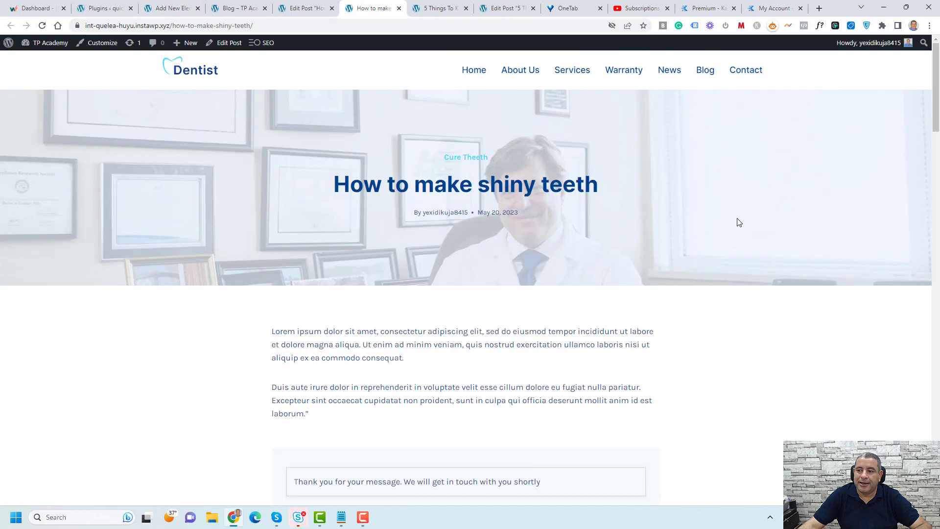
{"action": "left_click", "coordinate": [708, 71]}
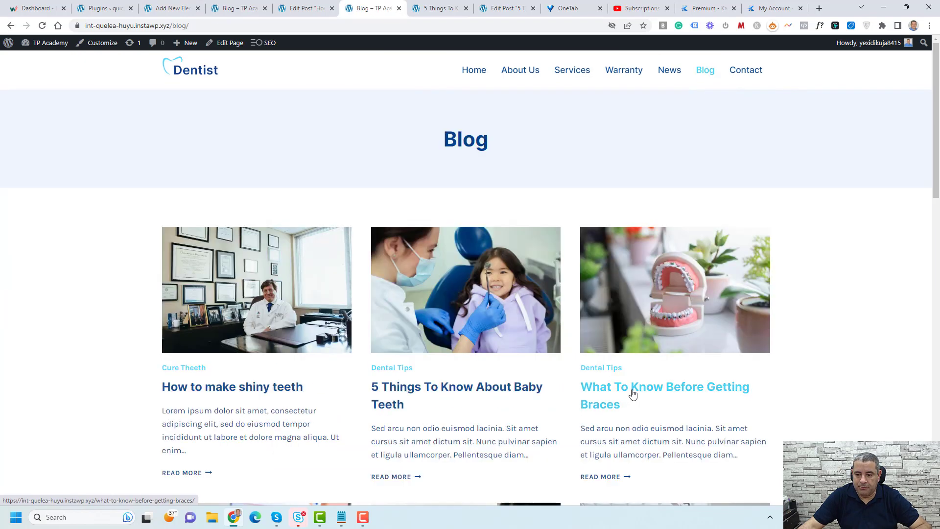
{"action": "right_click", "coordinate": [632, 390]}
{"action": "left_click", "coordinate": [678, 264]}
{"action": "key", "text": "ctrl+Tab"}
{"action": "scroll", "coordinate": [669, 243], "scroll_direction": "down", "scroll_amount": 20}
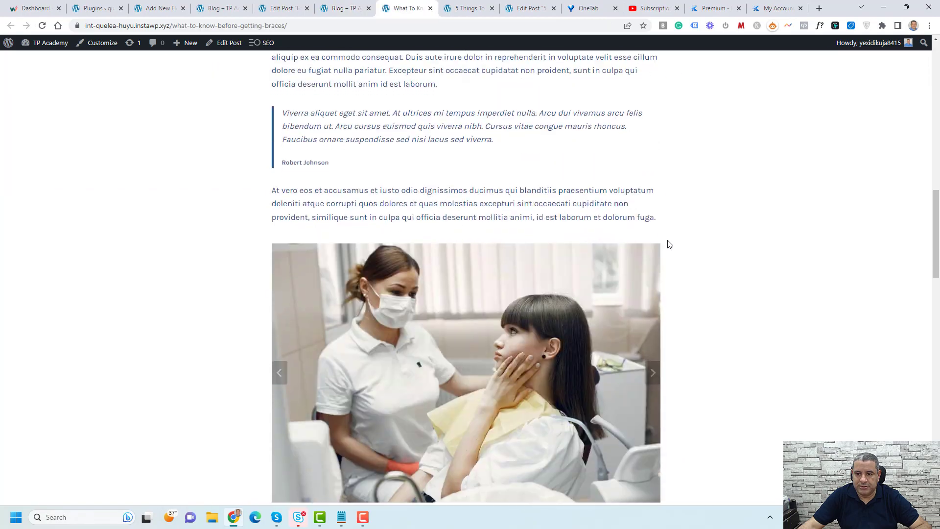
{"action": "scroll", "coordinate": [669, 243], "scroll_direction": "up", "scroll_amount": 12}
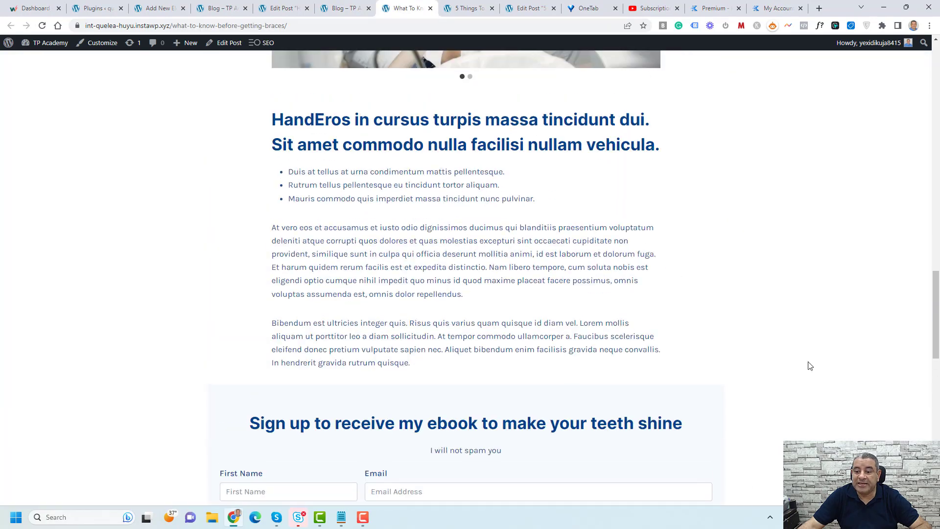
{"action": "scroll", "coordinate": [808, 365], "scroll_direction": "down", "scroll_amount": 4}
{"action": "scroll", "coordinate": [791, 260], "scroll_direction": "up", "scroll_amount": 2}
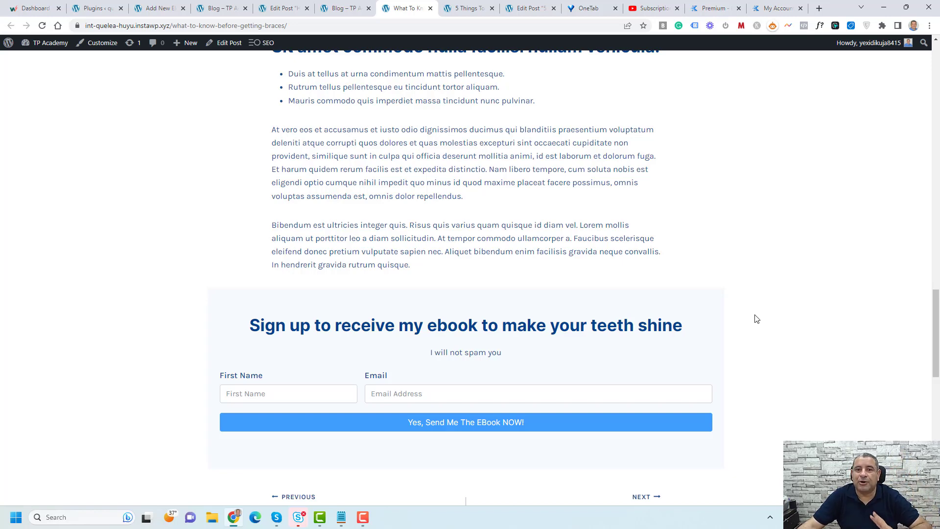
{"action": "left_click", "coordinate": [276, 9]}
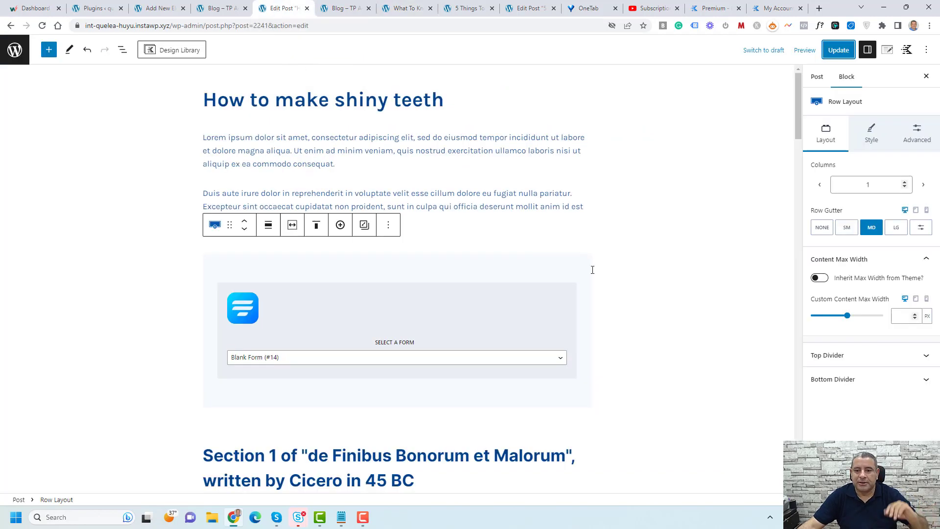
{"action": "left_click", "coordinate": [683, 305]}
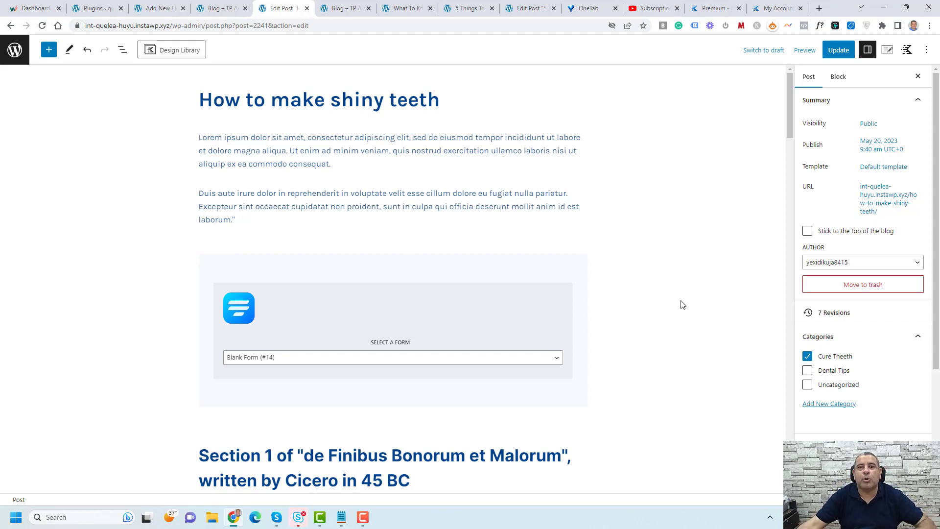
- Open the blog post "What To Expect At Your Dental Check-Up" in a new tab and check for the opt-in form after its content
{"action": "left_click", "coordinate": [202, 6]}
{"action": "scroll", "coordinate": [783, 293], "scroll_direction": "down", "scroll_amount": 6}
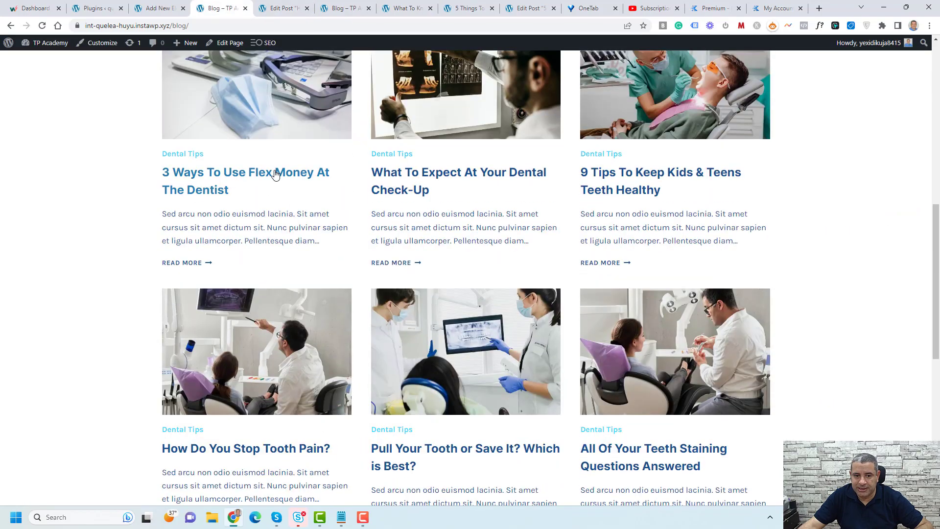
{"action": "right_click", "coordinate": [388, 180]}
{"action": "left_click", "coordinate": [417, 185]}
{"action": "key", "text": "ctrl+Tab"}
{"action": "scroll", "coordinate": [747, 270], "scroll_direction": "down", "scroll_amount": 10}
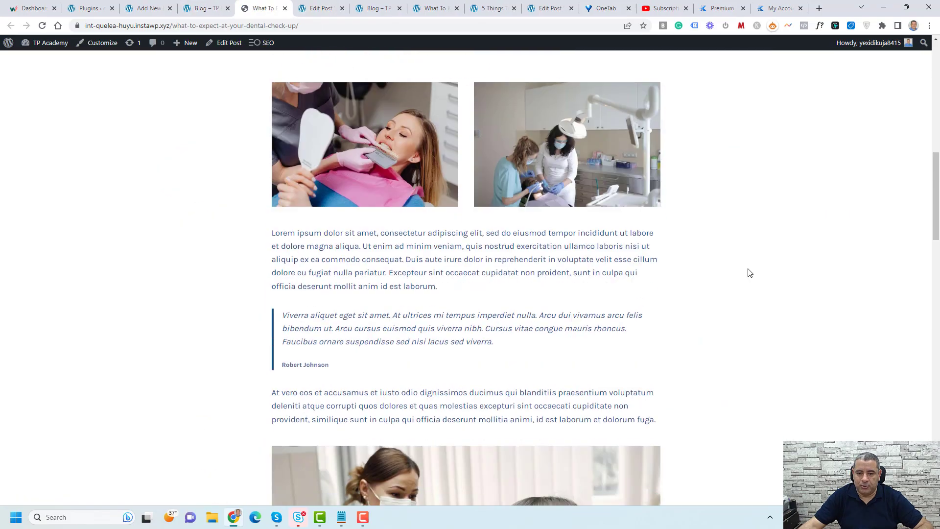
{"action": "scroll", "coordinate": [752, 270], "scroll_direction": "down", "scroll_amount": 9}
{"action": "scroll", "coordinate": [751, 269], "scroll_direction": "up", "scroll_amount": 3}
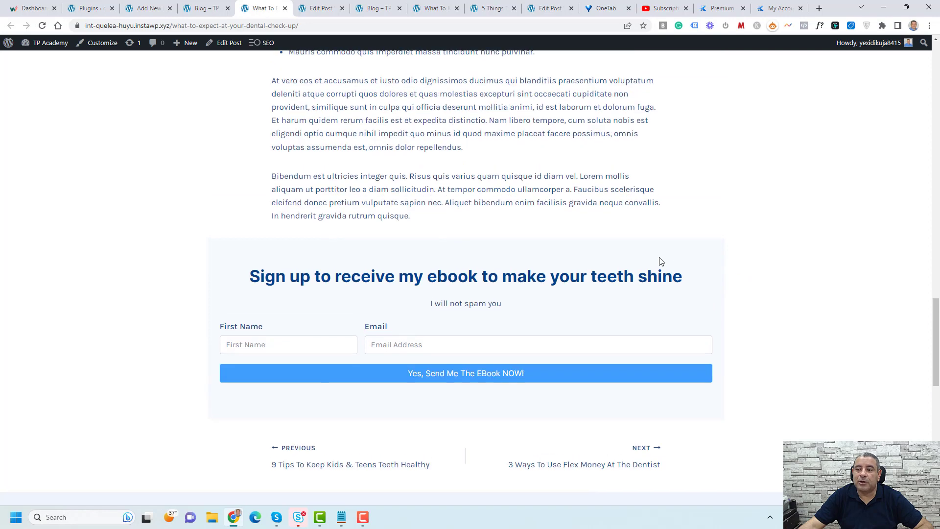